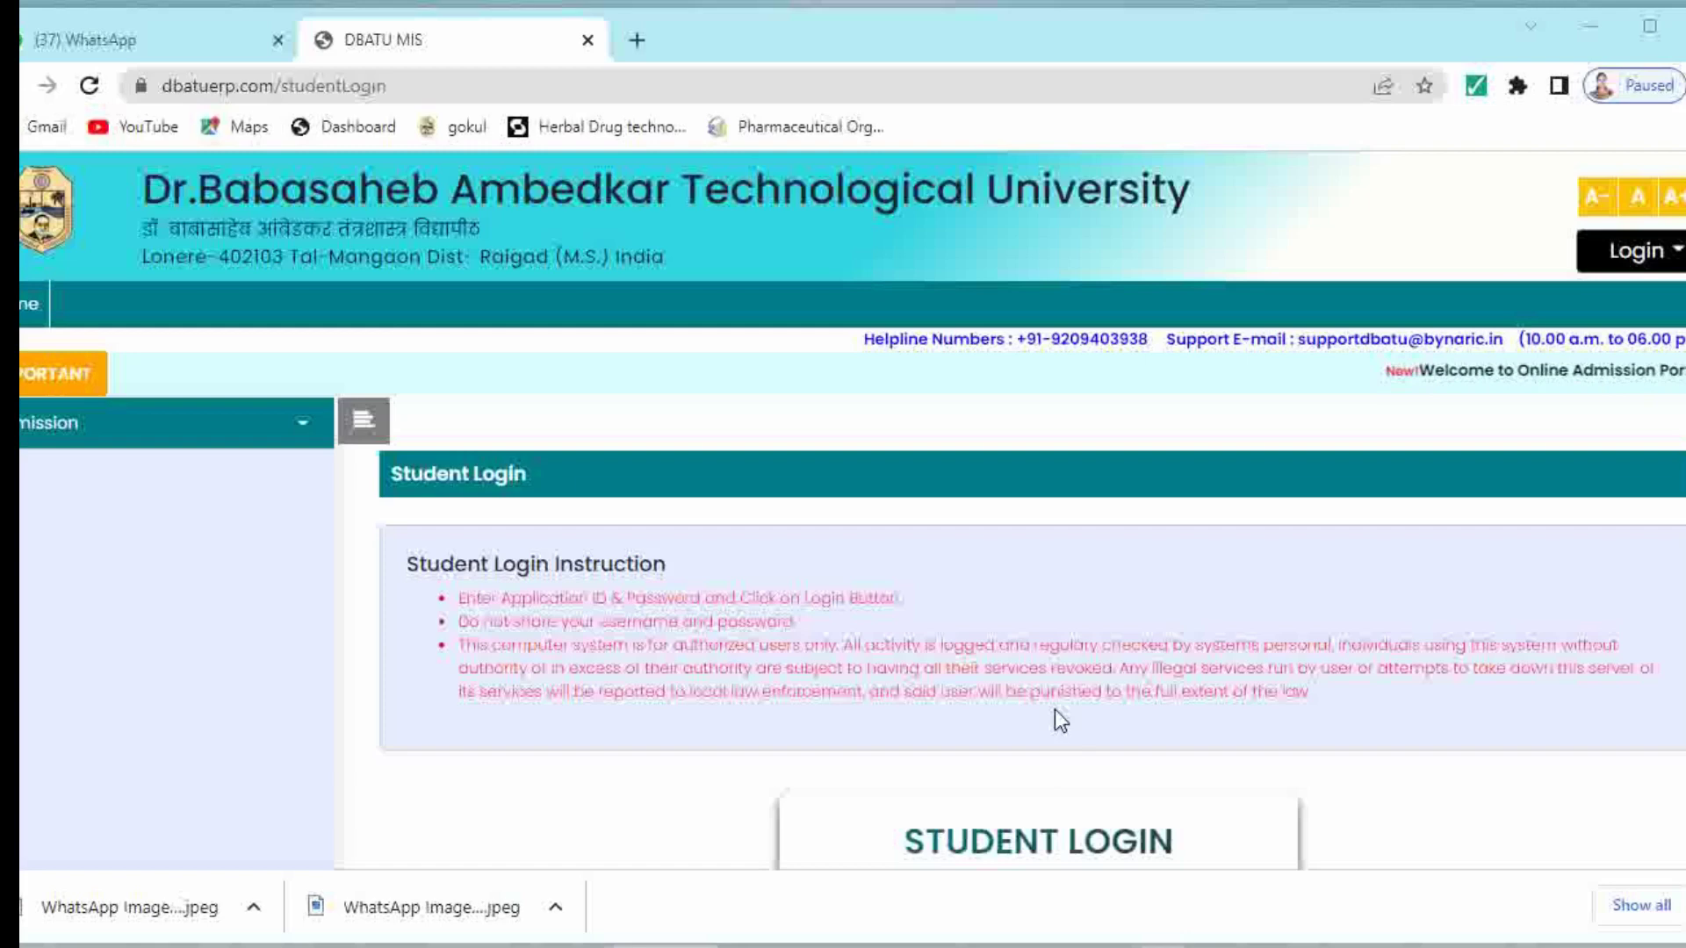
# Enter the student's PRN as the username and the account password on the Student Login form.
pyautogui.scroll(-2, 1055, 710)
pyautogui.scroll(2, 1053, 708)
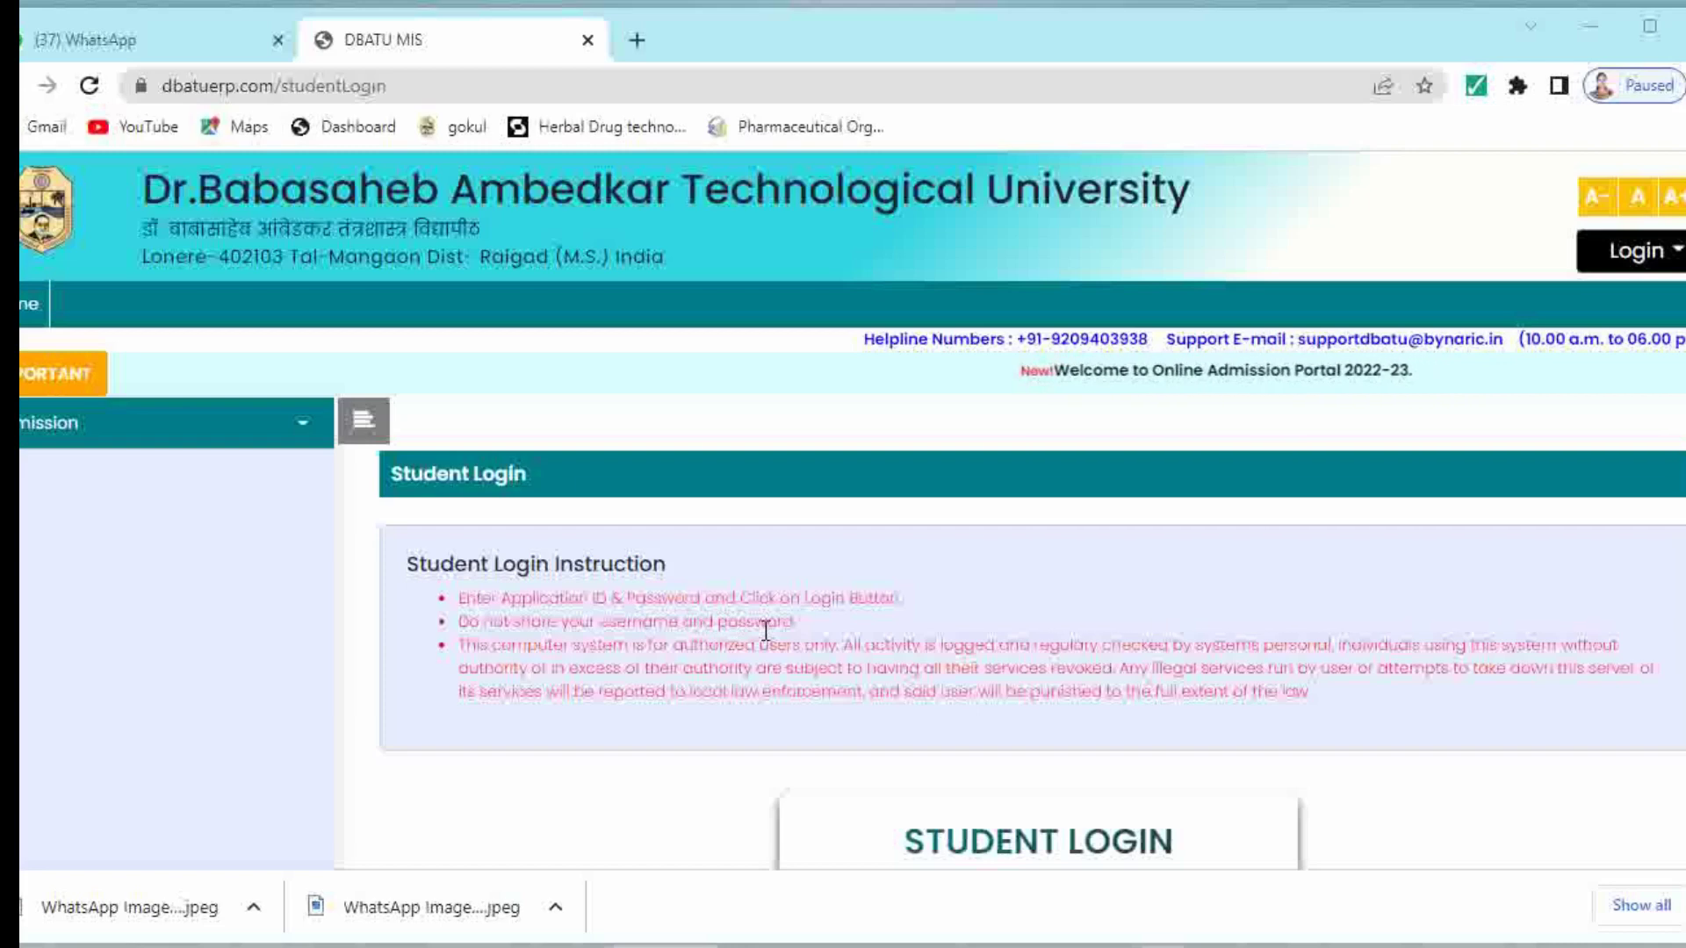
pyautogui.scroll(-4, 765, 629)
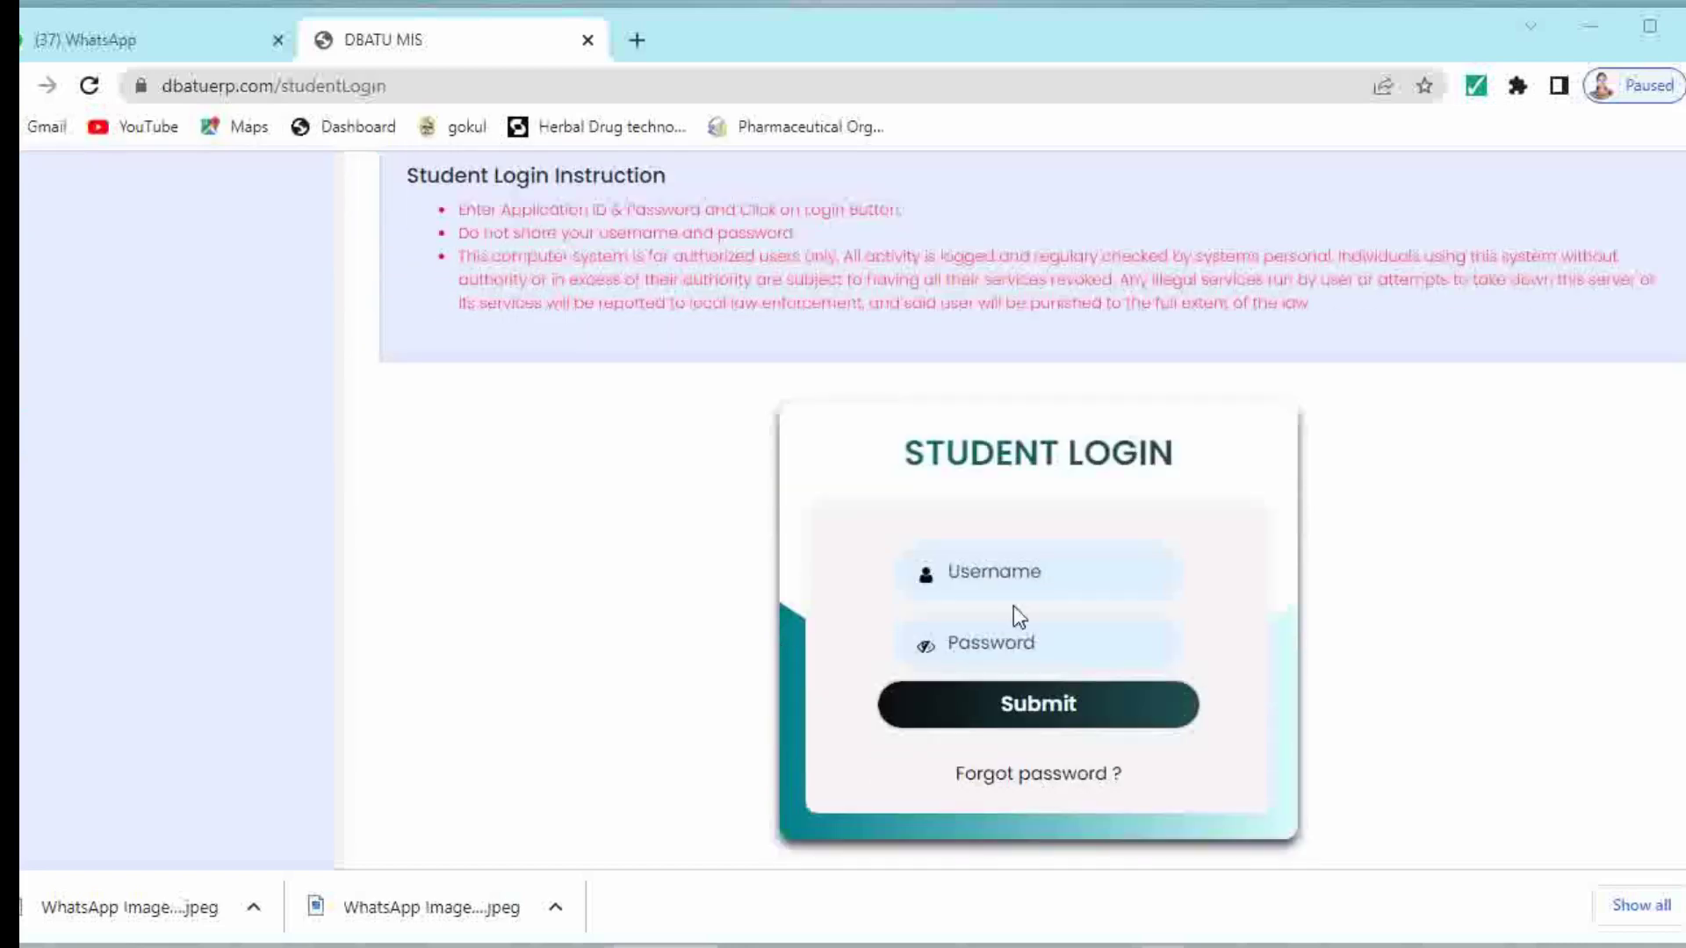
pyautogui.click(1057, 585)
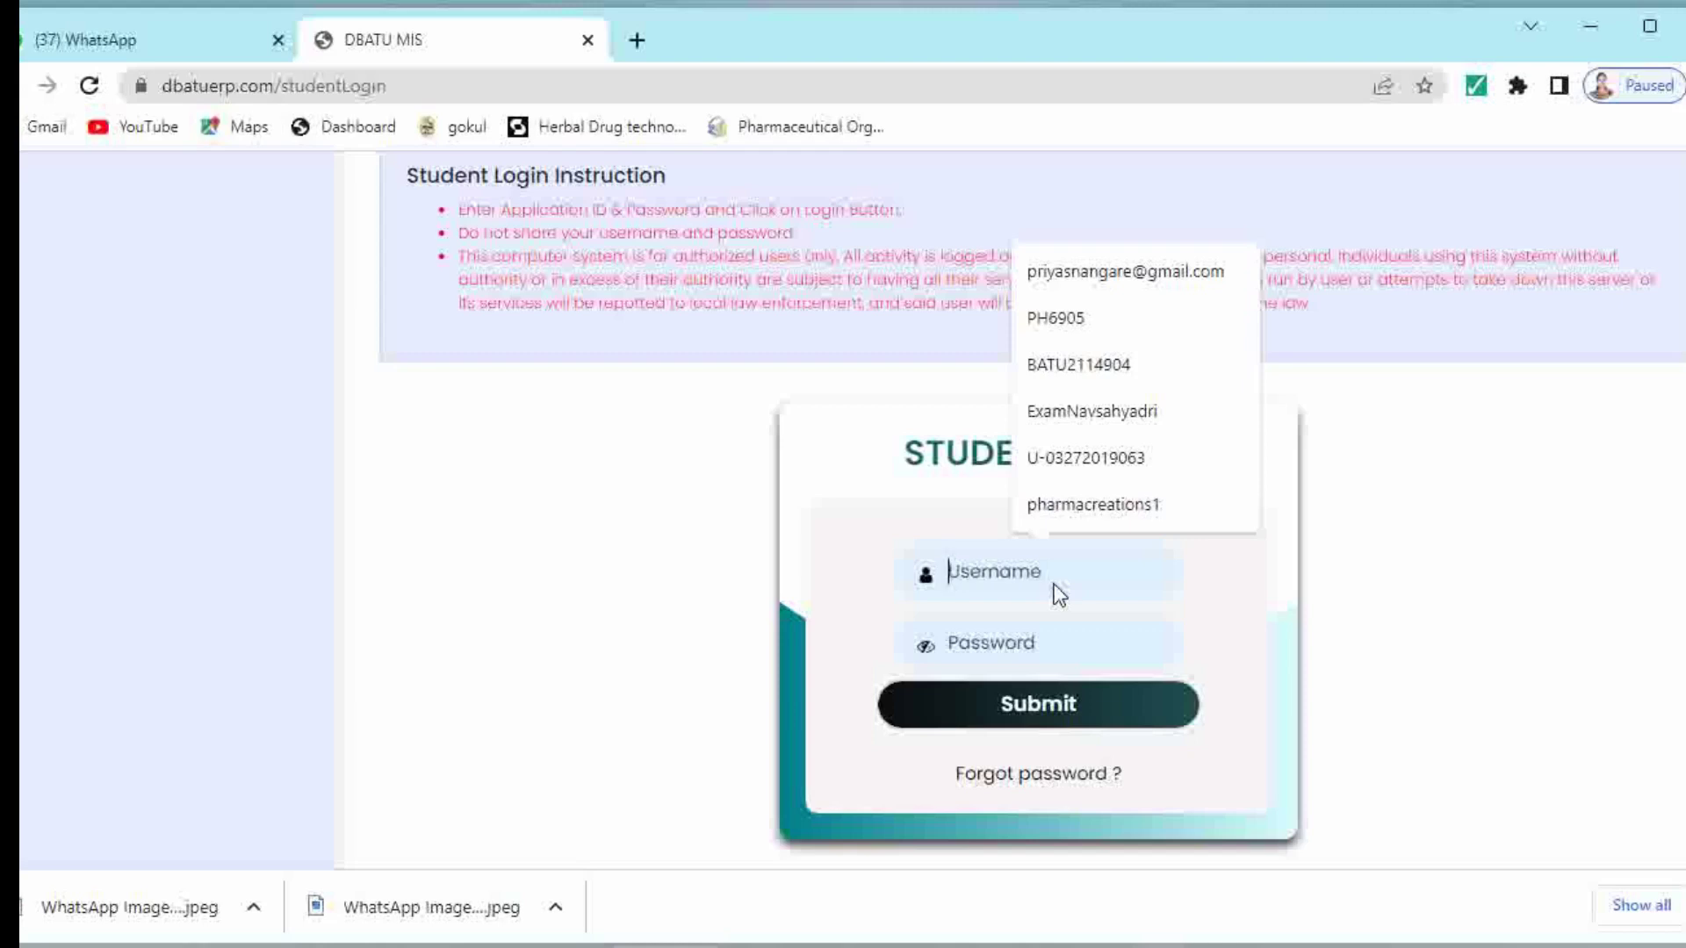
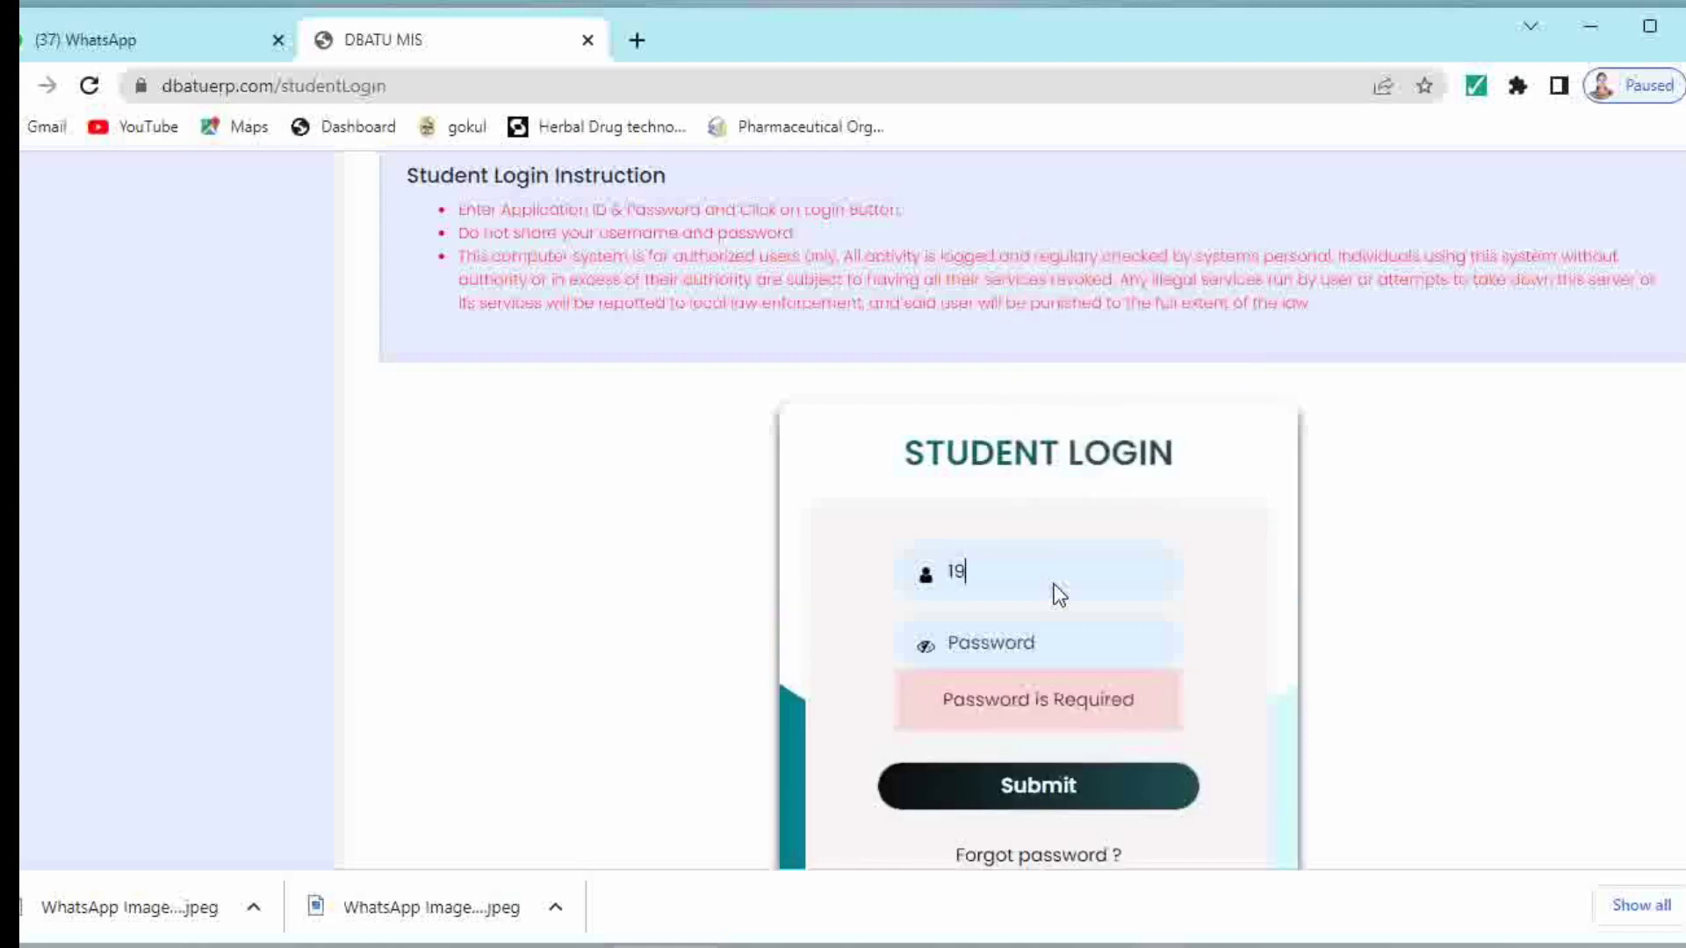
pyautogui.click(1041, 651)
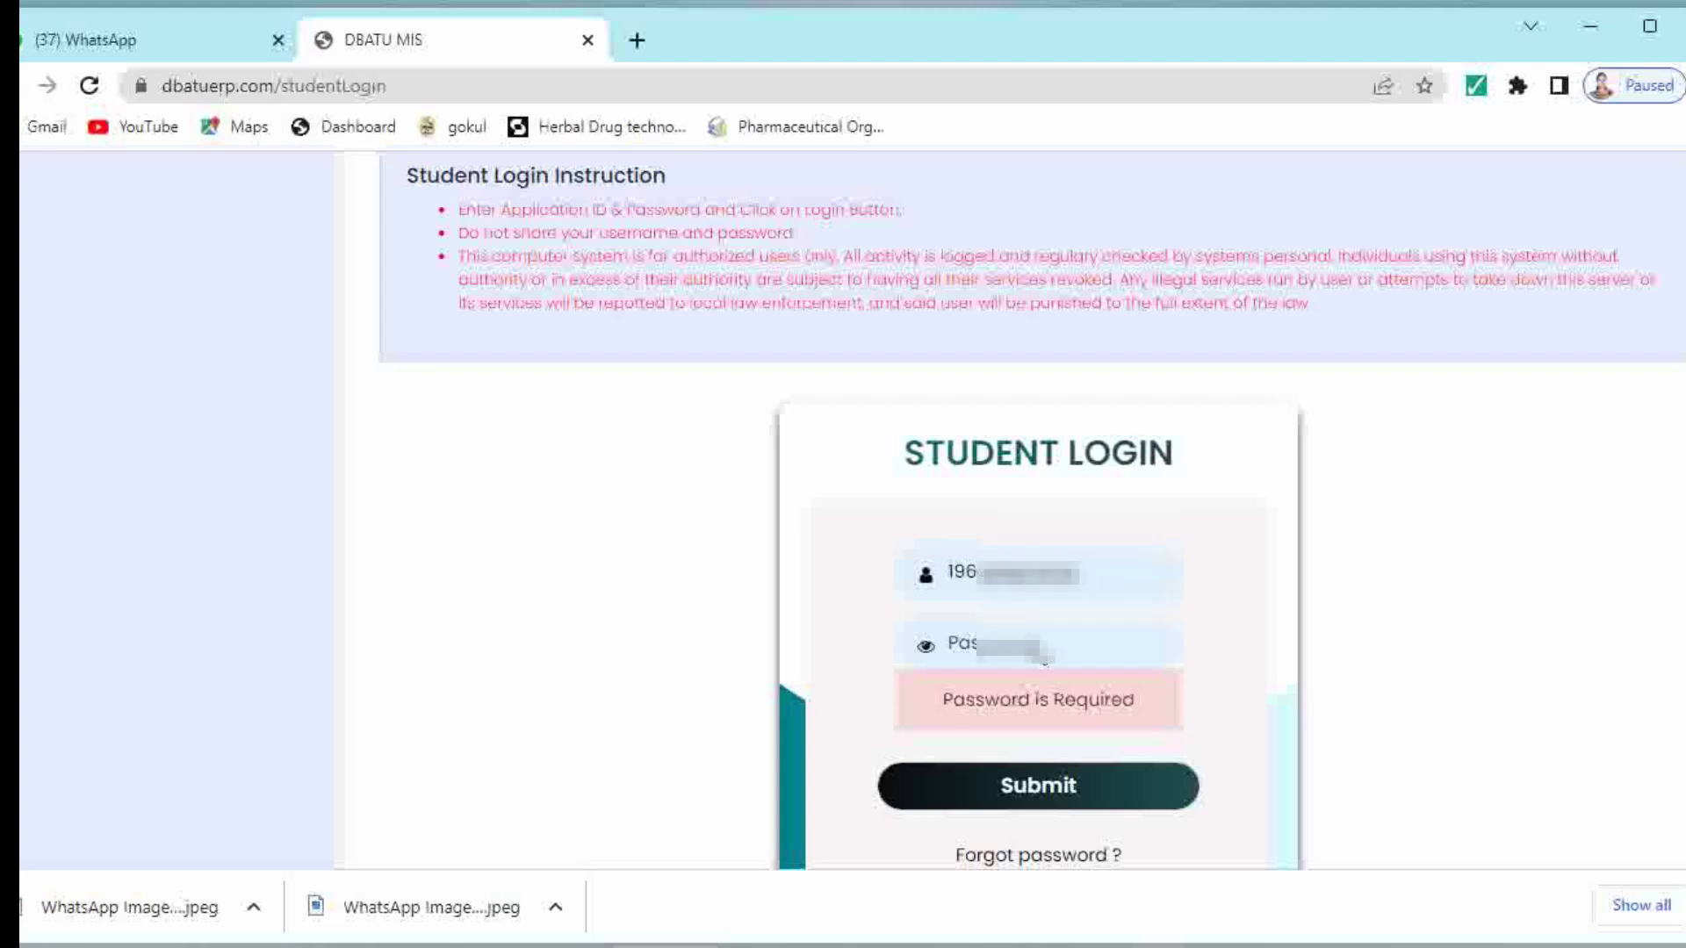
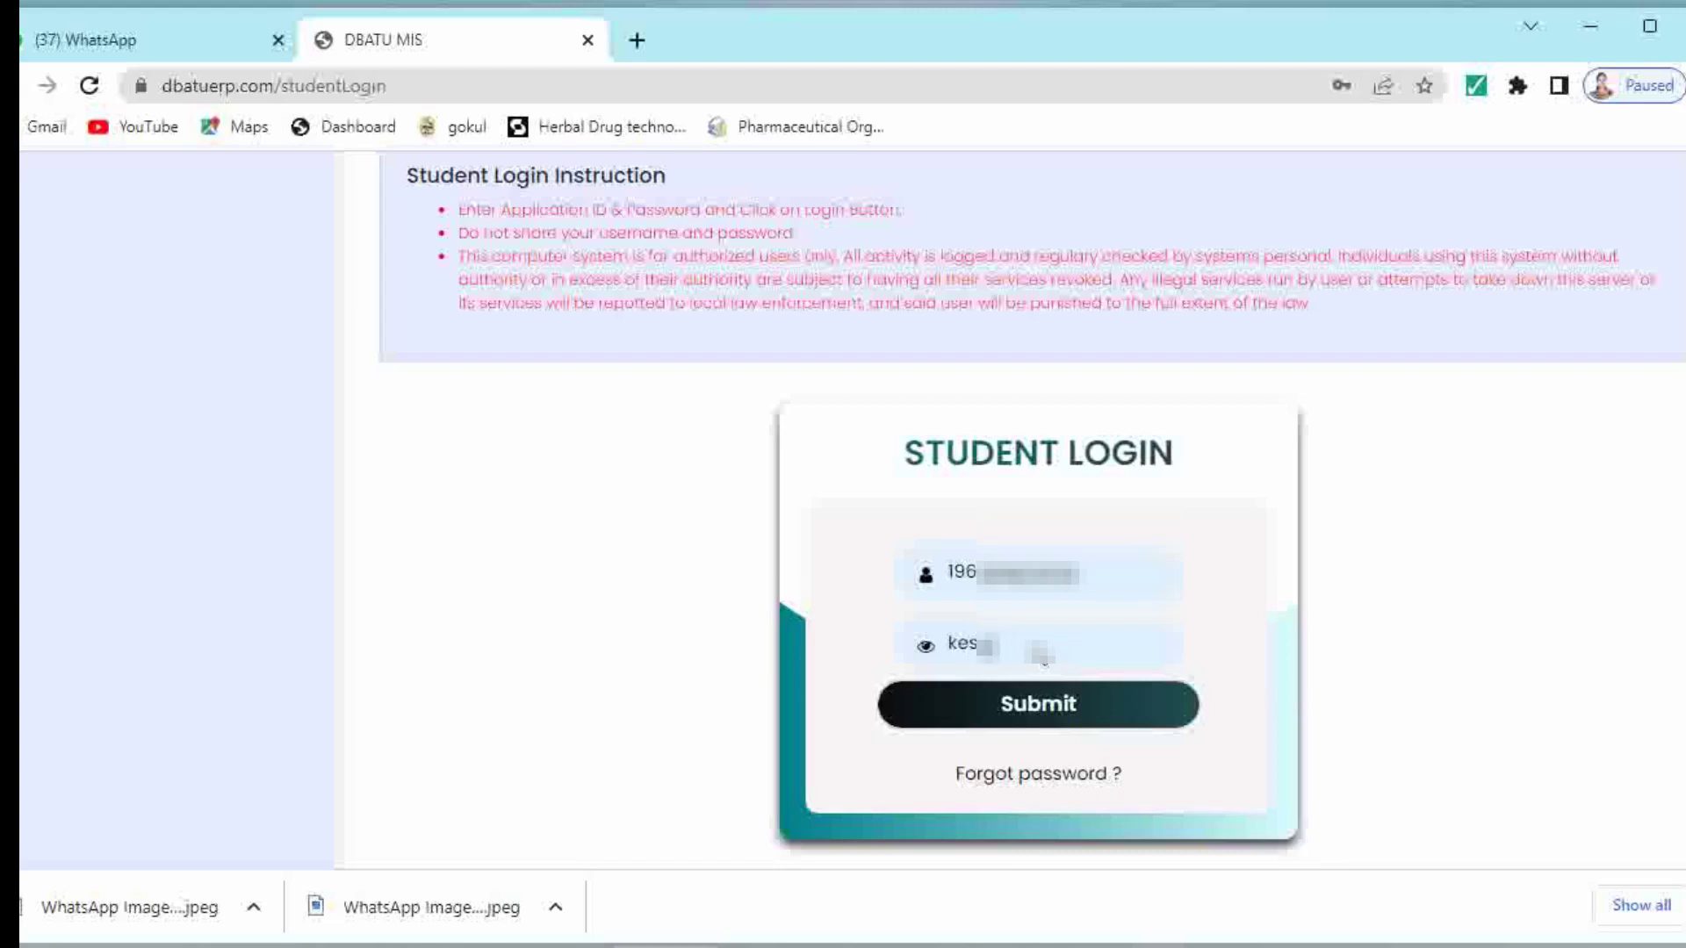
# Sign in, then expand Exam Registration in the sidebar to list the Regular and Backlog options.
pyautogui.click(1042, 711)
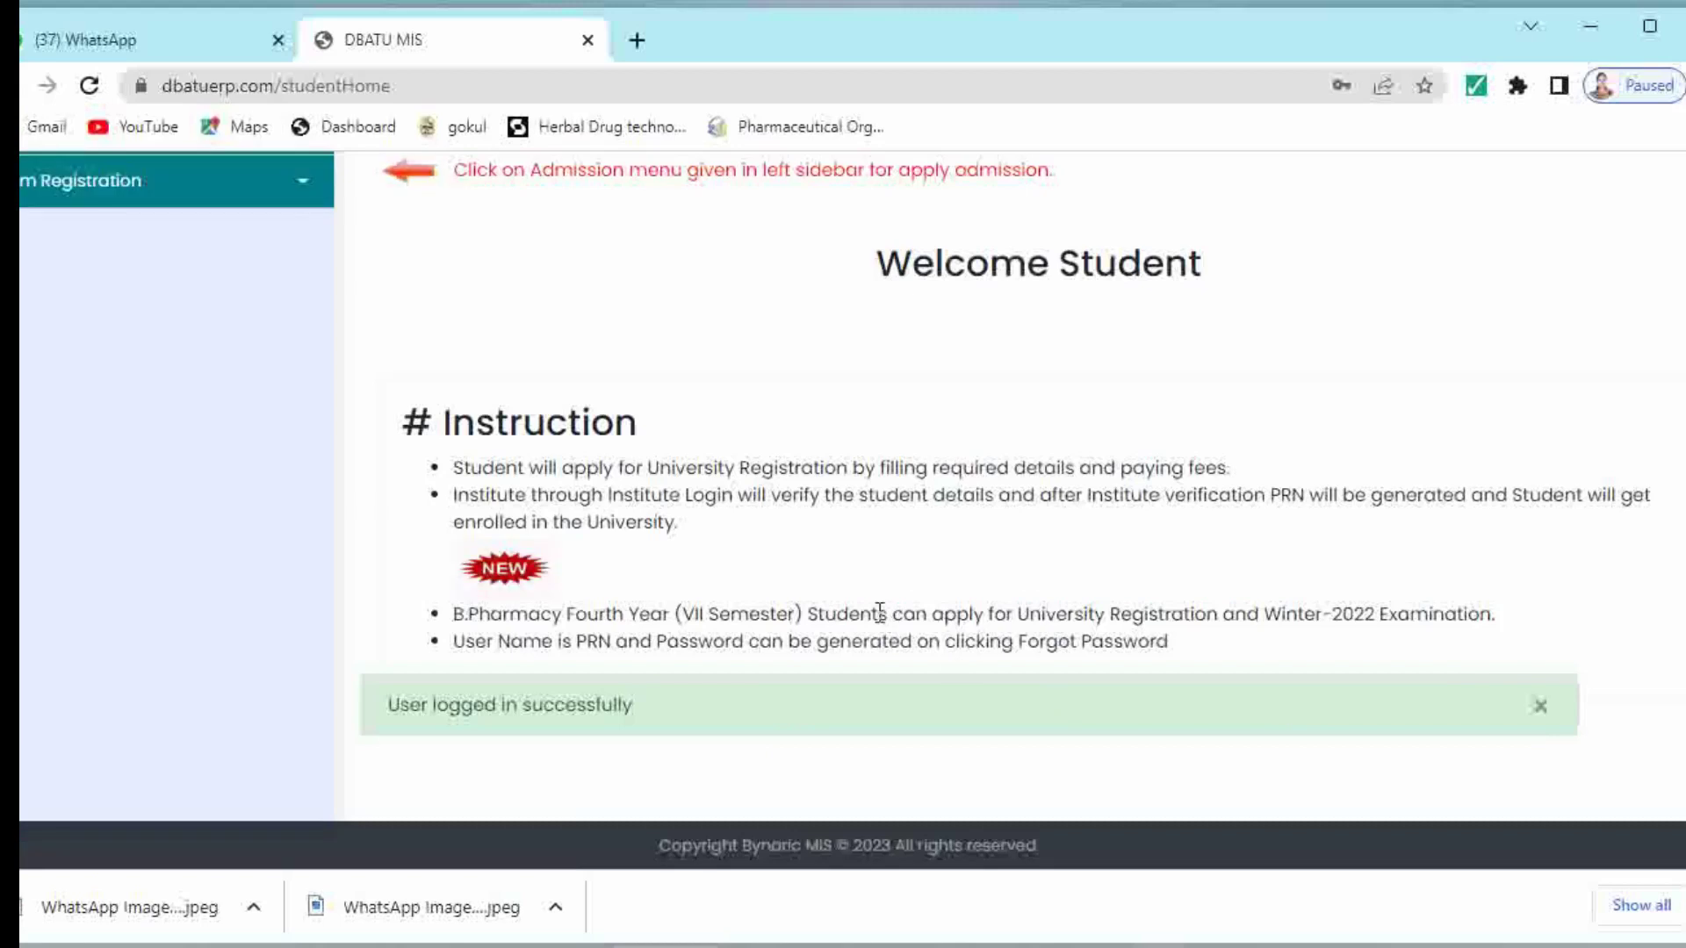
pyautogui.scroll(3, 879, 612)
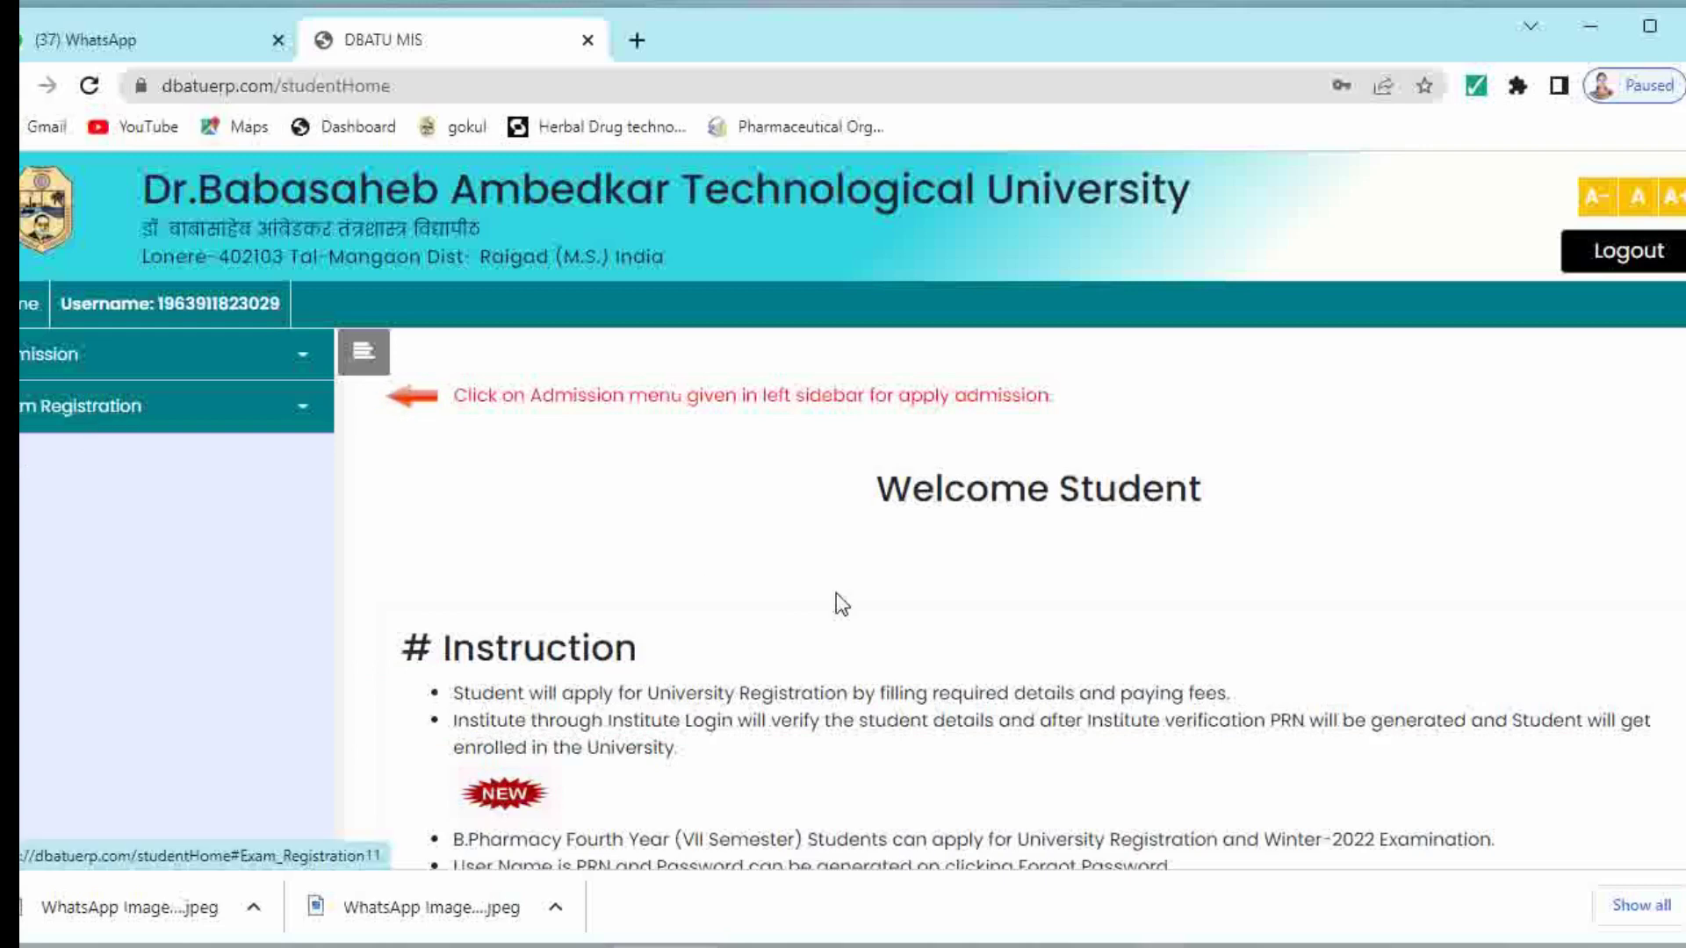
pyautogui.scroll(-1, 836, 594)
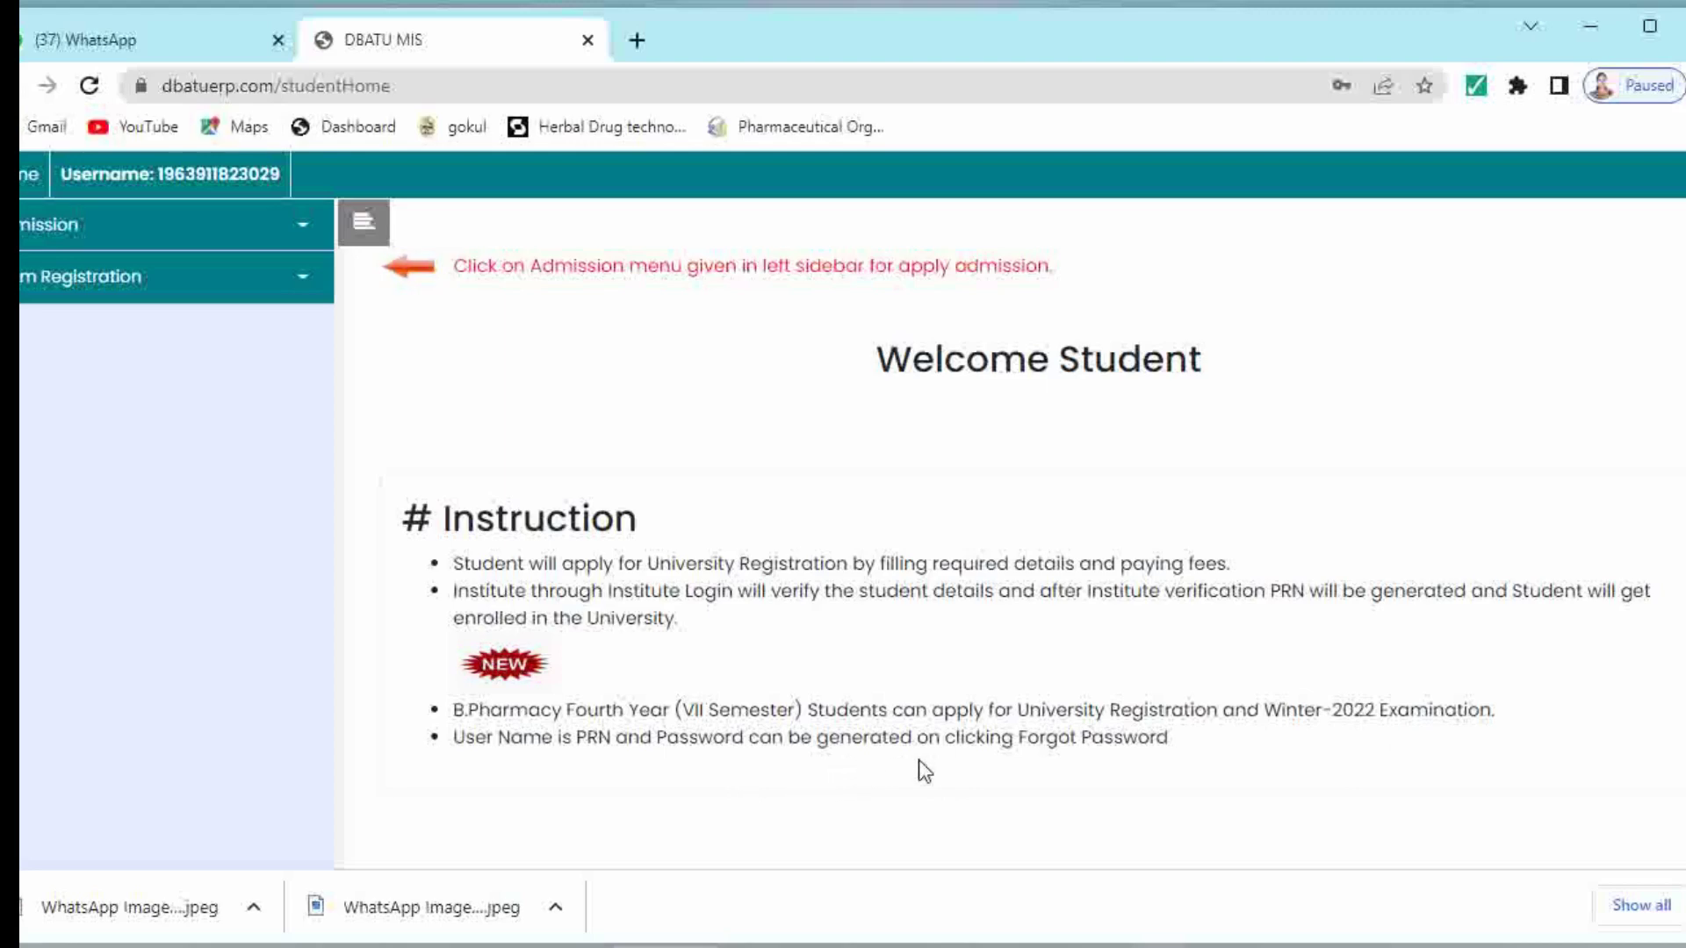
pyautogui.scroll(-1, 925, 764)
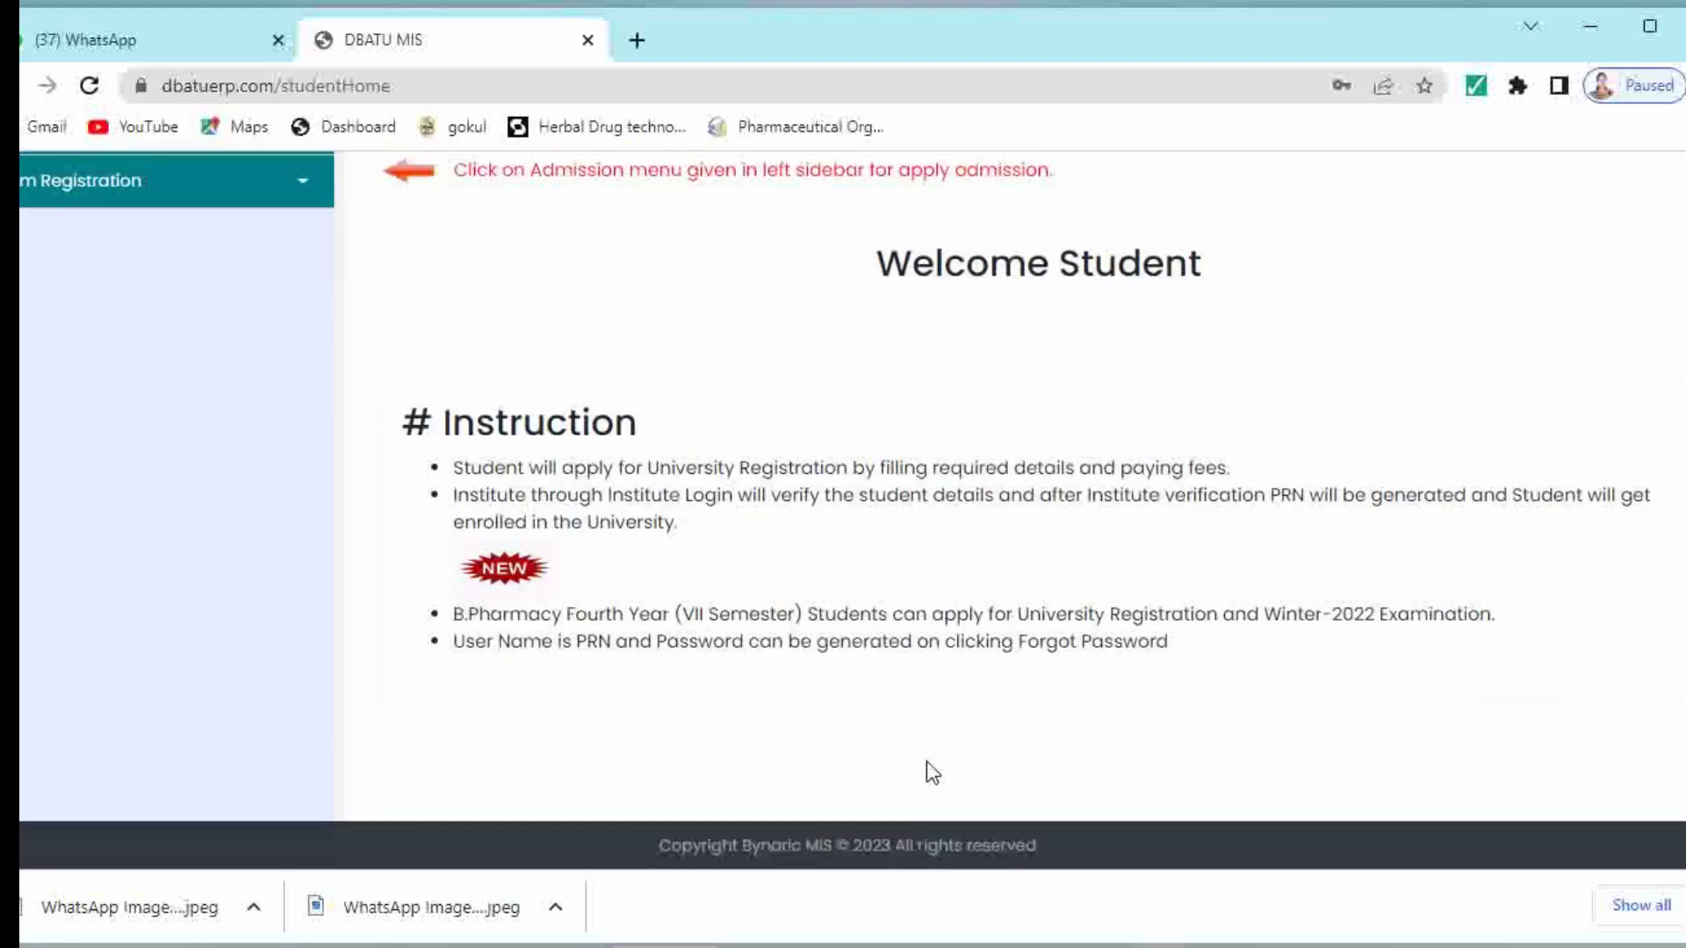
pyautogui.scroll(3, 927, 762)
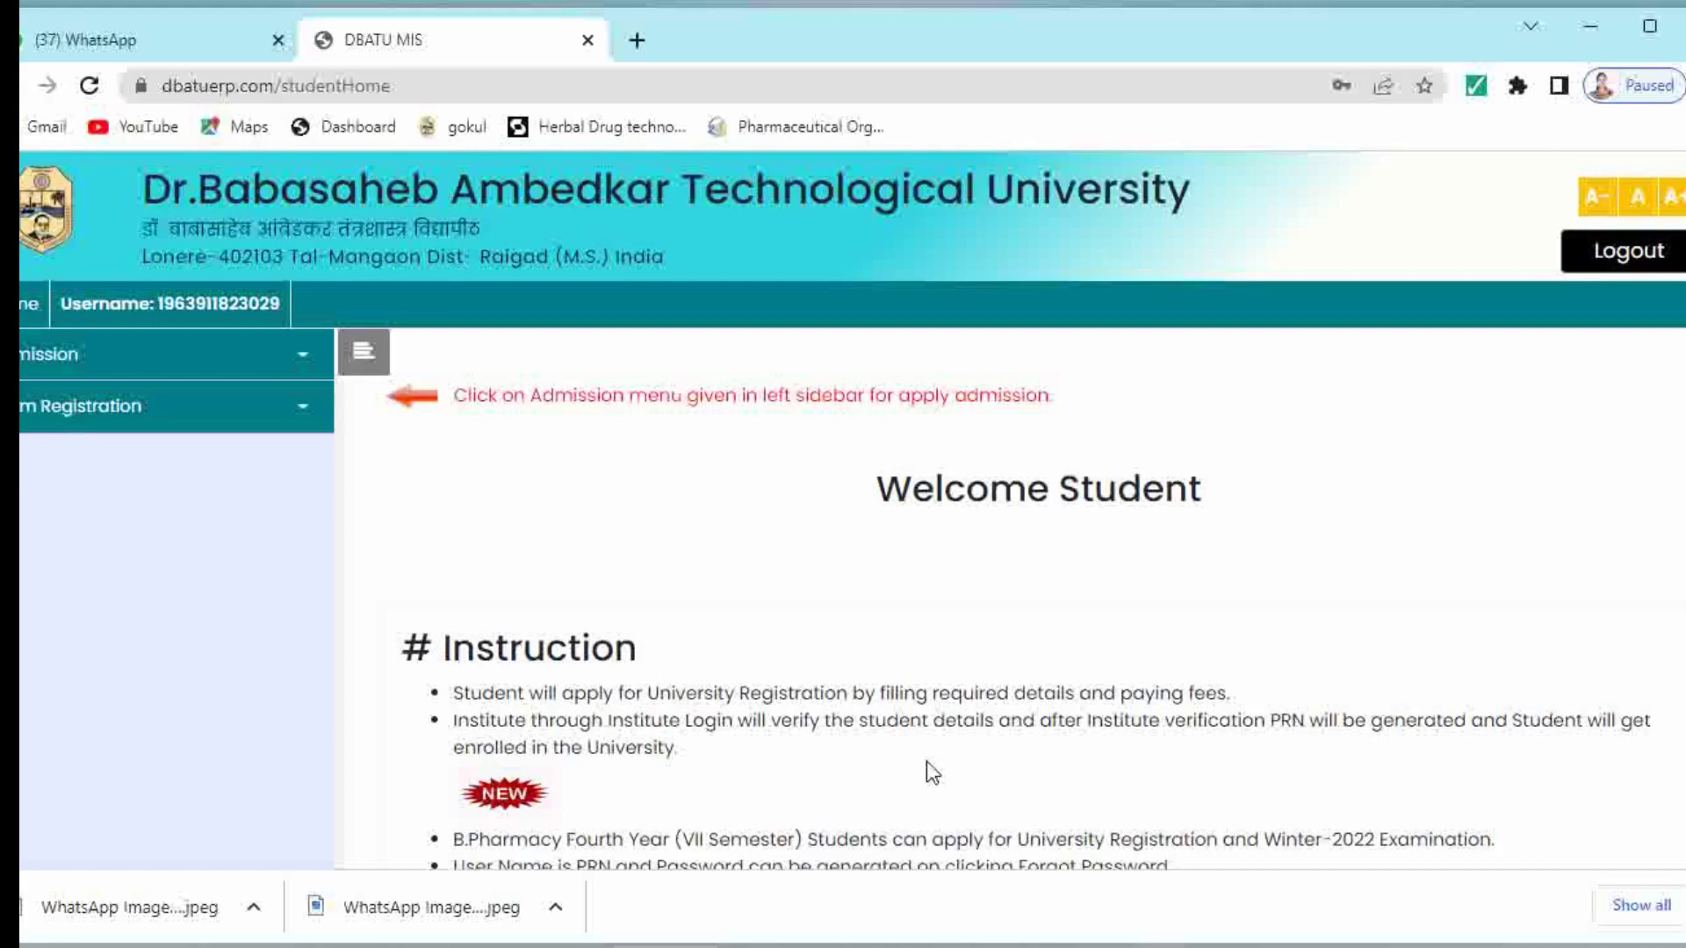
pyautogui.click(46, 420)
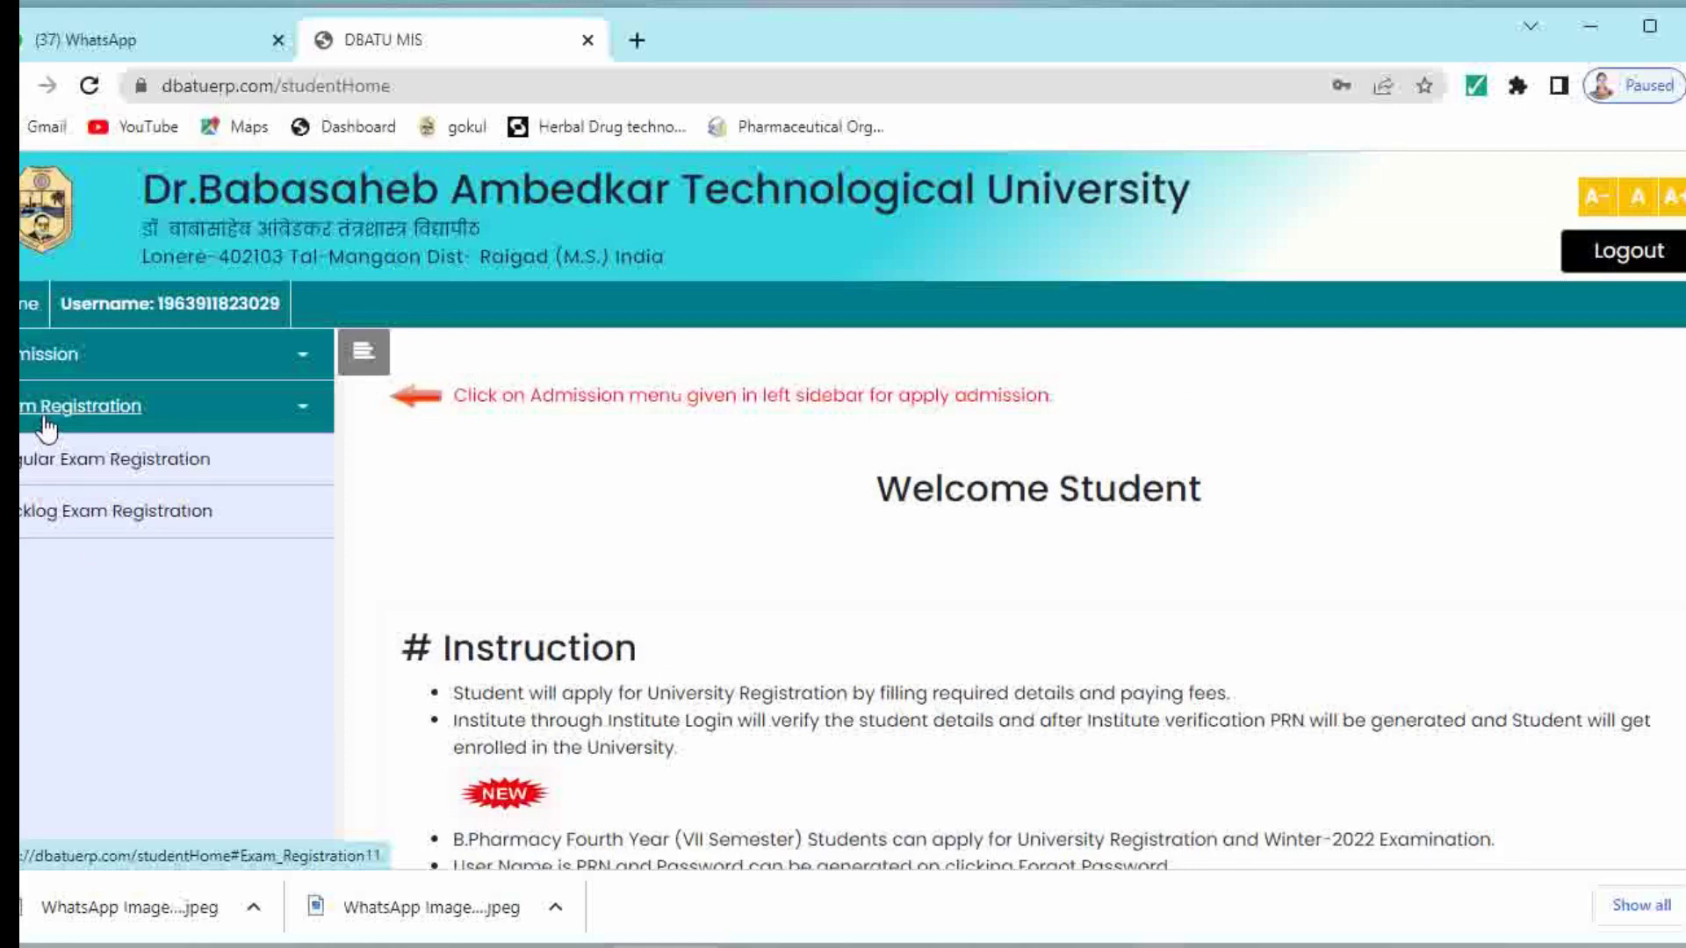
# Go to Admission > Regular Exam Registration and open Fill Exam Form for the semester 7 course.
pyautogui.click(134, 373)
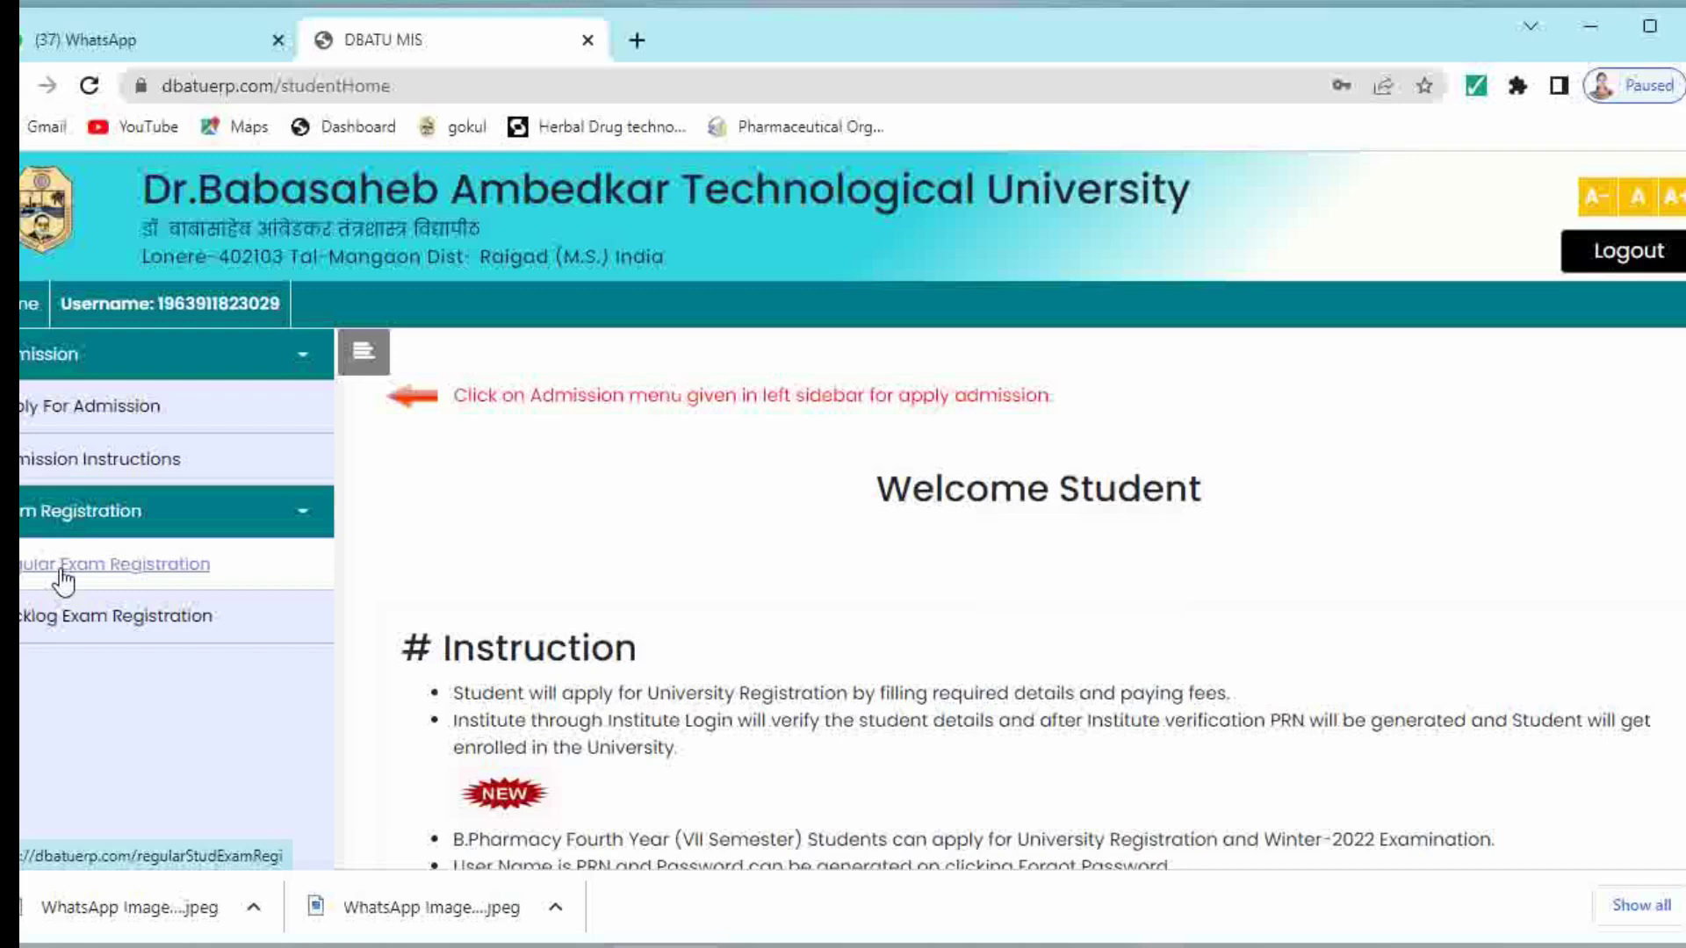
pyautogui.click(62, 573)
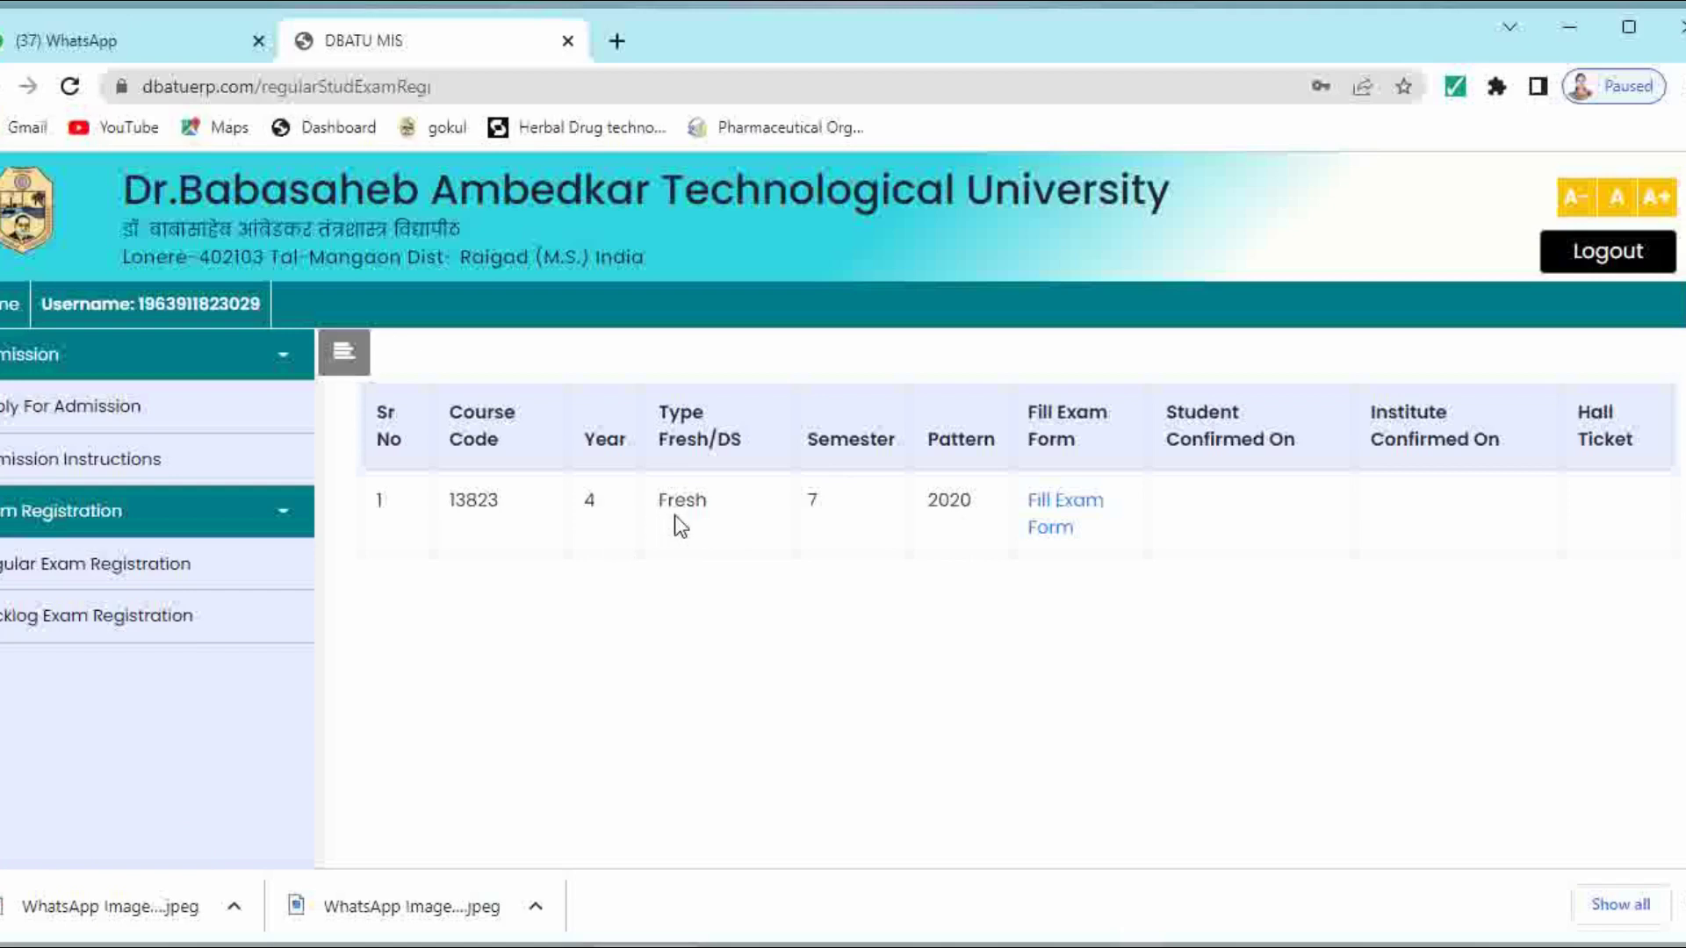
pyautogui.click(1049, 518)
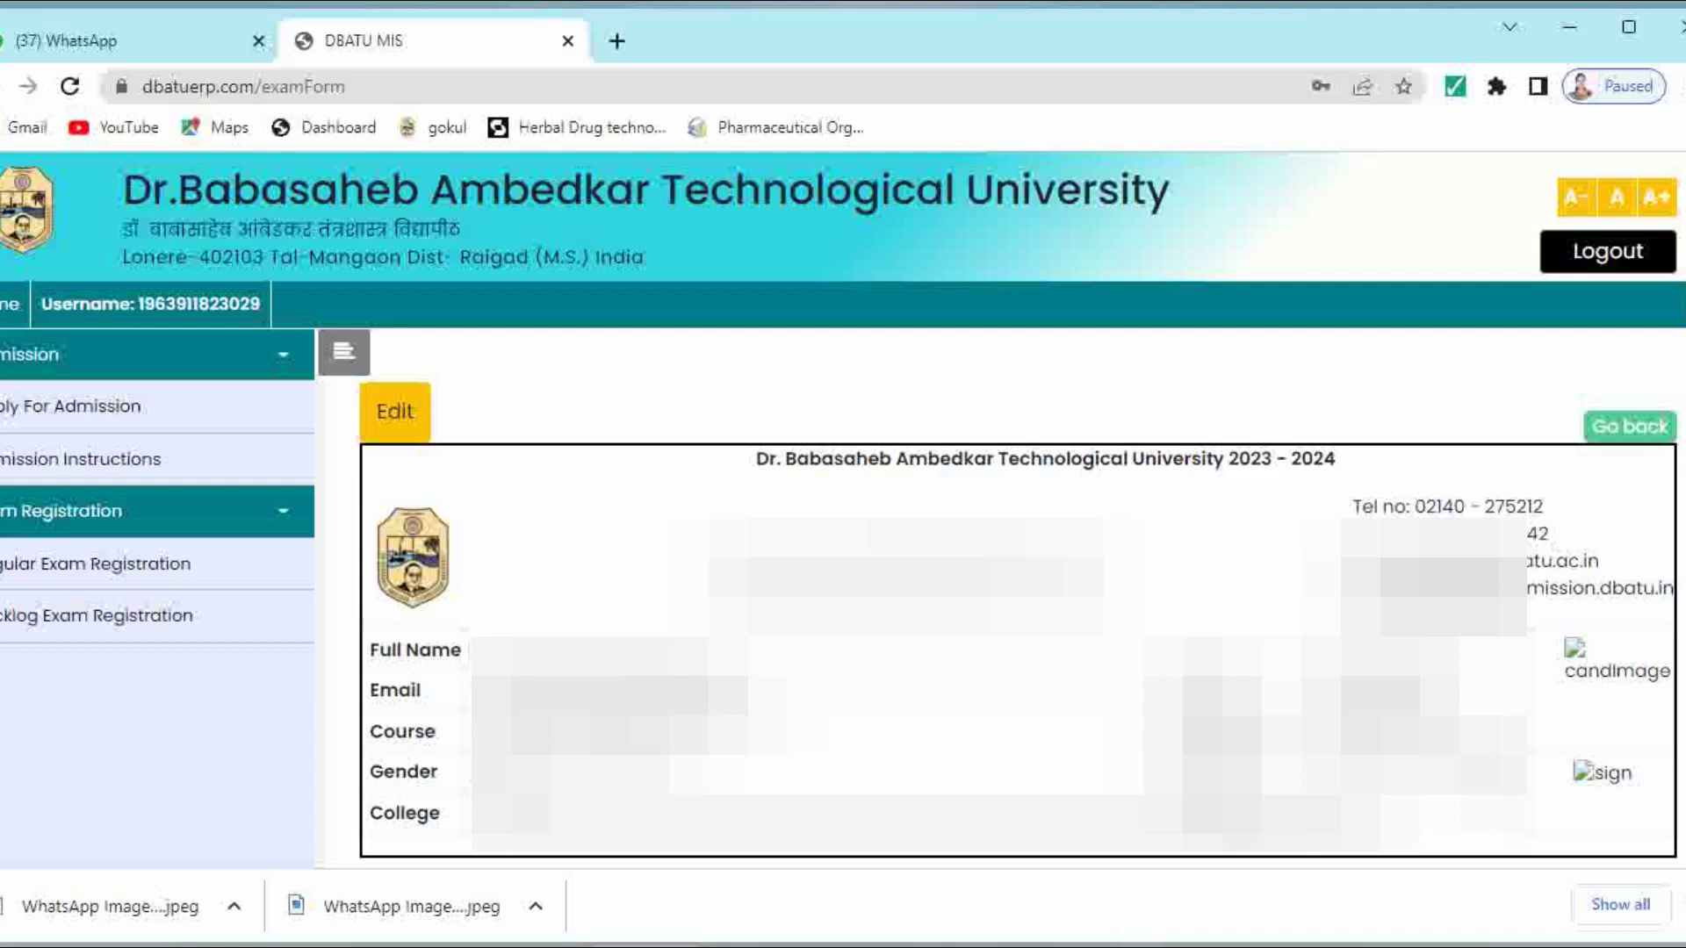
pyautogui.scroll(-2, 1001, 527)
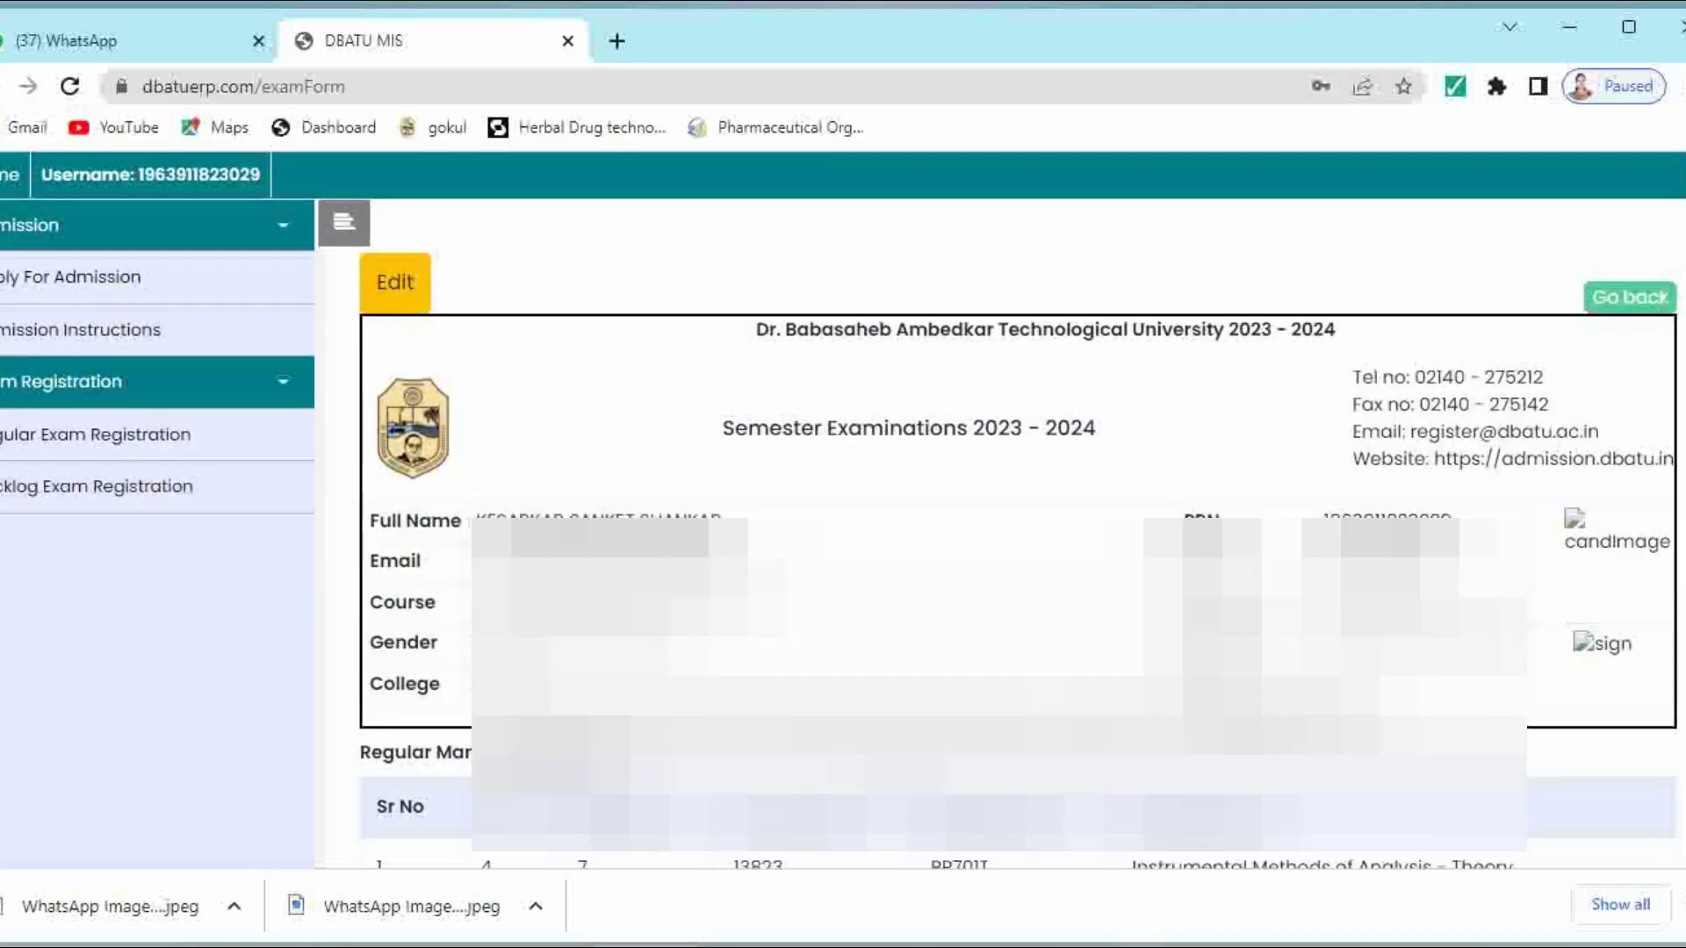
pyautogui.scroll(-3, 1000, 509)
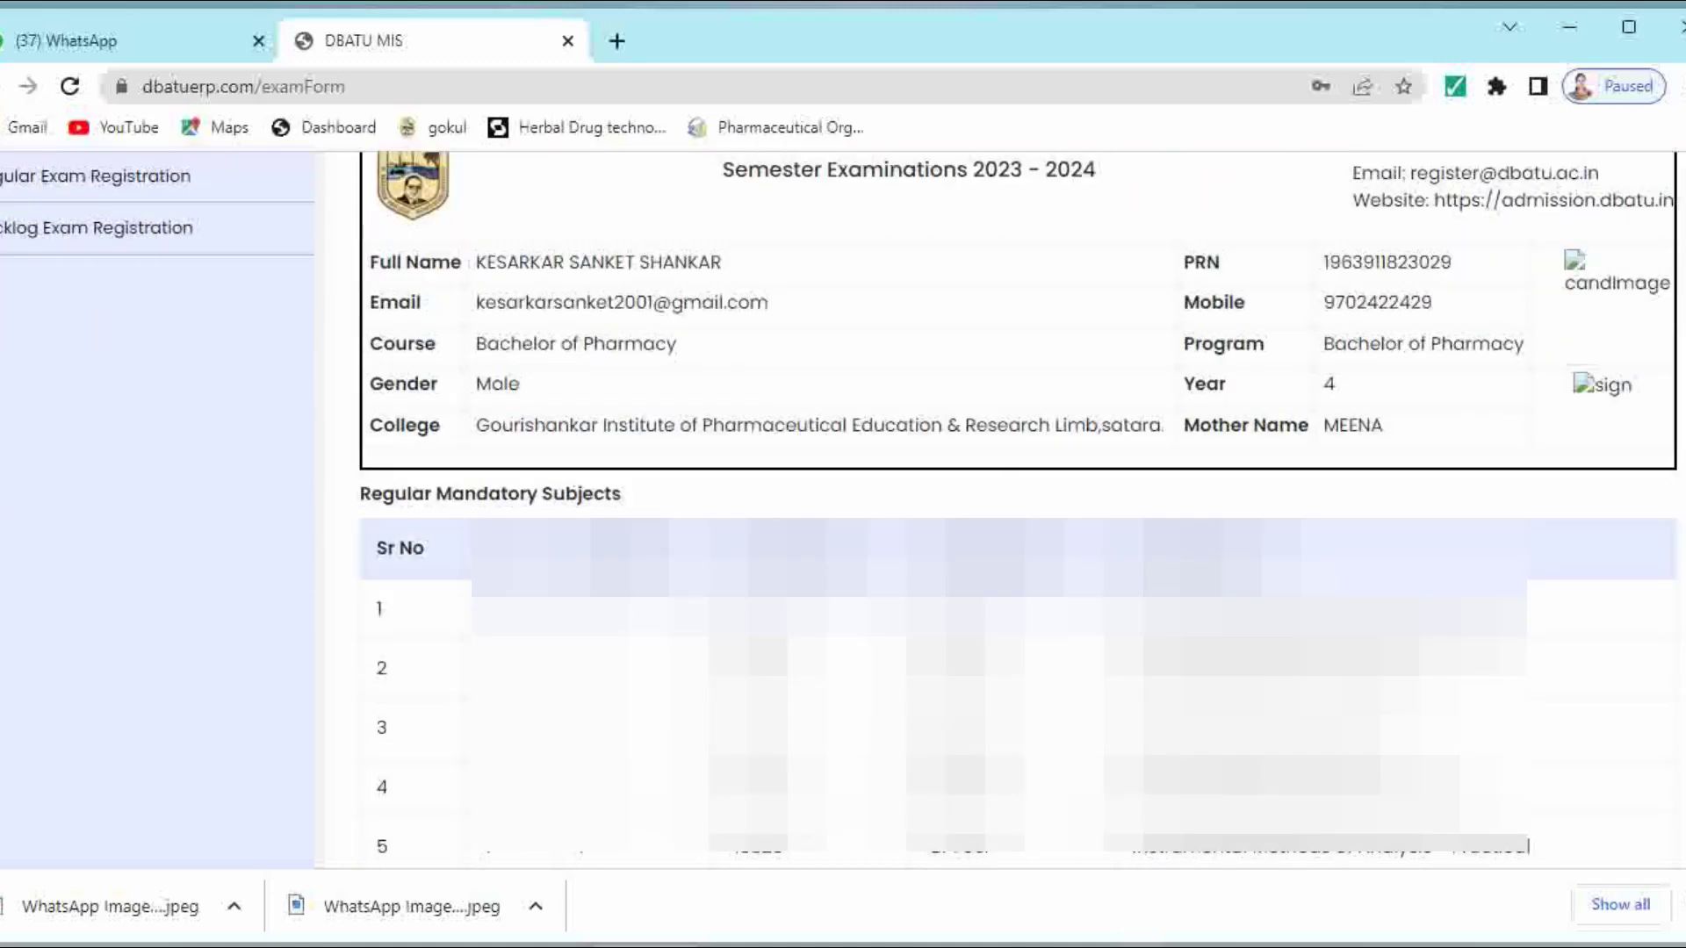
pyautogui.scroll(-2, 1025, 605)
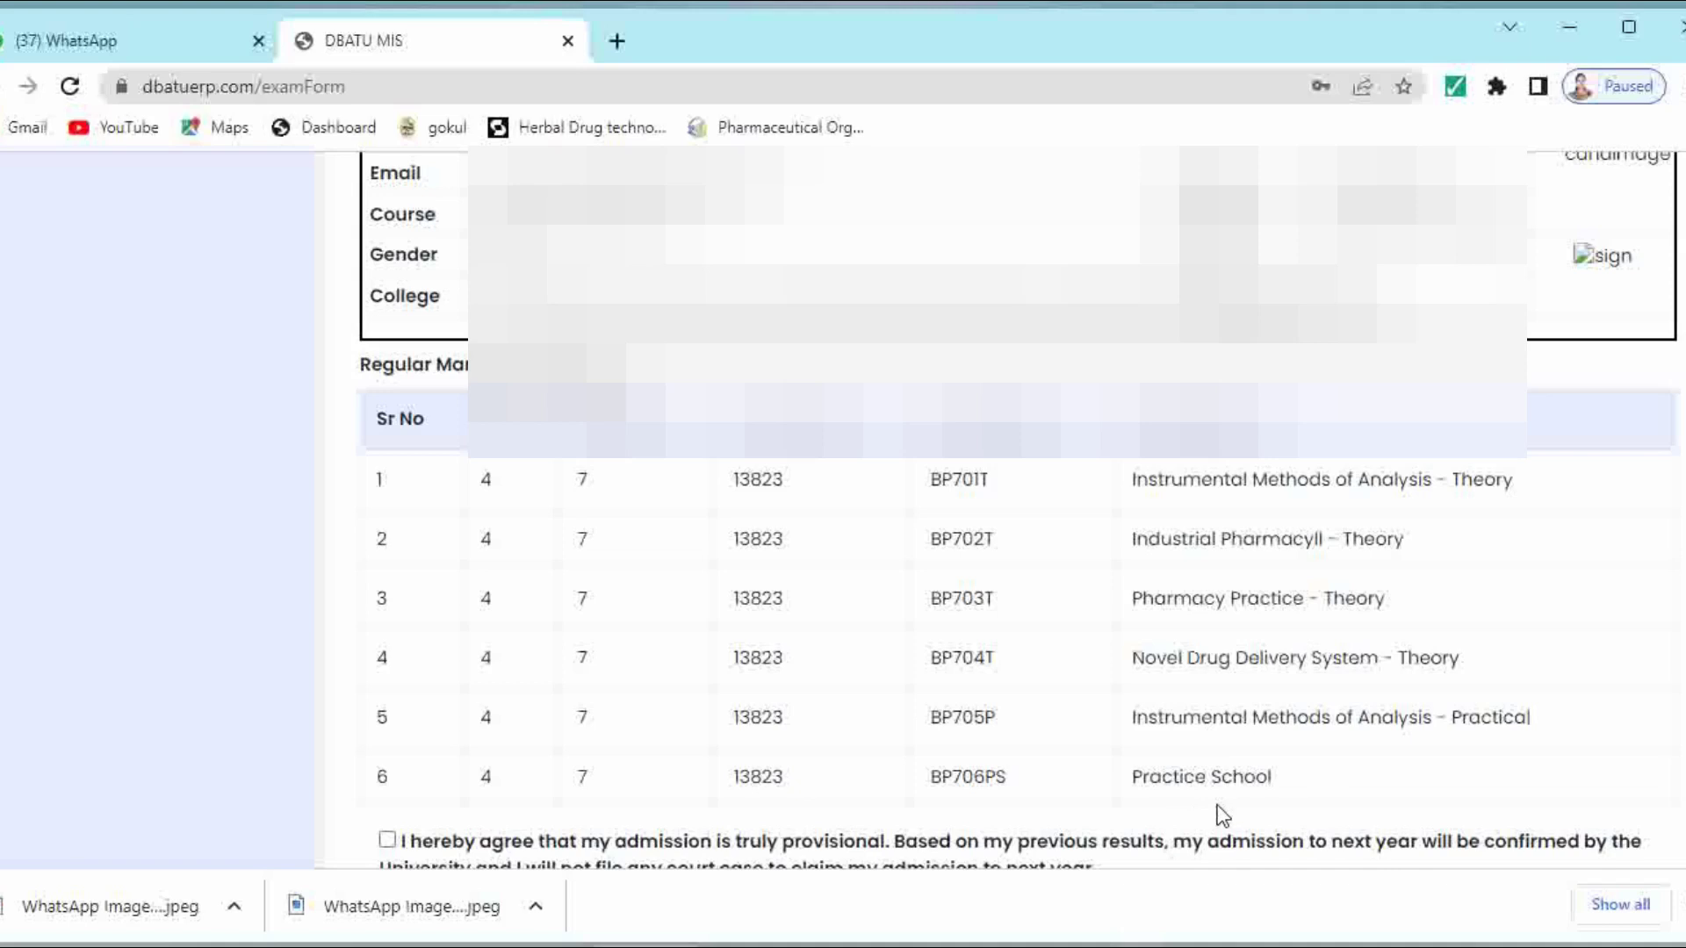
pyautogui.scroll(-2, 1222, 814)
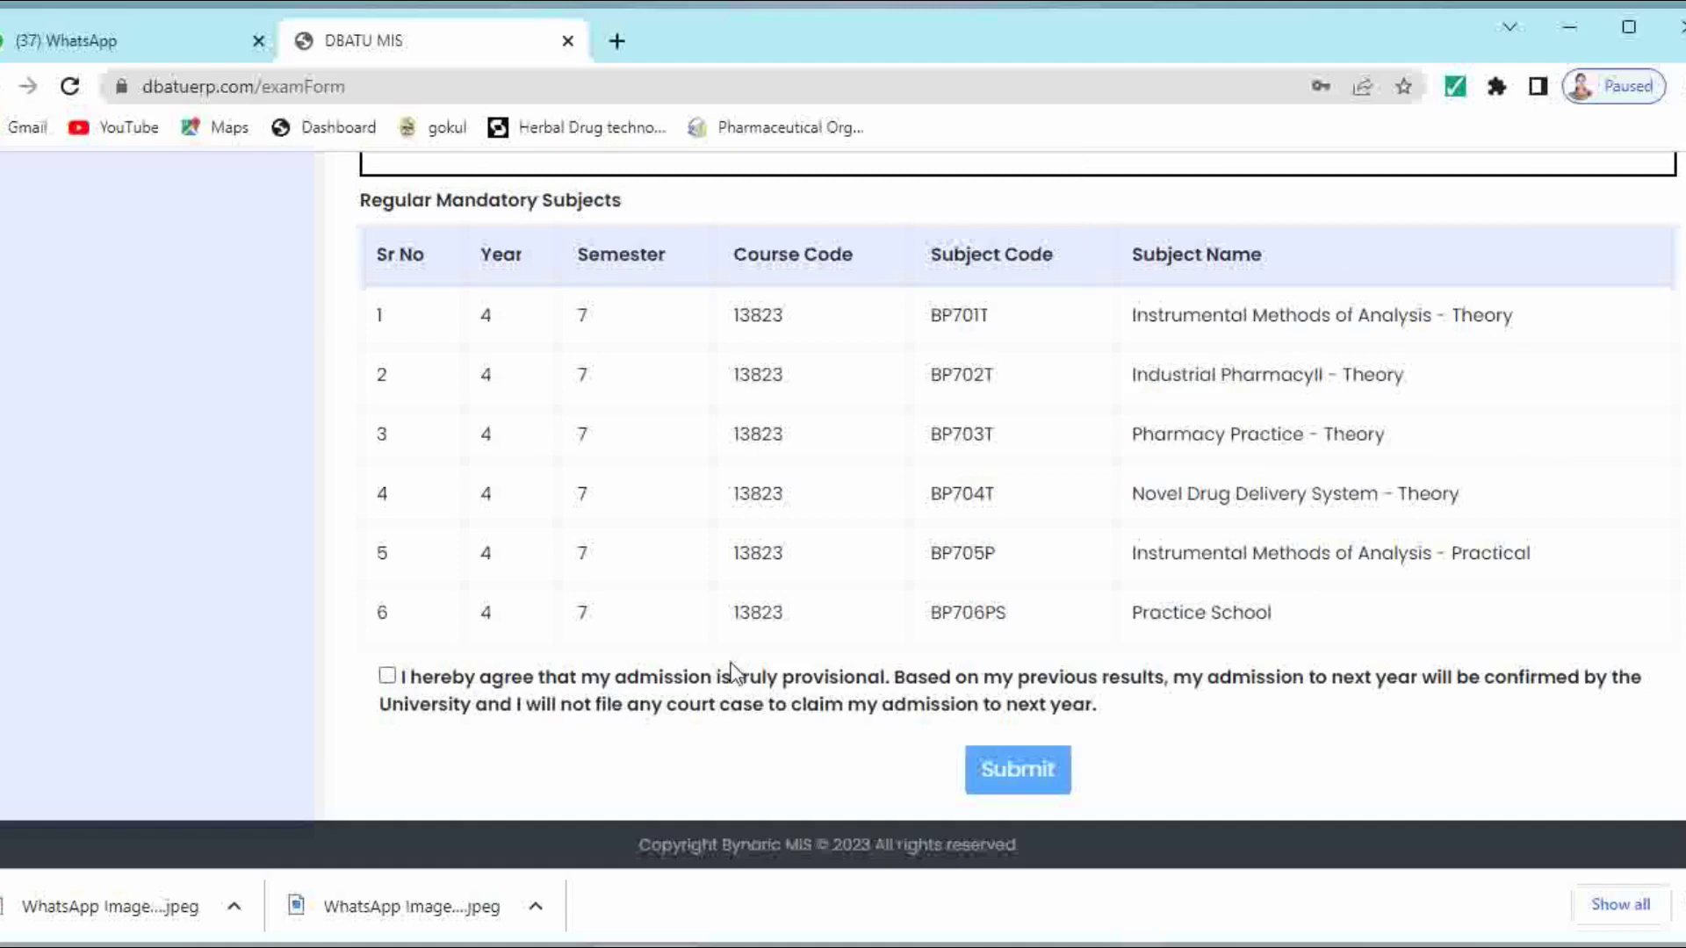
pyautogui.scroll(5, 788, 653)
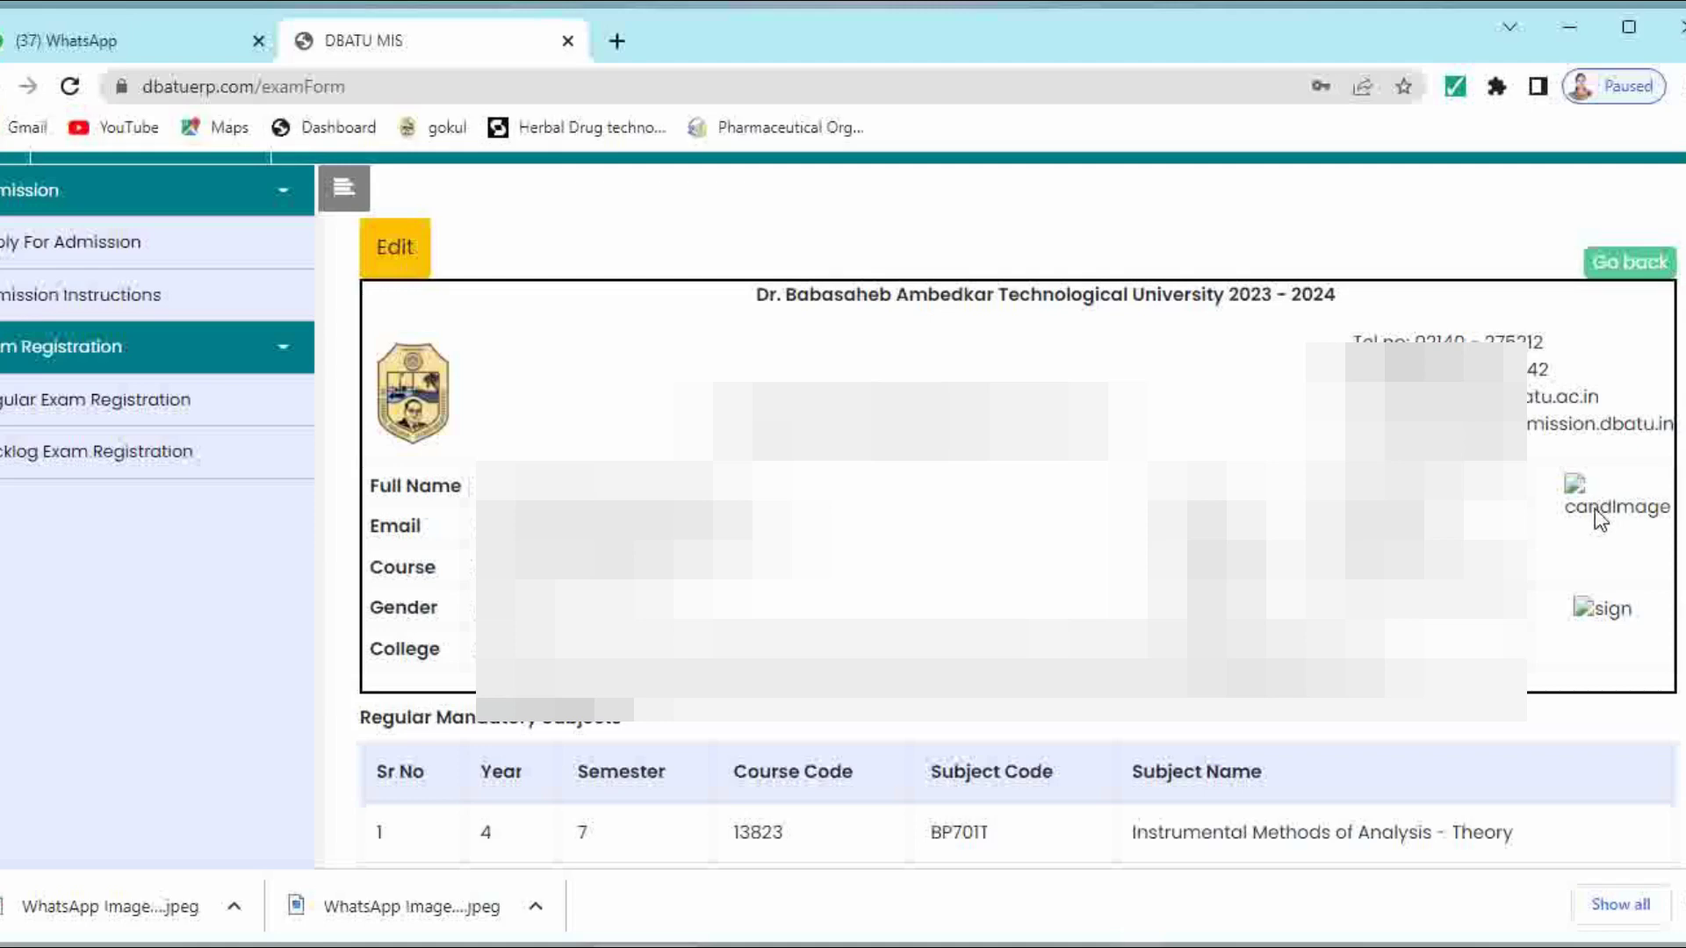
# Edit the candidate details and attach Photo (2) as the candidate photo.
pyautogui.click(390, 262)
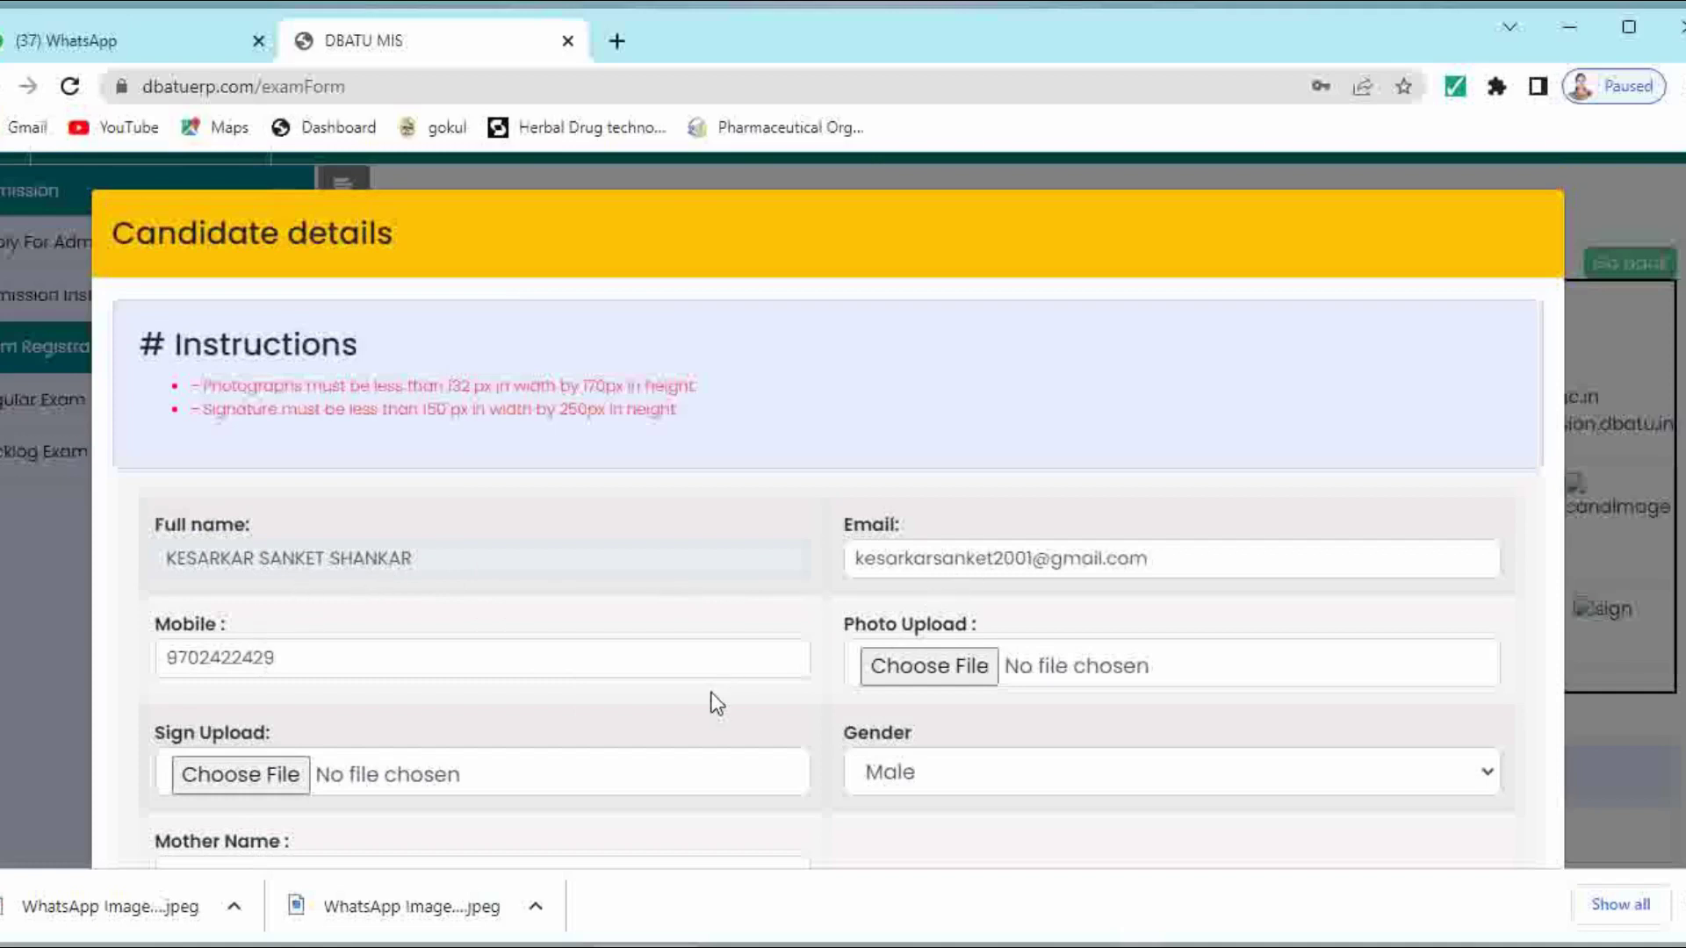
pyautogui.click(940, 664)
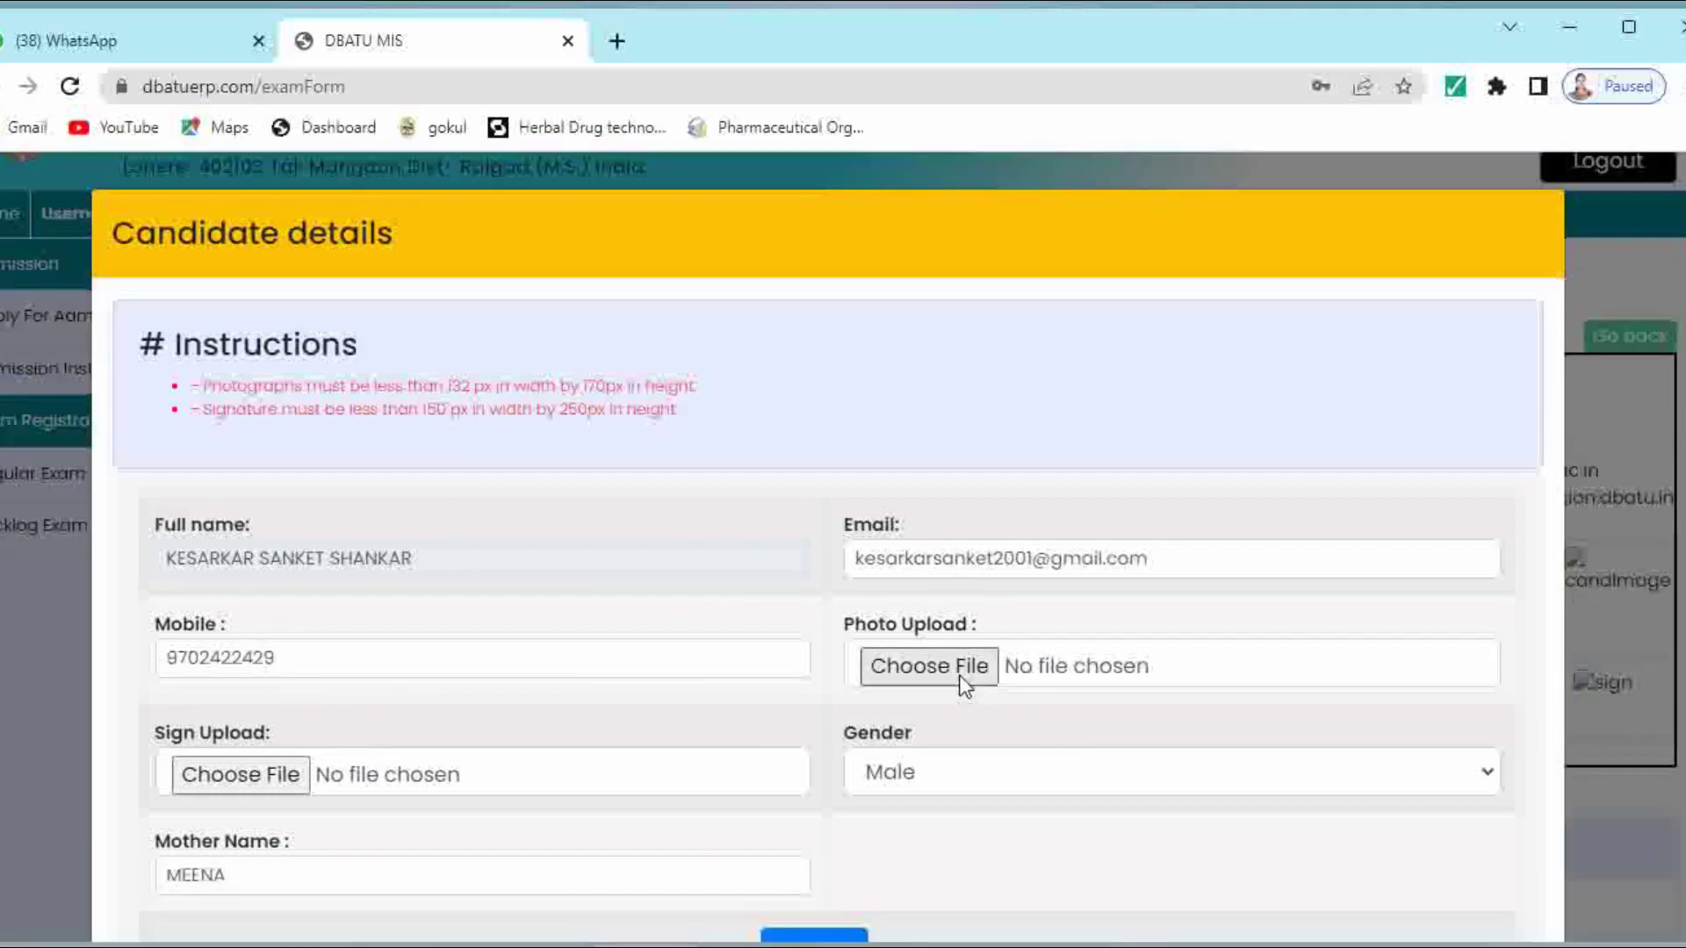
pyautogui.click(293, 256)
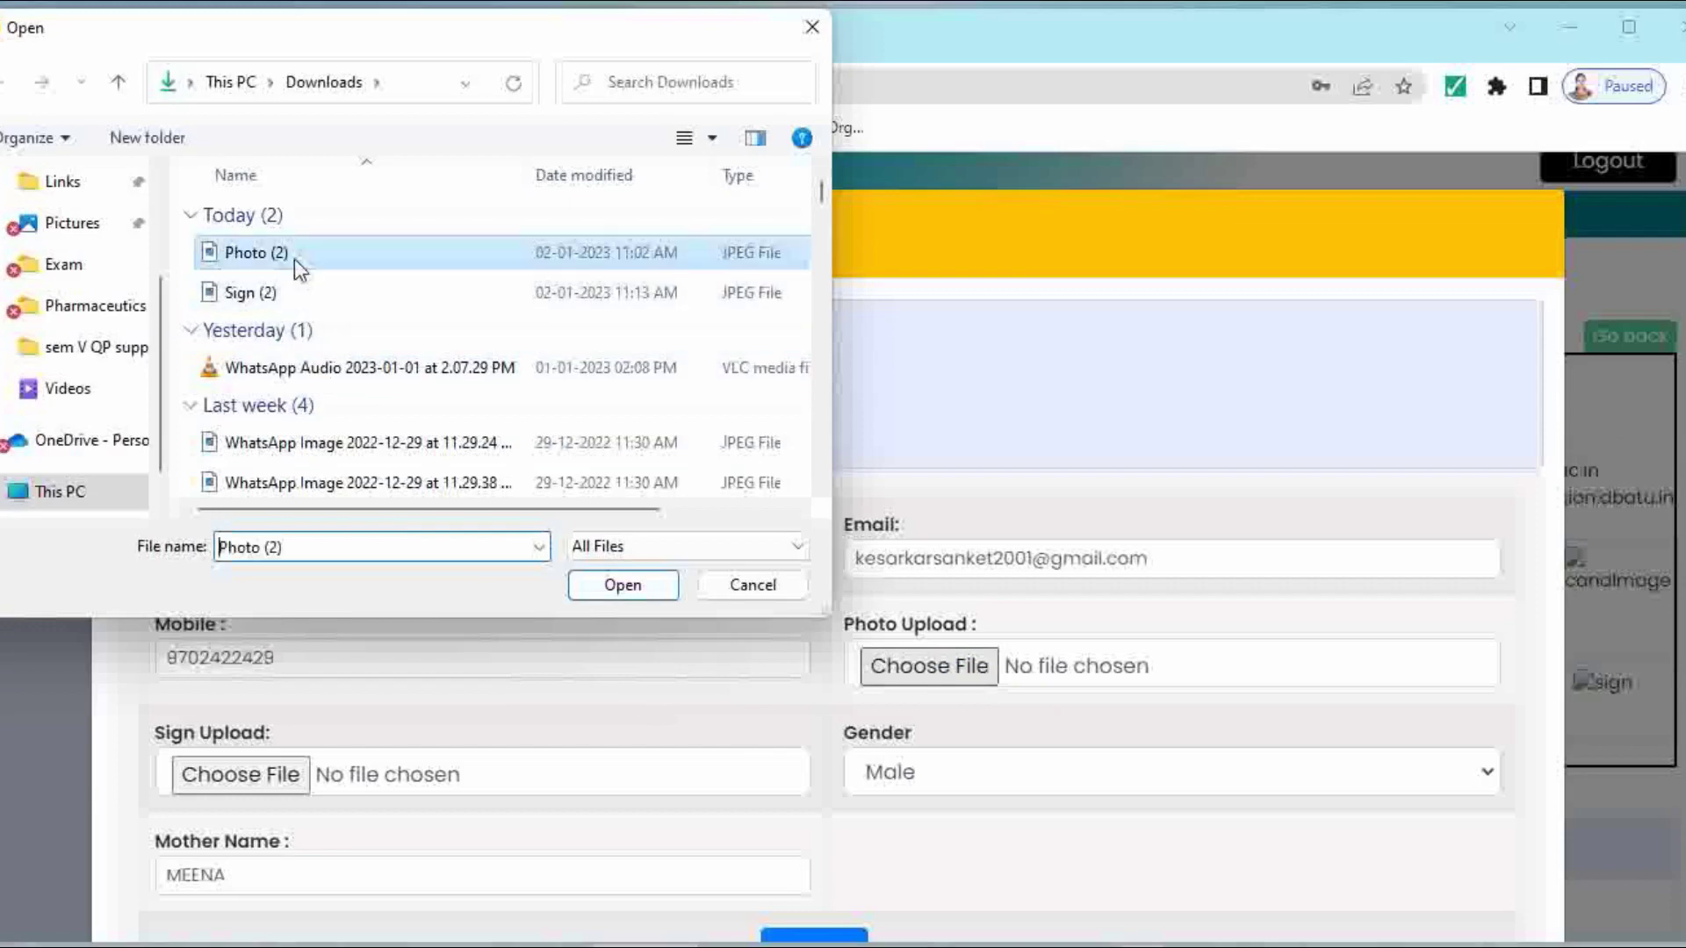
pyautogui.click(621, 583)
pyautogui.scroll(-2, 888, 835)
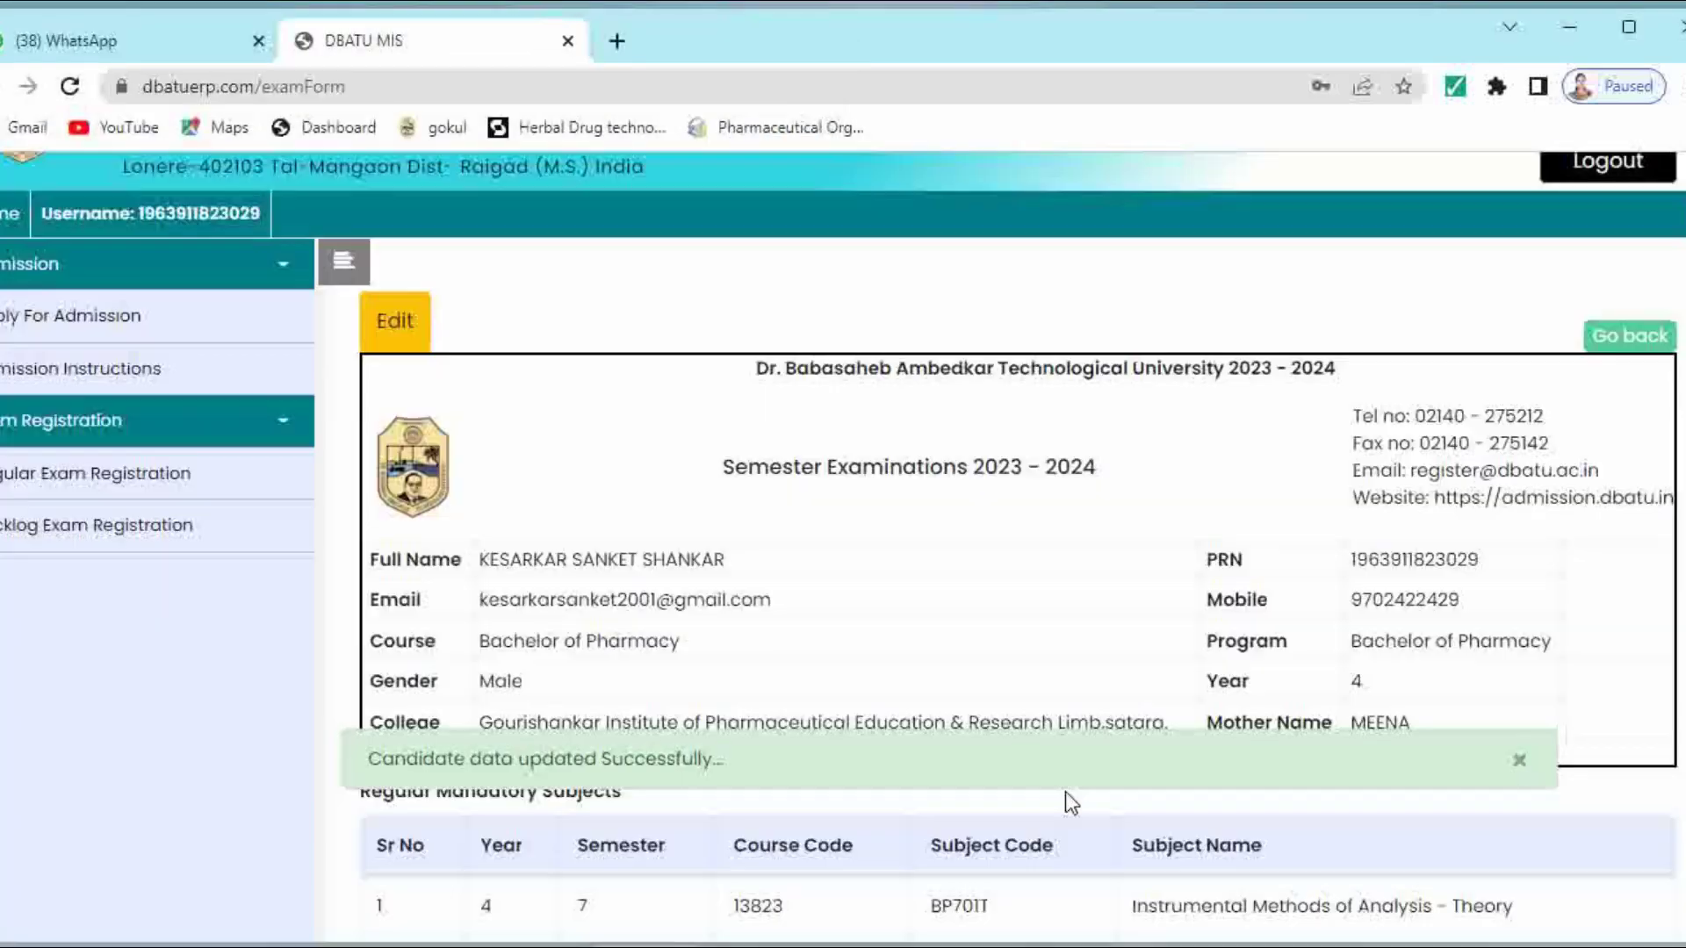
# Attach Sign (2).jpg as the signature and save the candidate details.
pyautogui.click(395, 320)
pyautogui.click(217, 774)
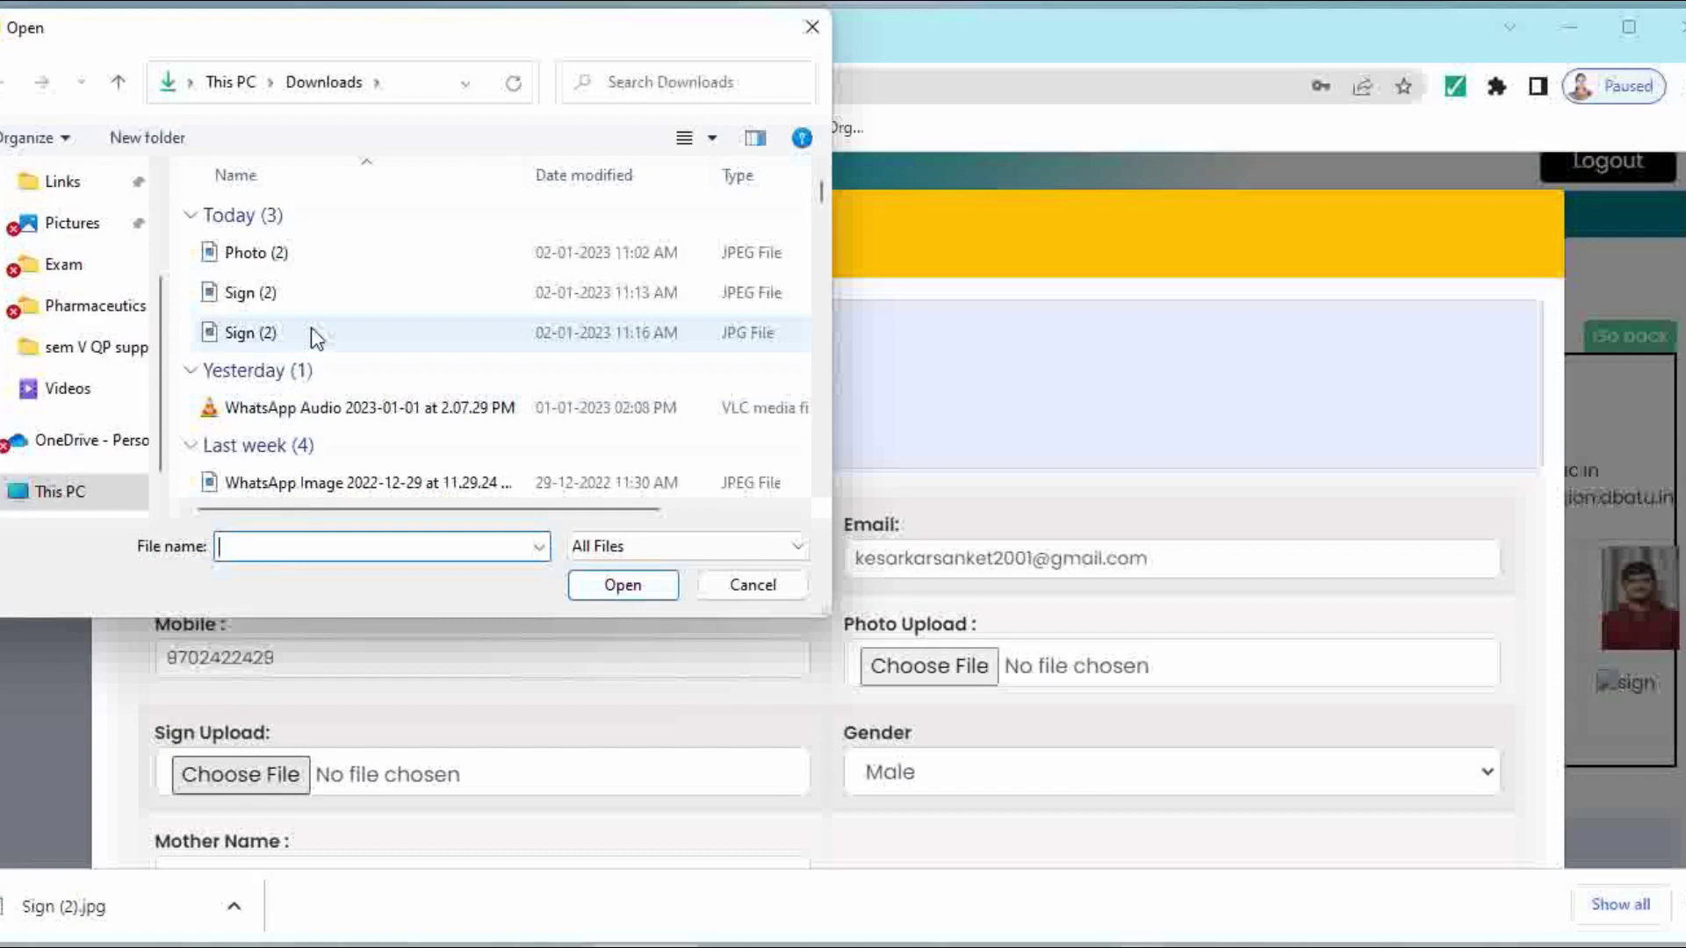
pyautogui.click(313, 335)
pyautogui.click(598, 597)
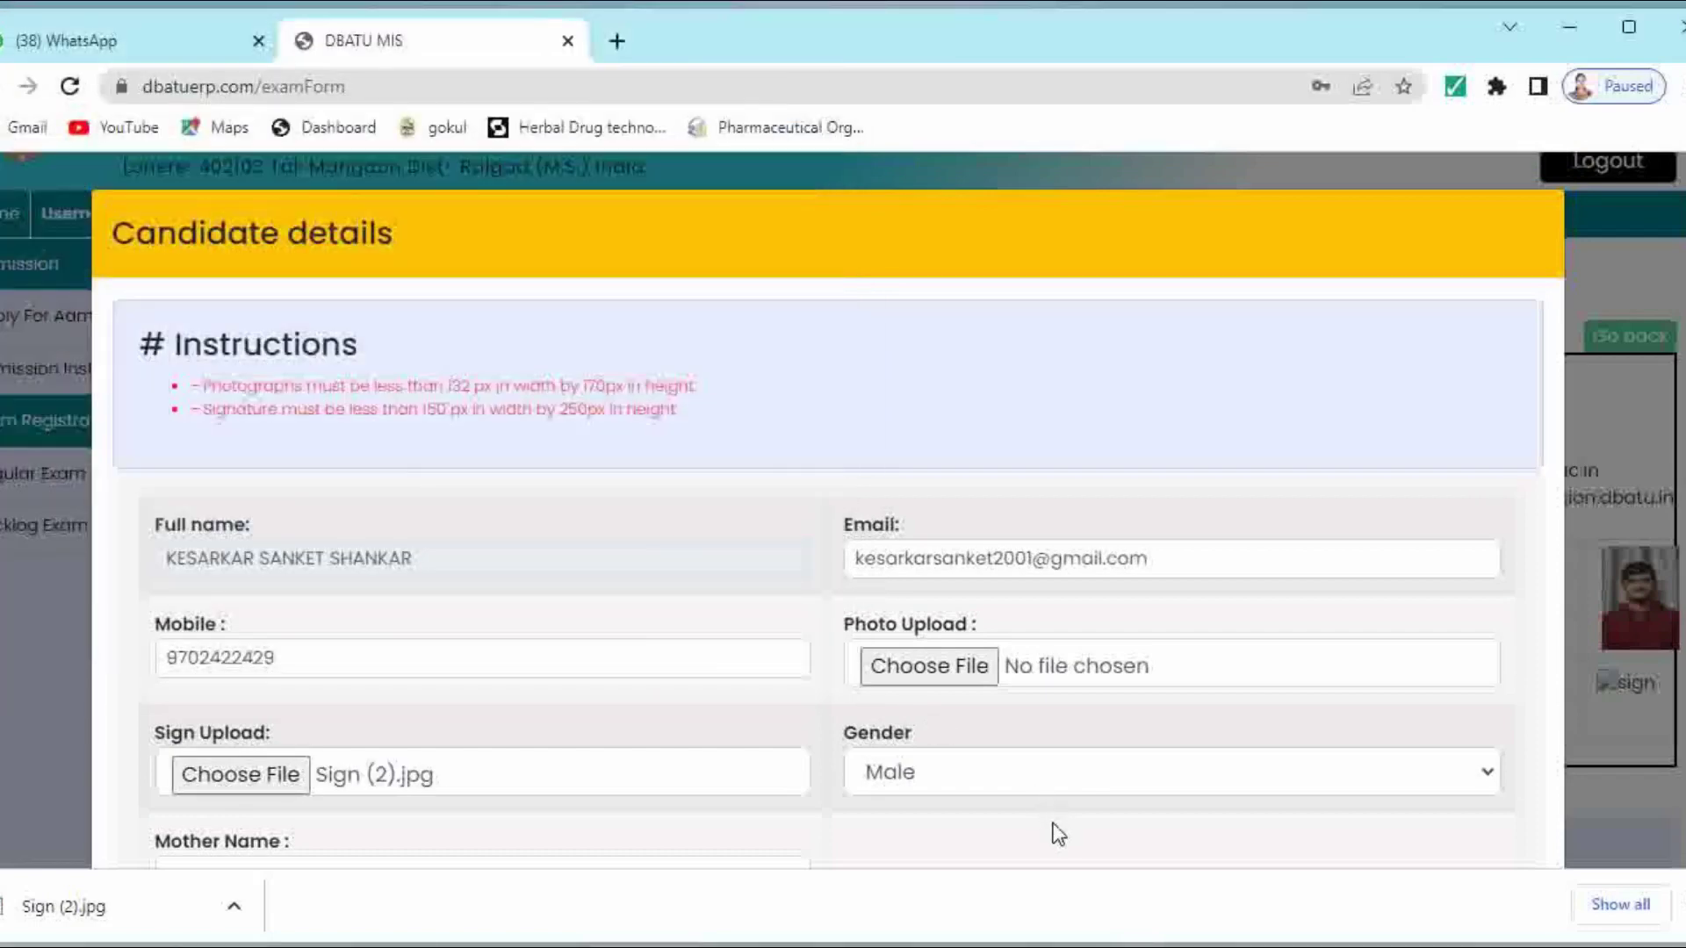
pyautogui.scroll(-2, 1058, 834)
pyautogui.click(801, 830)
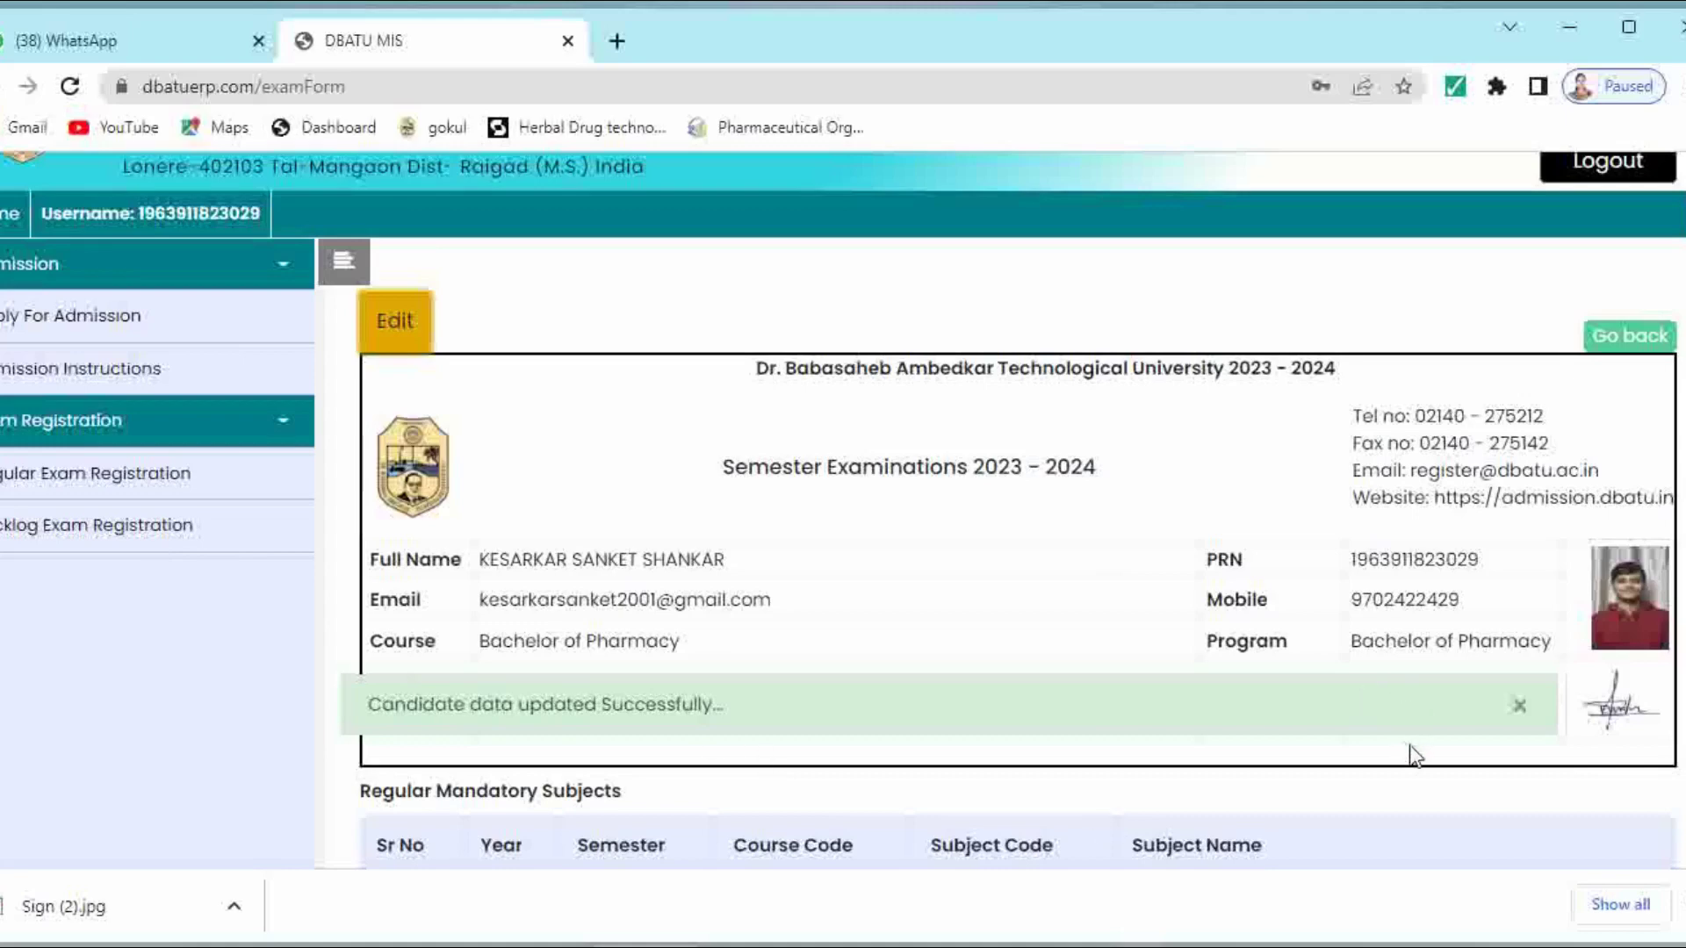
# Tick the 'I hereby agree…' provisional admission checkbox below the Semester 7 subjects.
pyautogui.scroll(-6, 1412, 753)
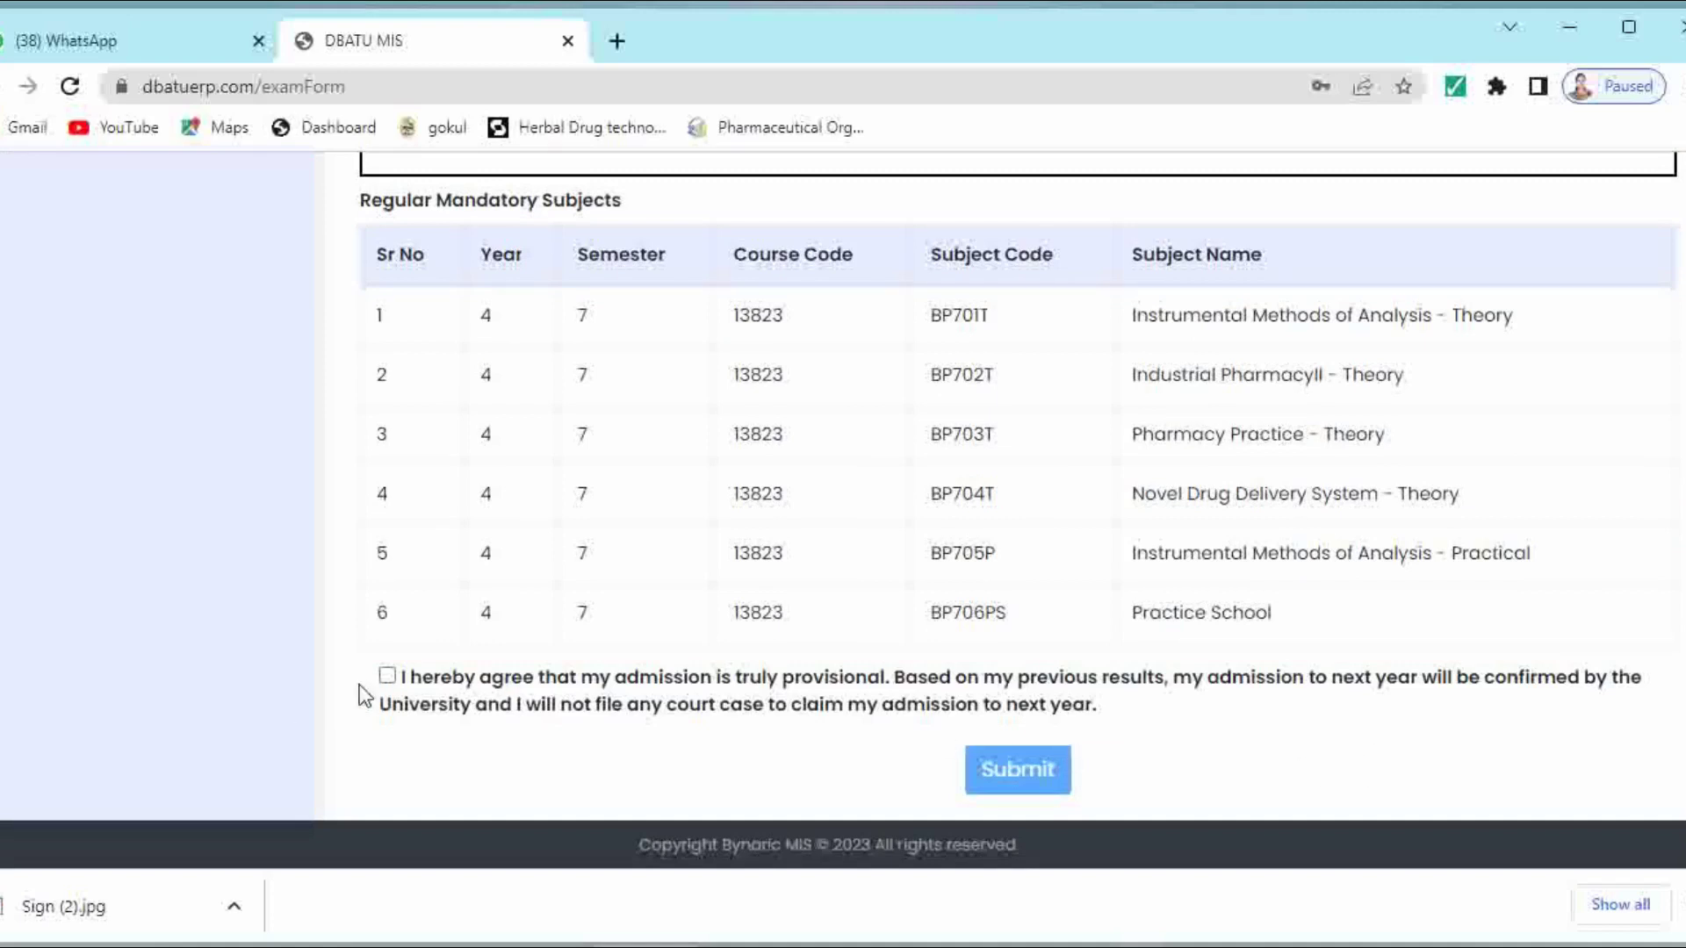
pyautogui.click(386, 677)
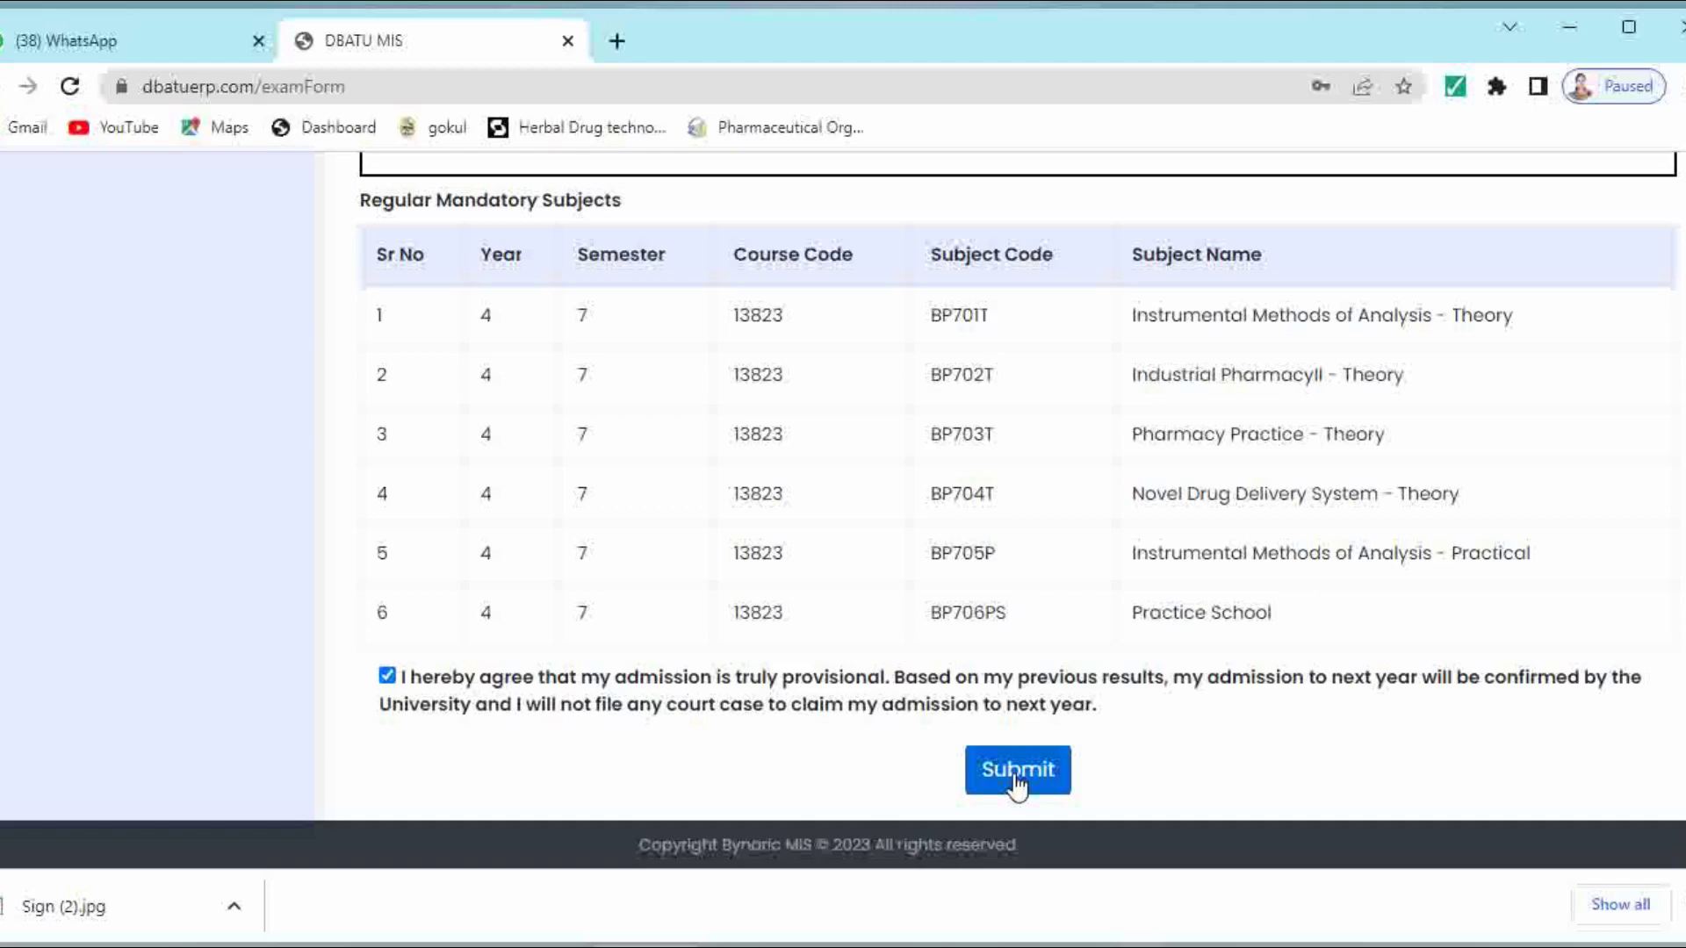
# Submit the exam form and confirm the examination fee details in the confirmation modal.
pyautogui.click(1016, 775)
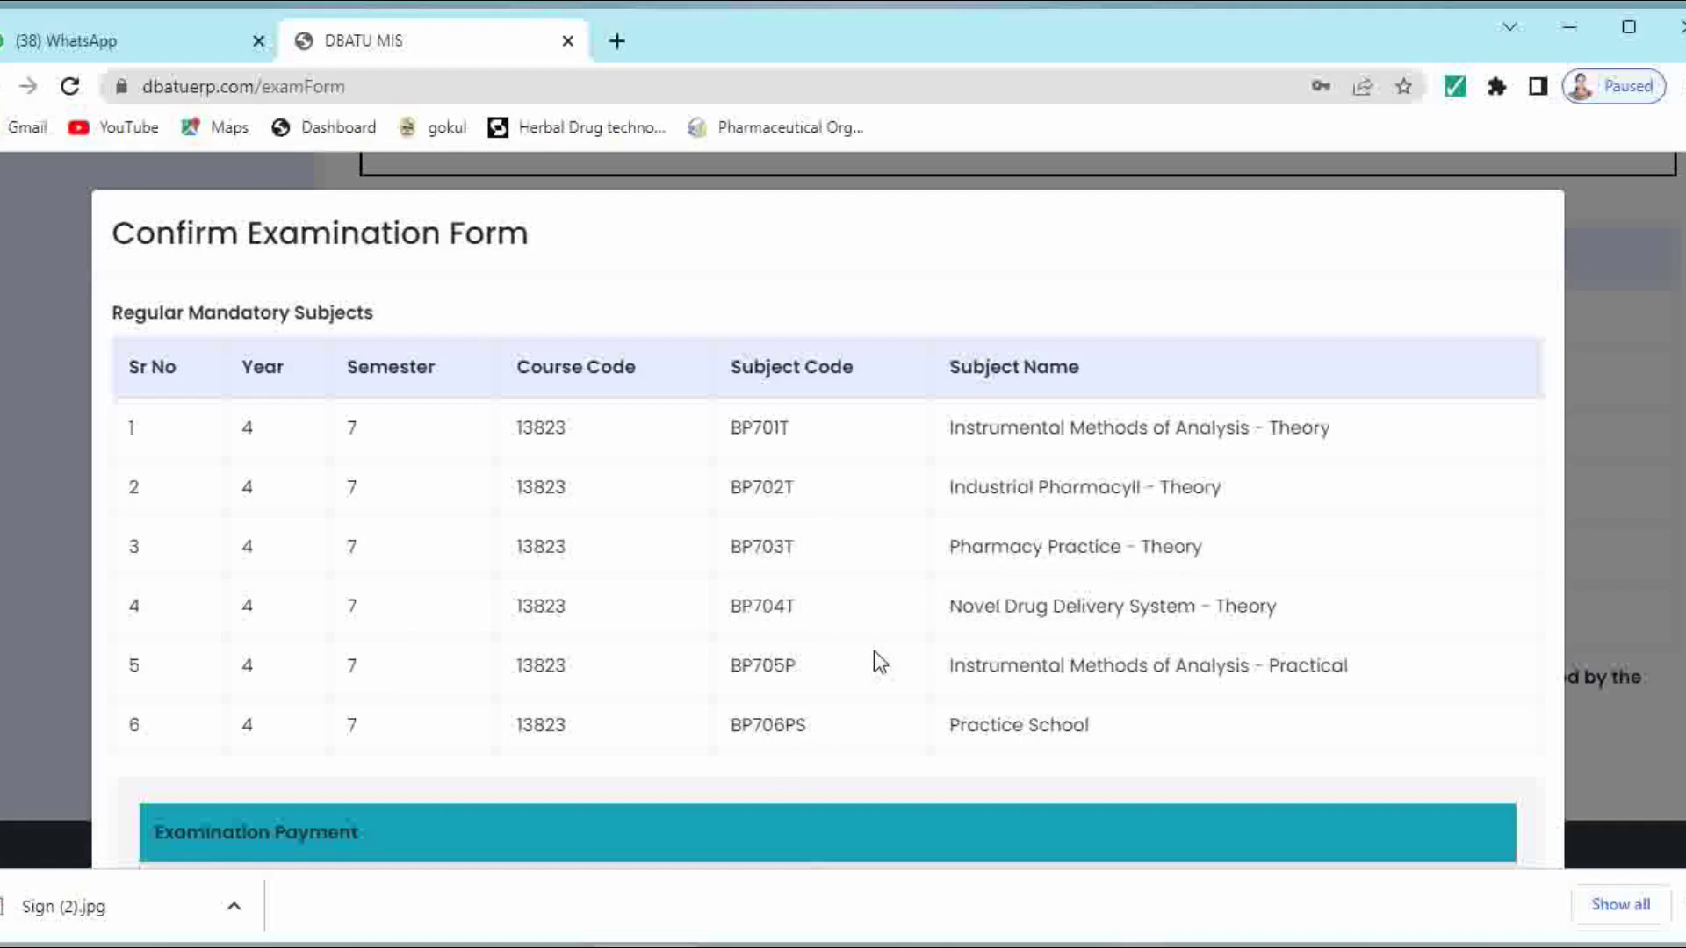
pyautogui.scroll(-4, 1132, 713)
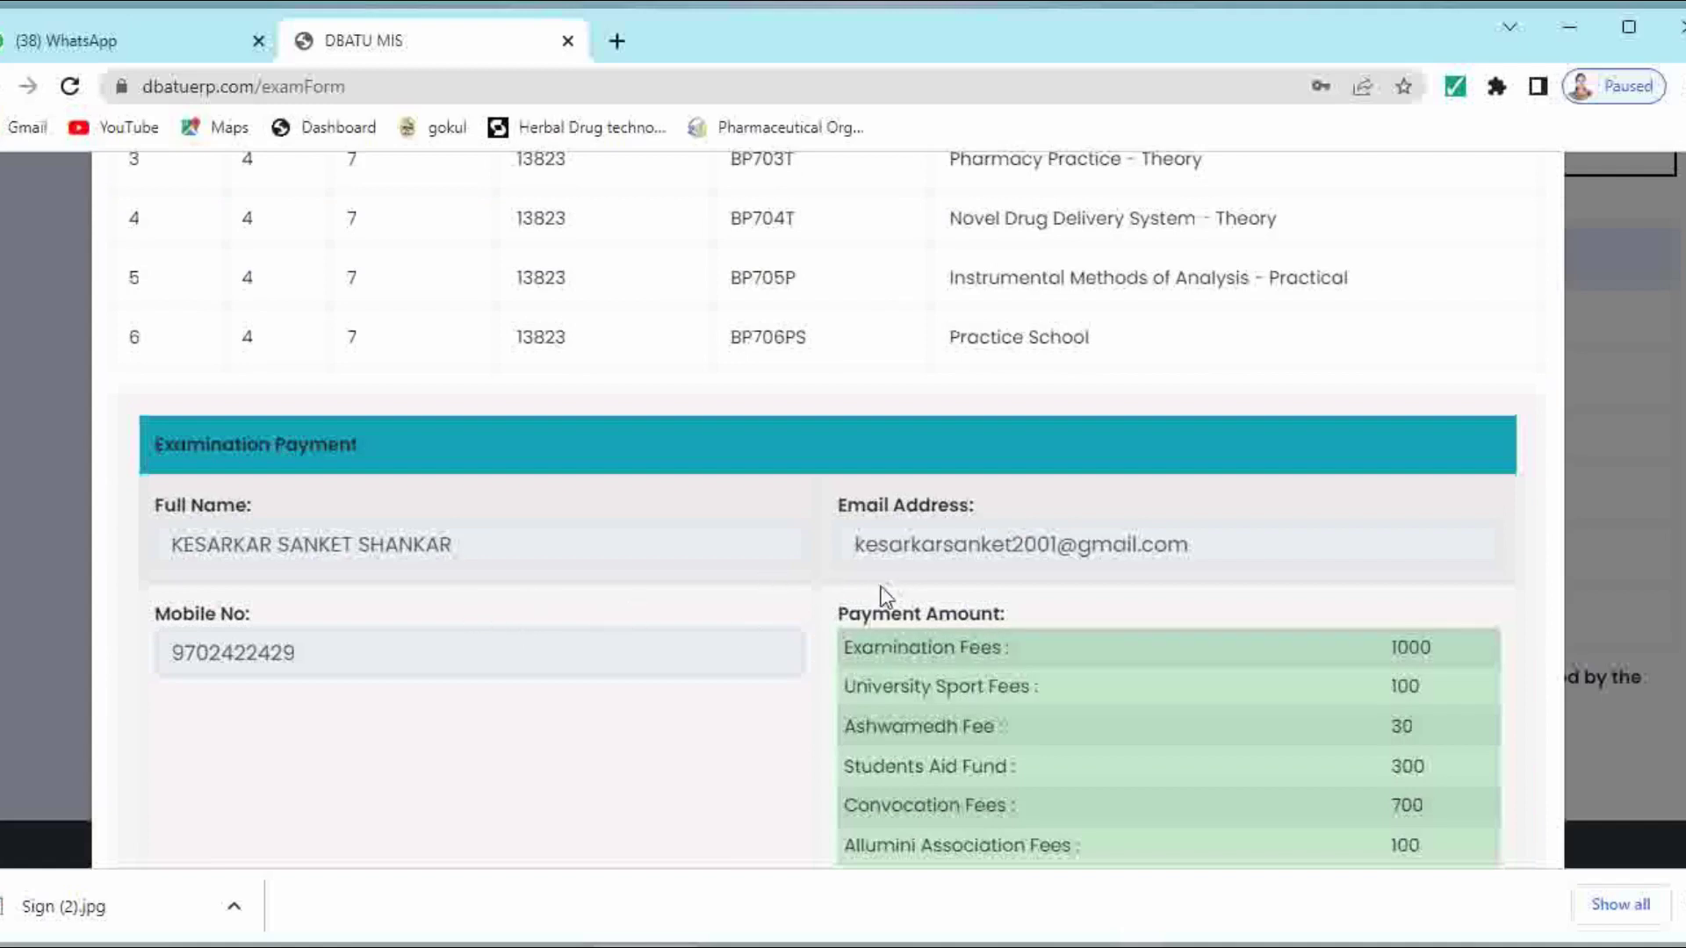
pyautogui.scroll(-4, 584, 663)
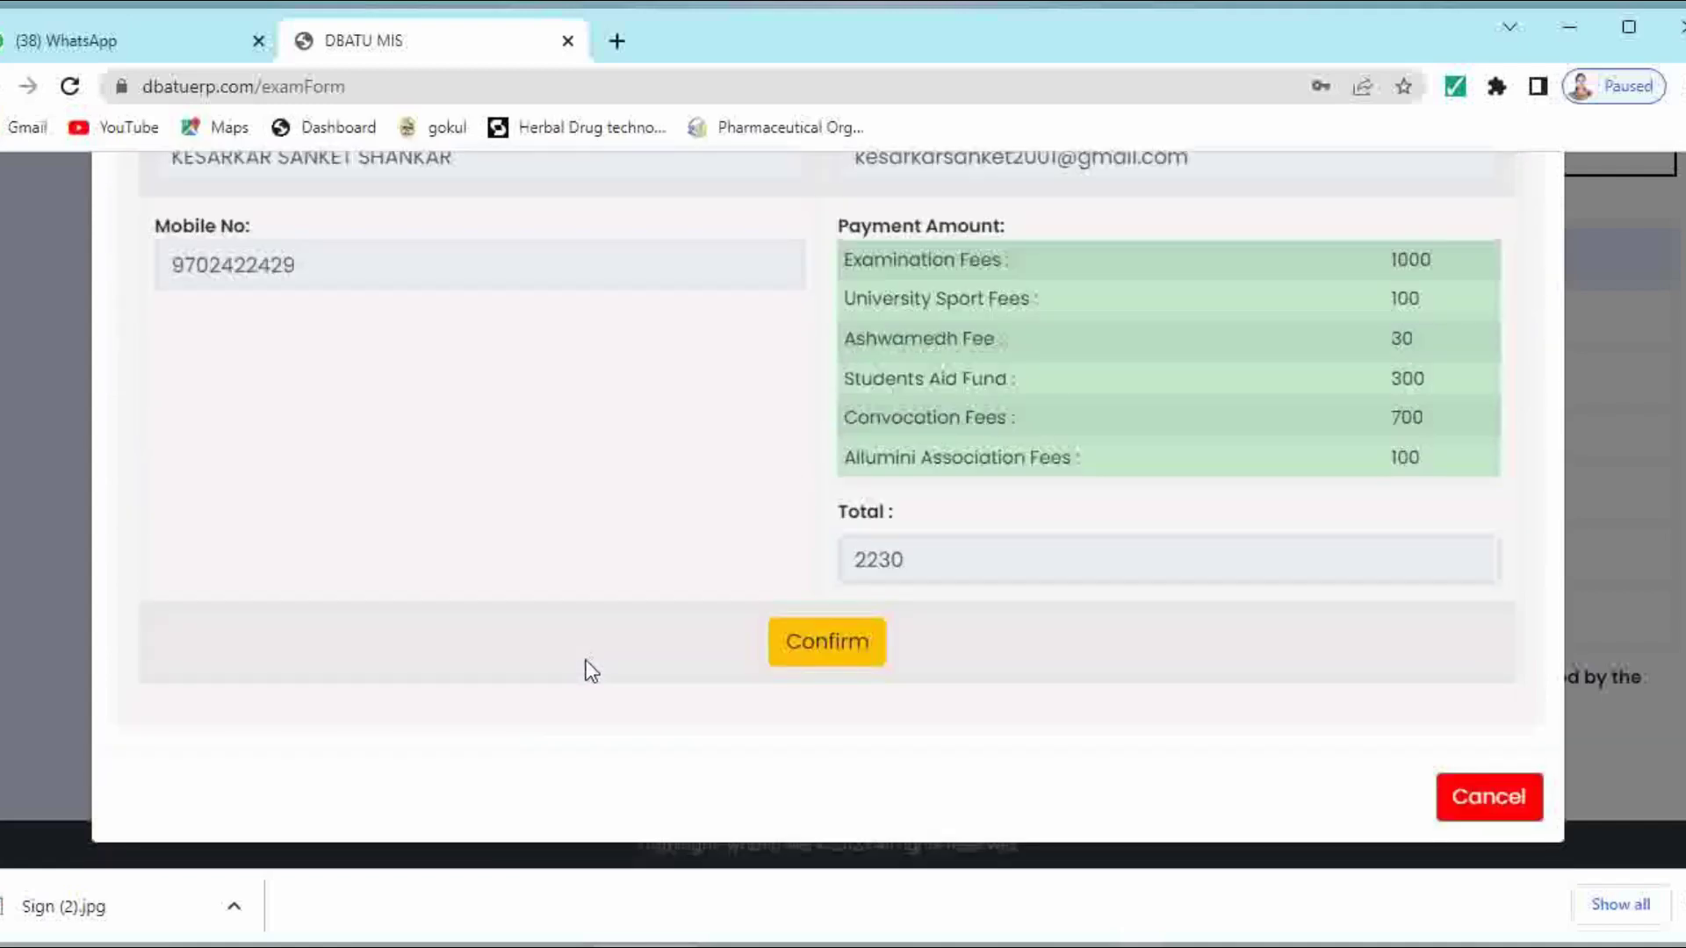
pyautogui.scroll(1, 590, 670)
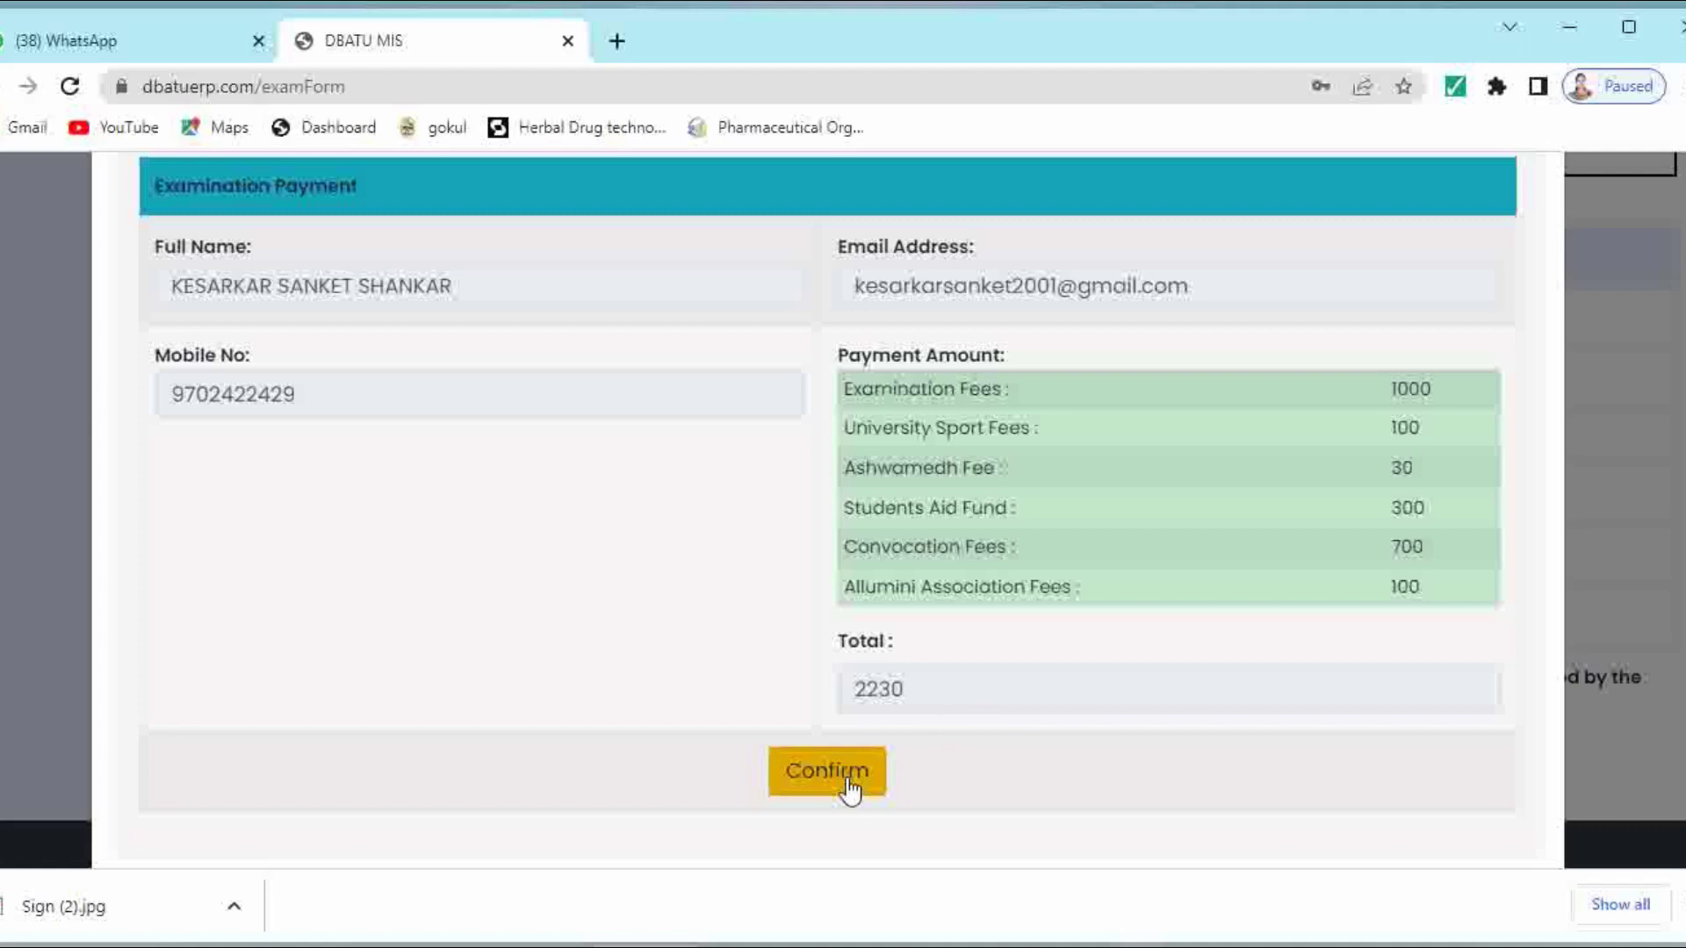
pyautogui.click(878, 767)
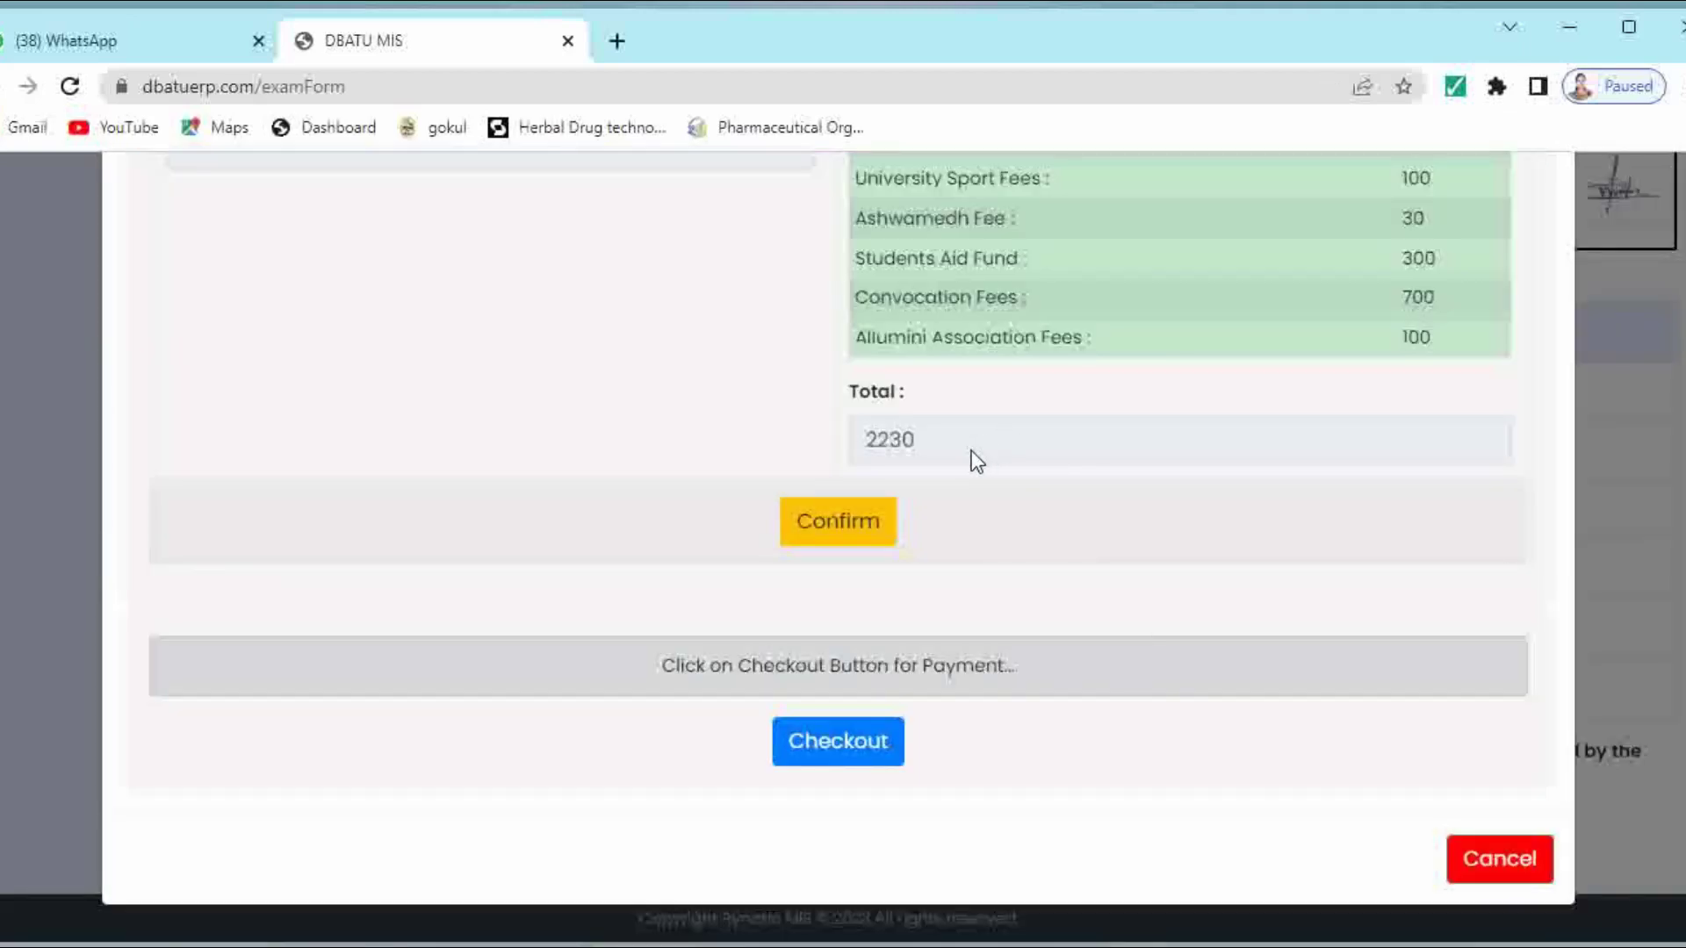
# Check the 2230 fee total and proceed to checkout for payment.
pyautogui.scroll(5, 901, 621)
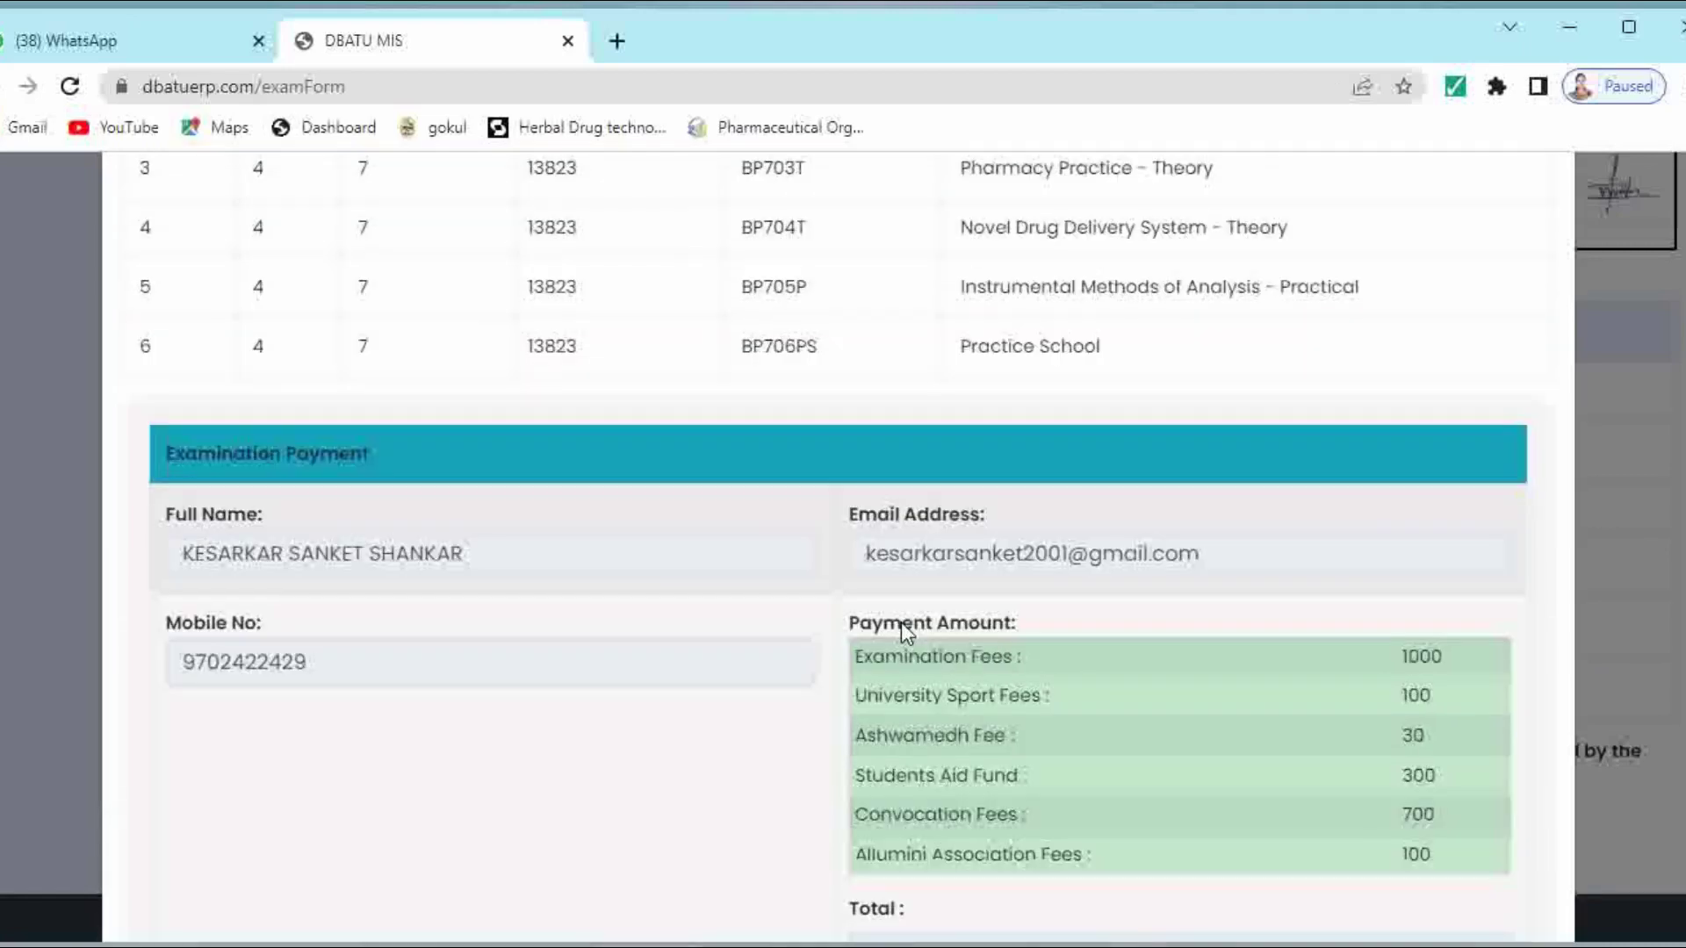
pyautogui.scroll(3, 905, 621)
pyautogui.scroll(-8, 904, 622)
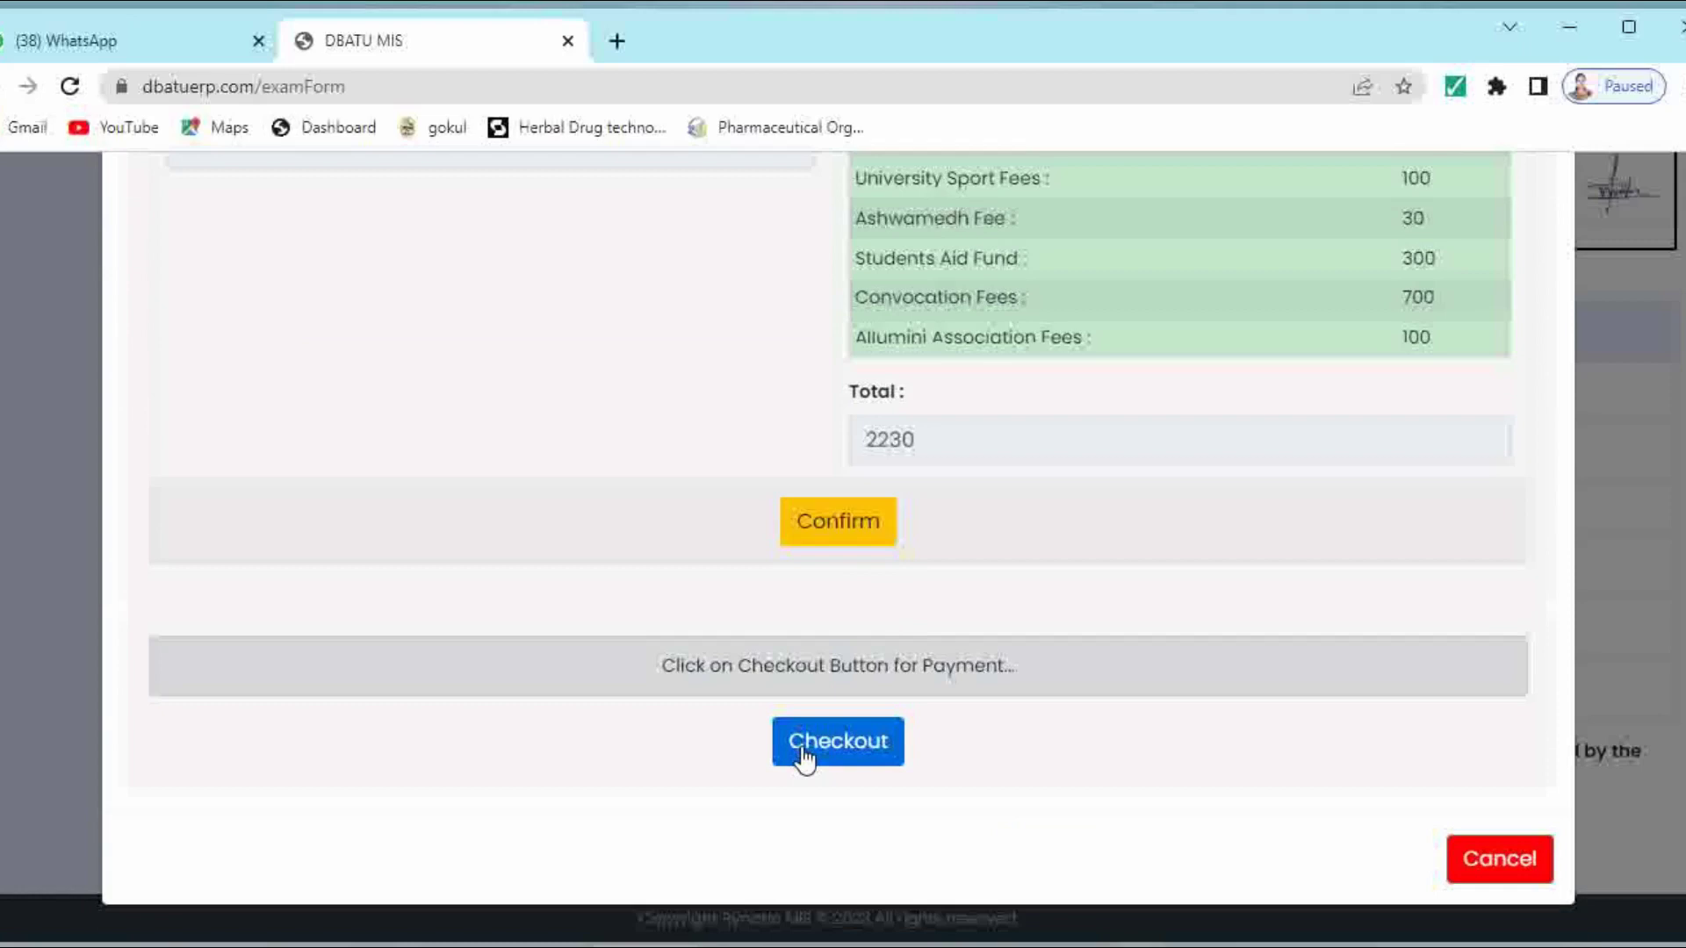
pyautogui.click(812, 760)
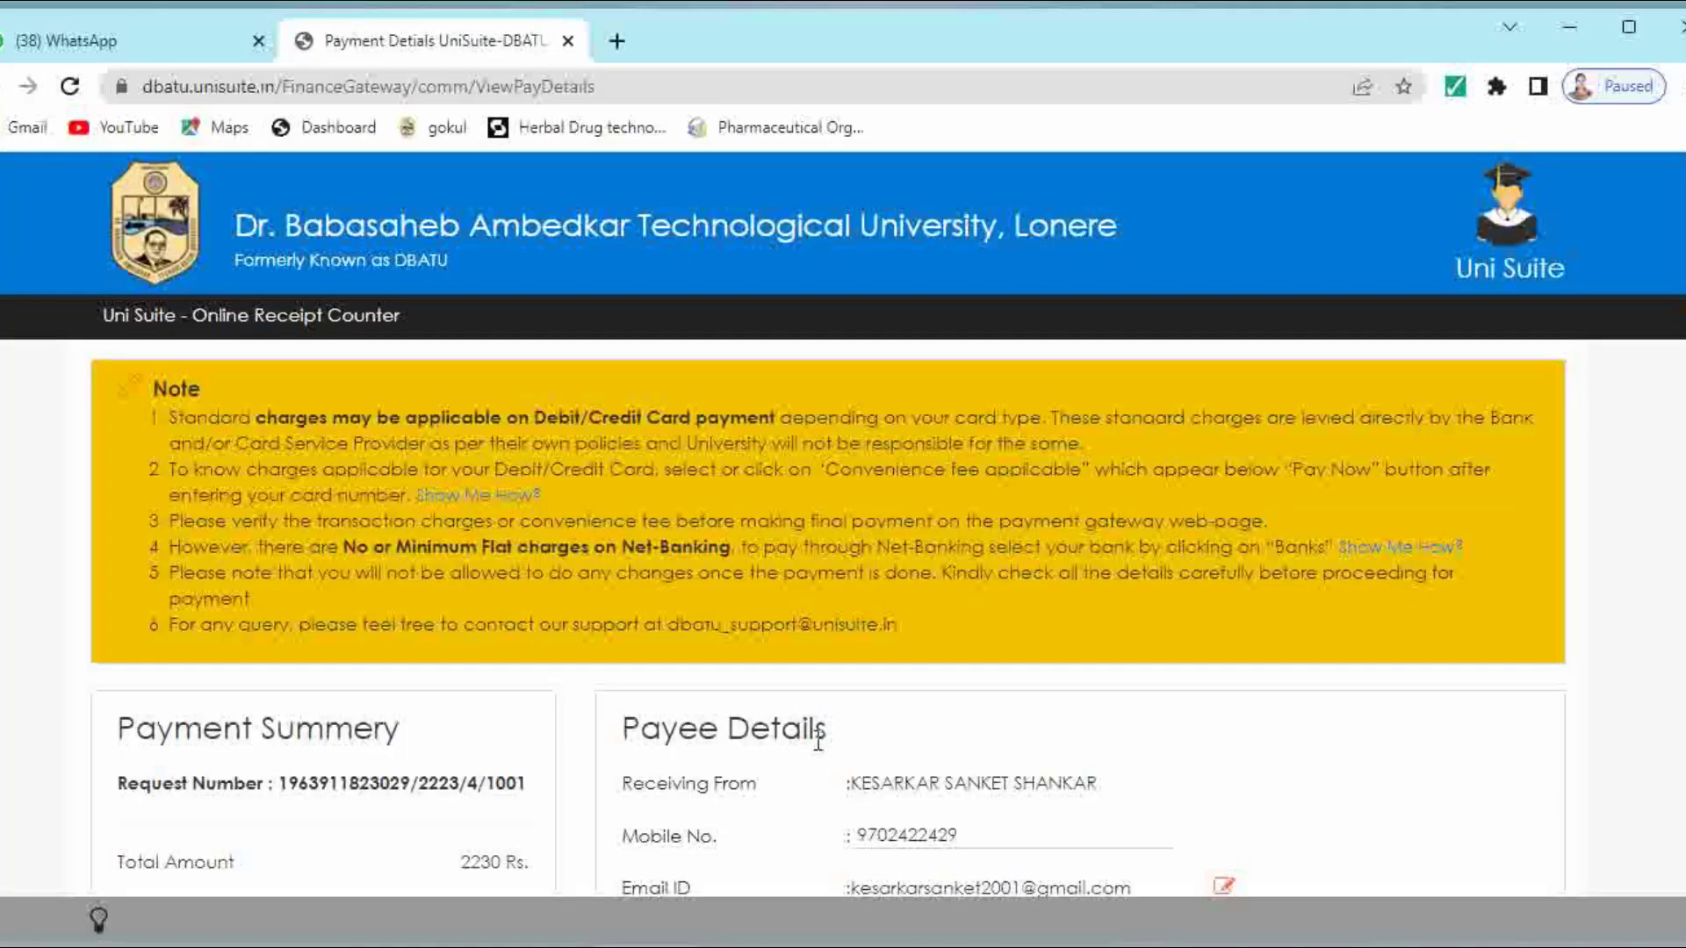
# Accept all terms and conditions, proceed with the 2230 Rs. payment, and agree to lock details.
pyautogui.scroll(-3, 815, 742)
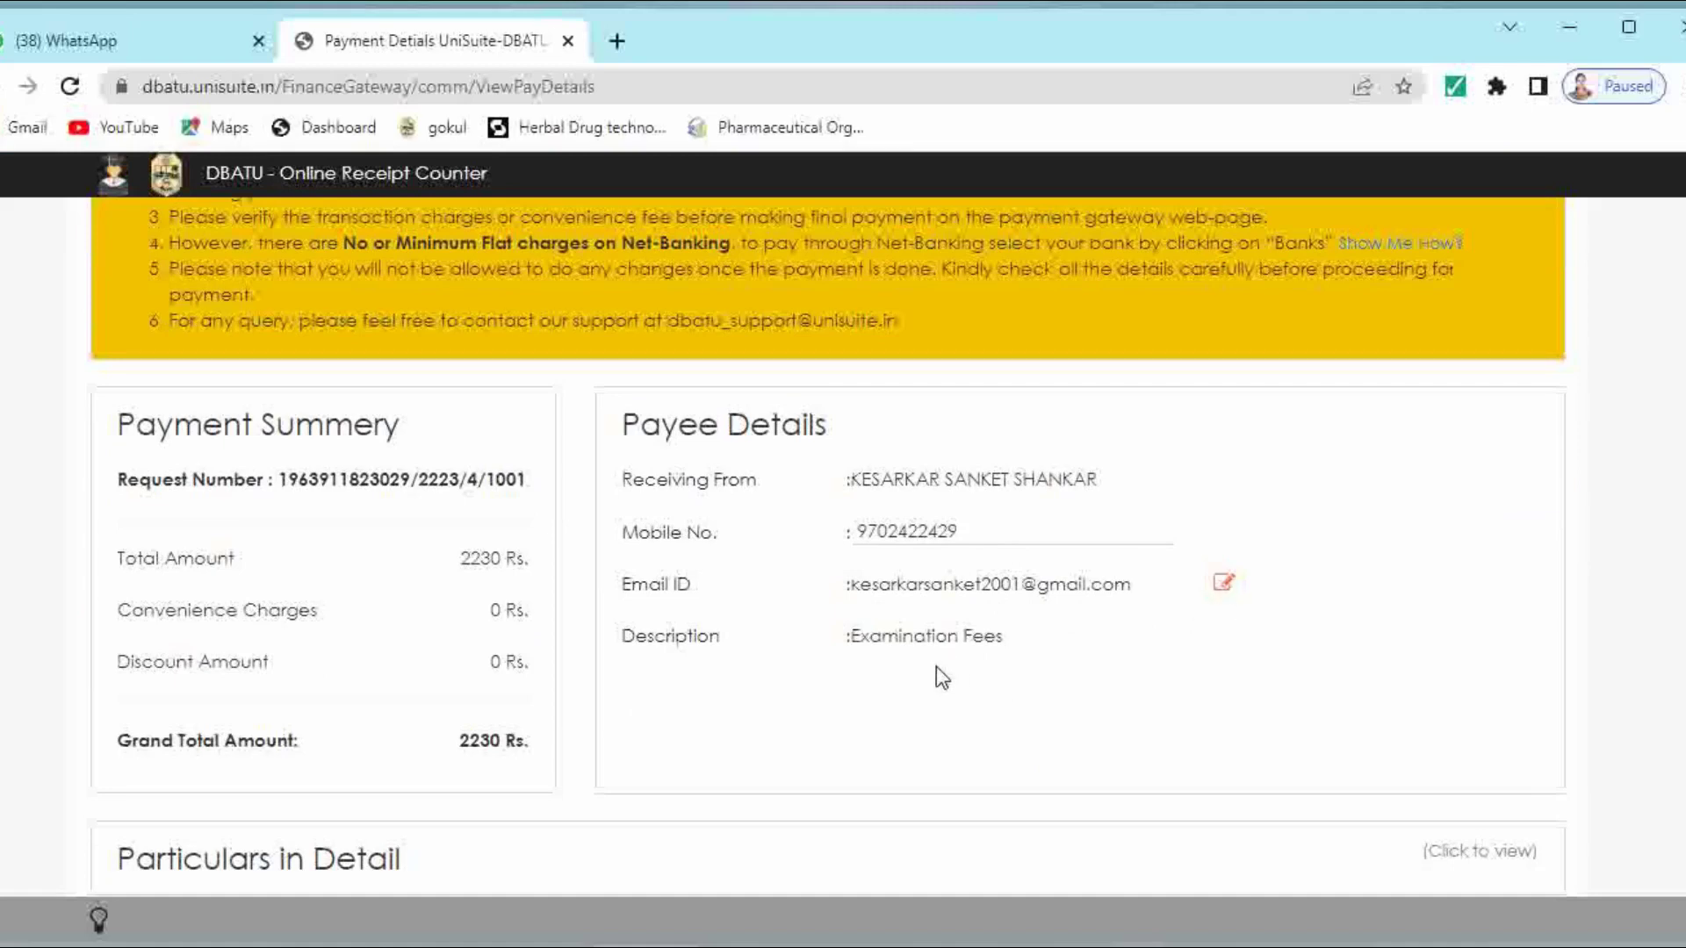
pyautogui.scroll(-1, 937, 669)
pyautogui.scroll(-4, 941, 678)
pyautogui.scroll(-3, 940, 666)
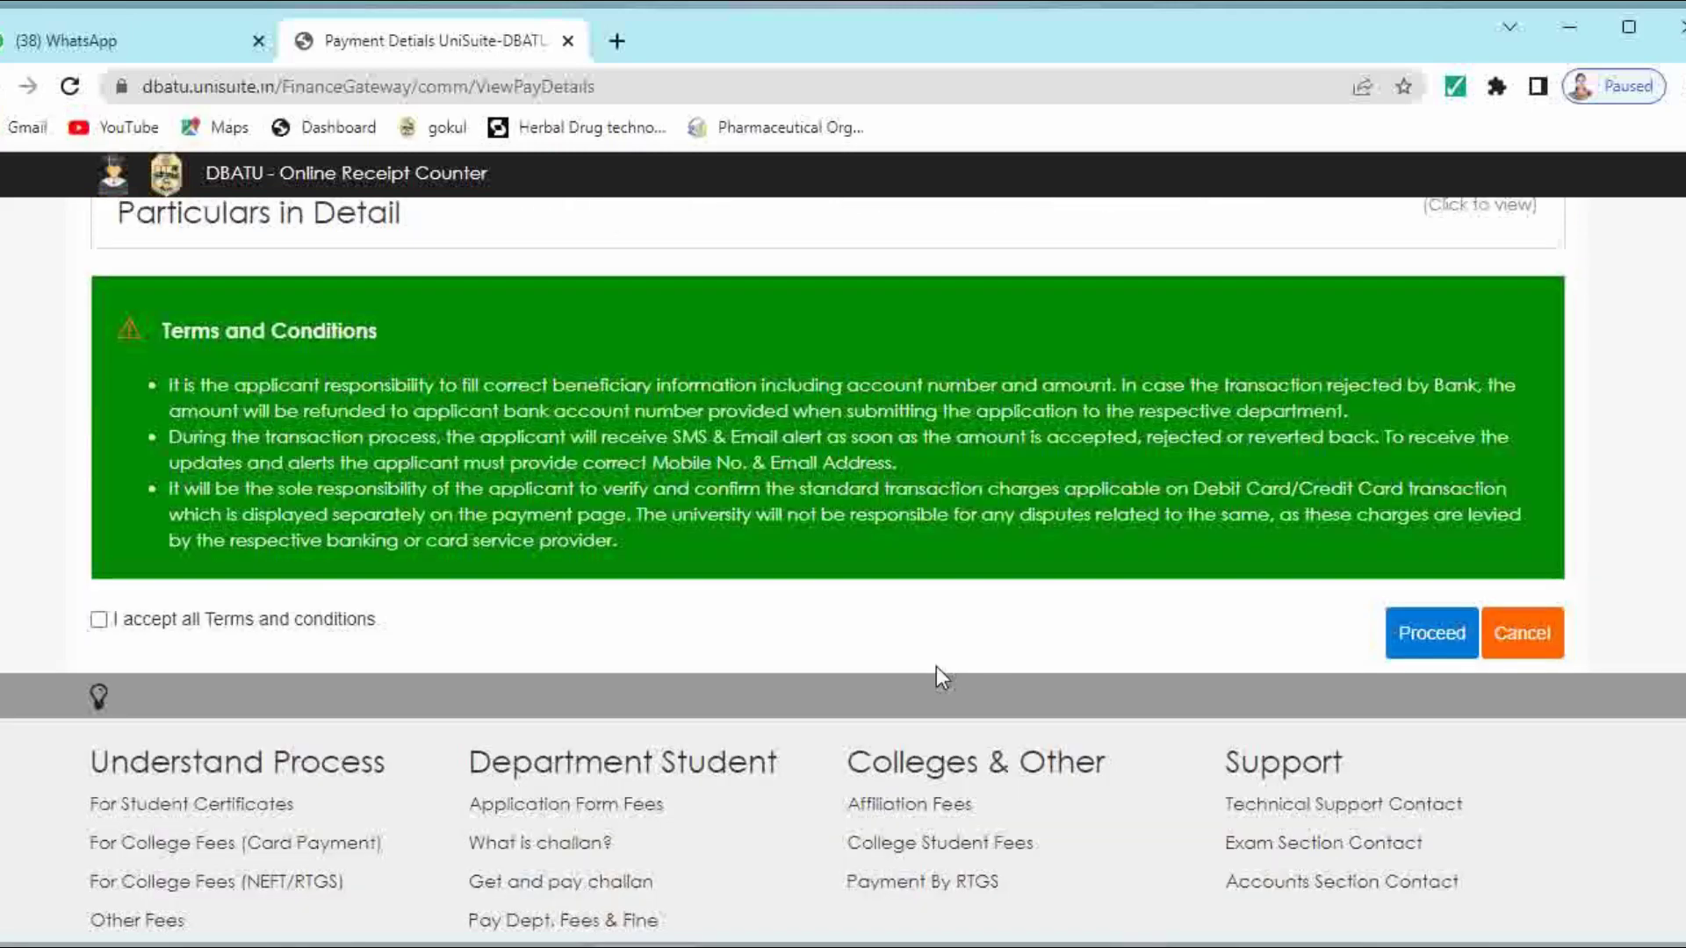
pyautogui.click(101, 620)
pyautogui.click(1440, 651)
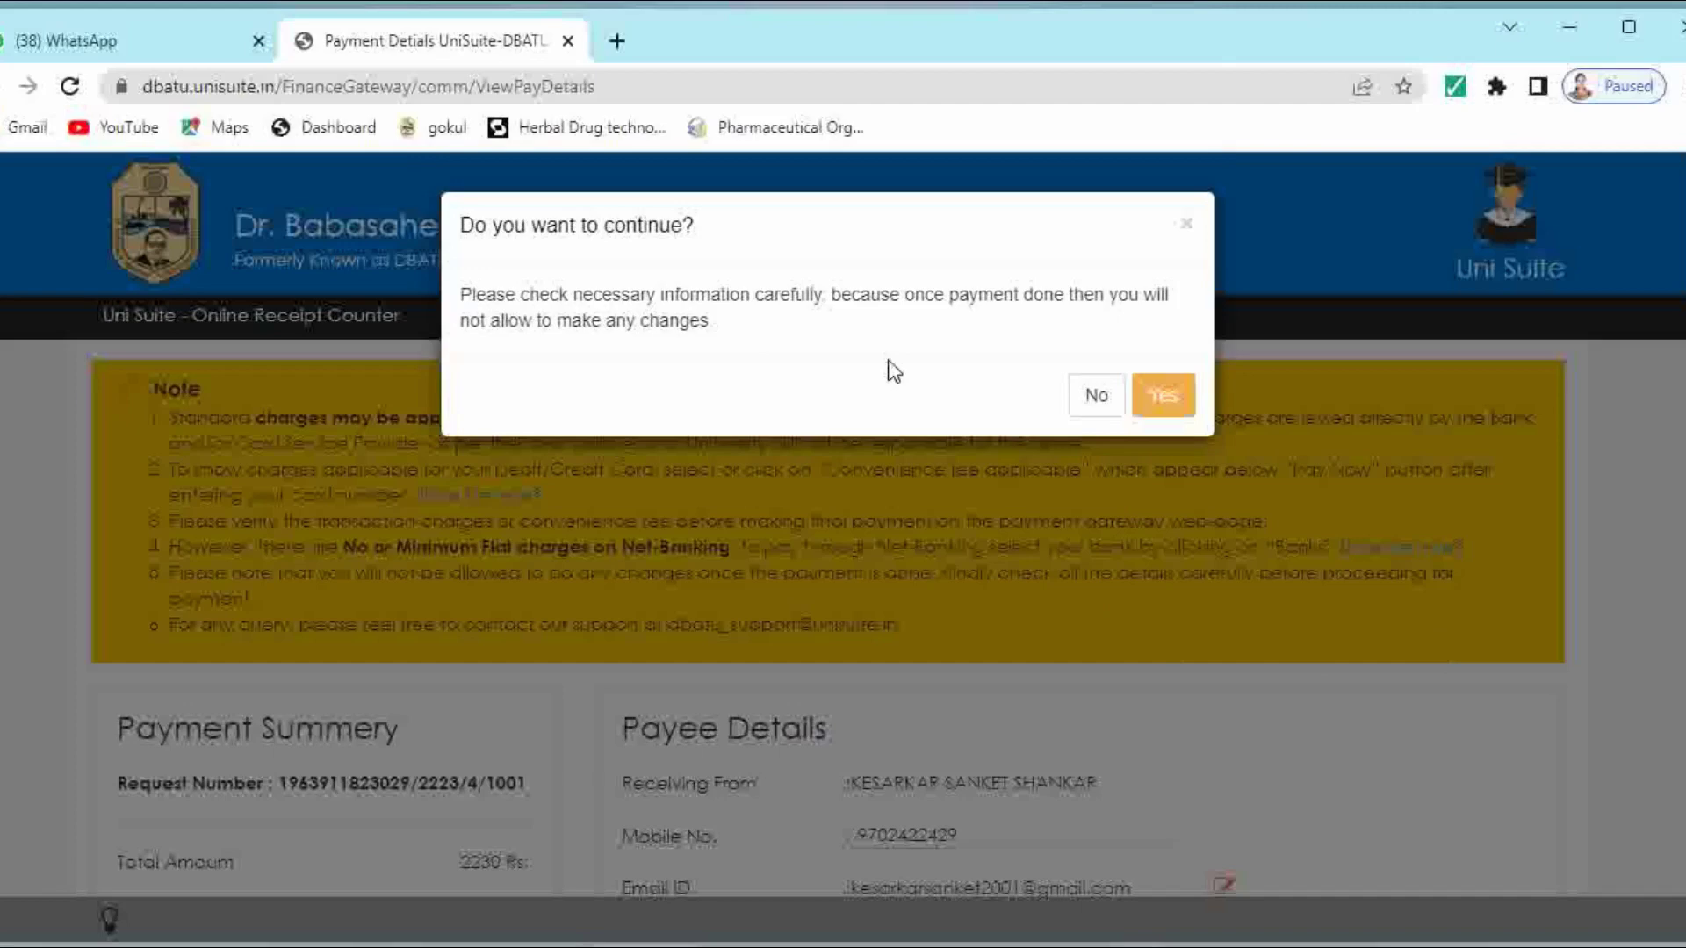
pyautogui.click(1157, 395)
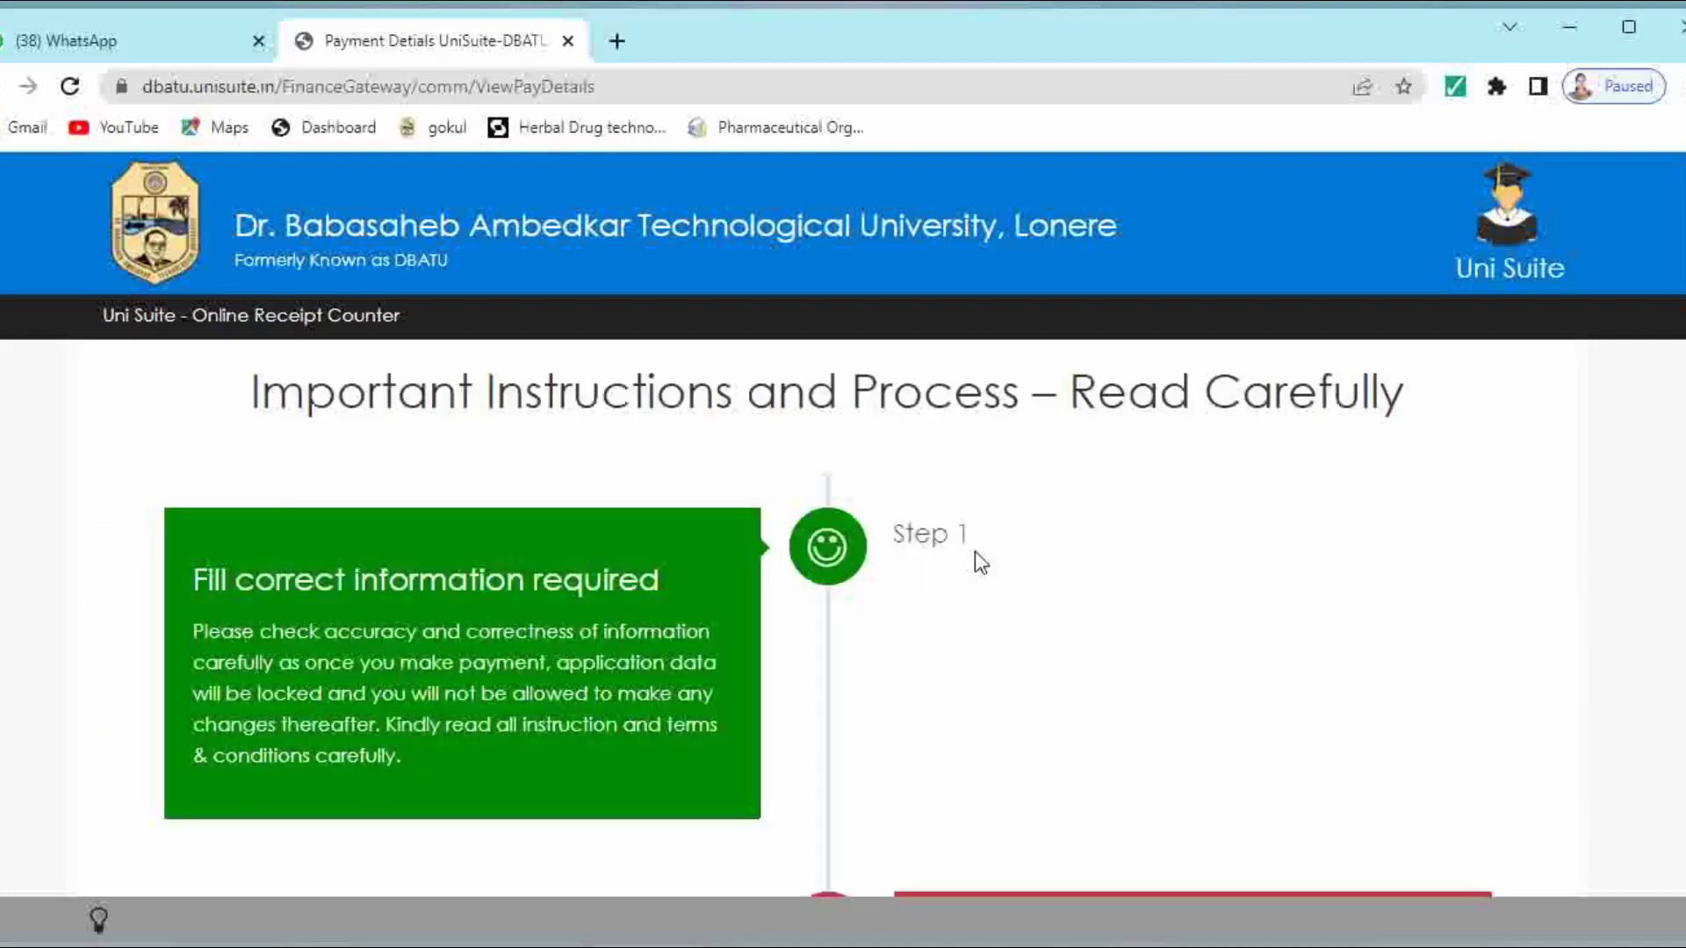
# Mark the payment instructions Read & Understood to reach the PayU page.
pyautogui.scroll(-10, 975, 550)
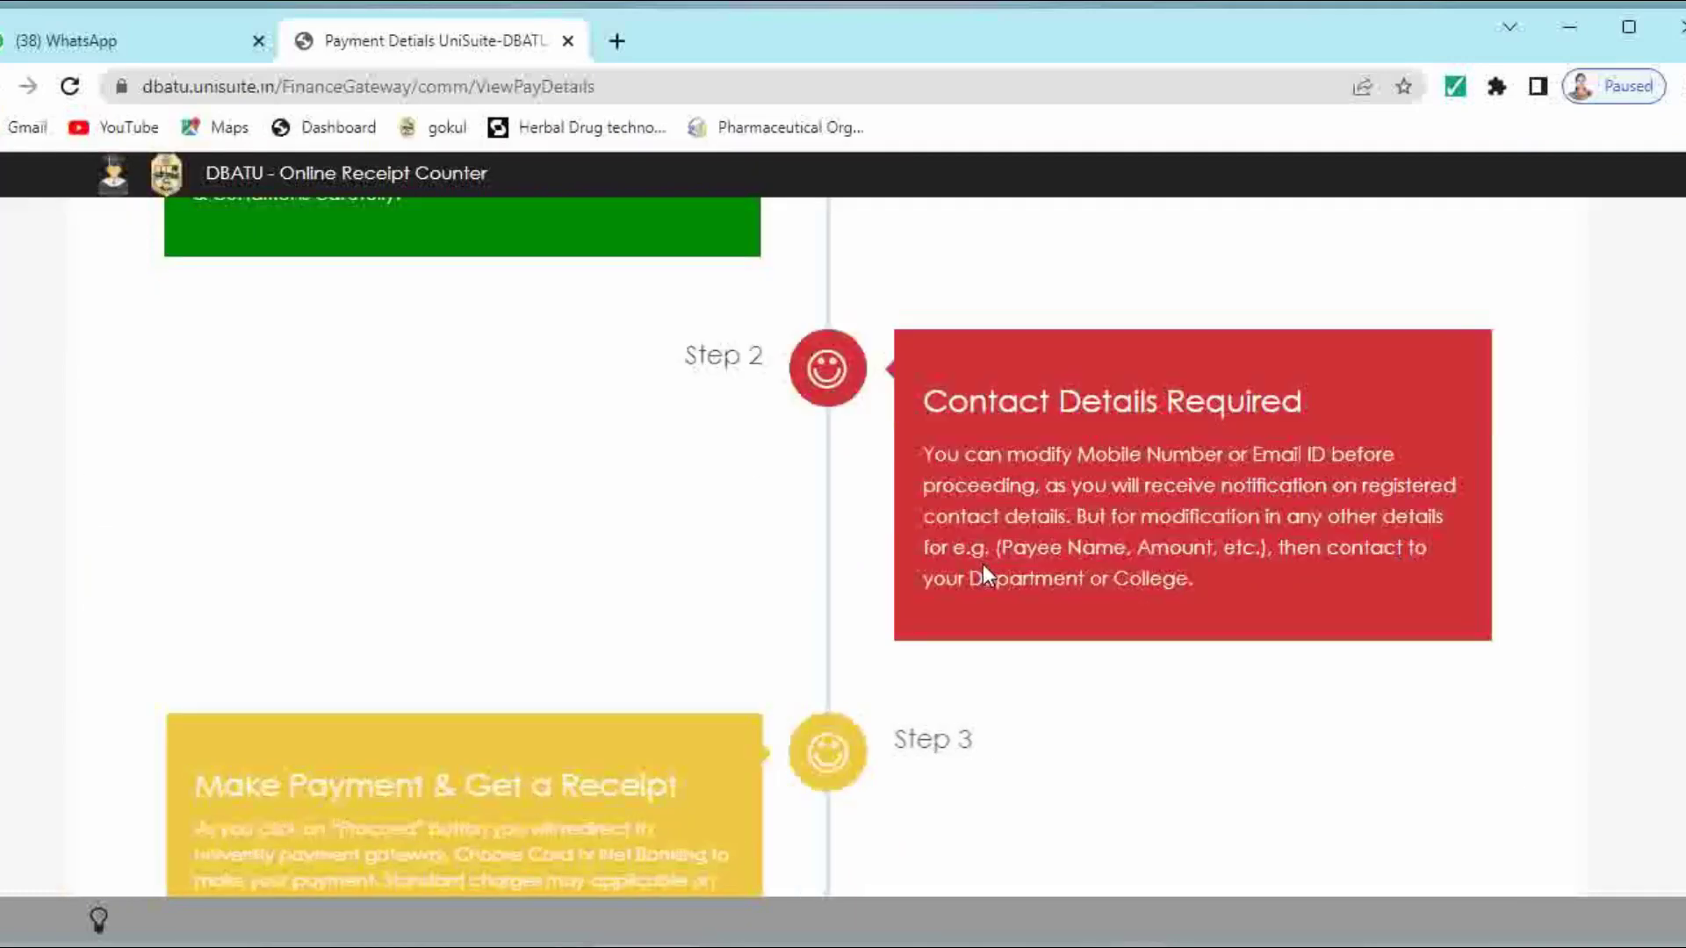
pyautogui.scroll(-5, 978, 602)
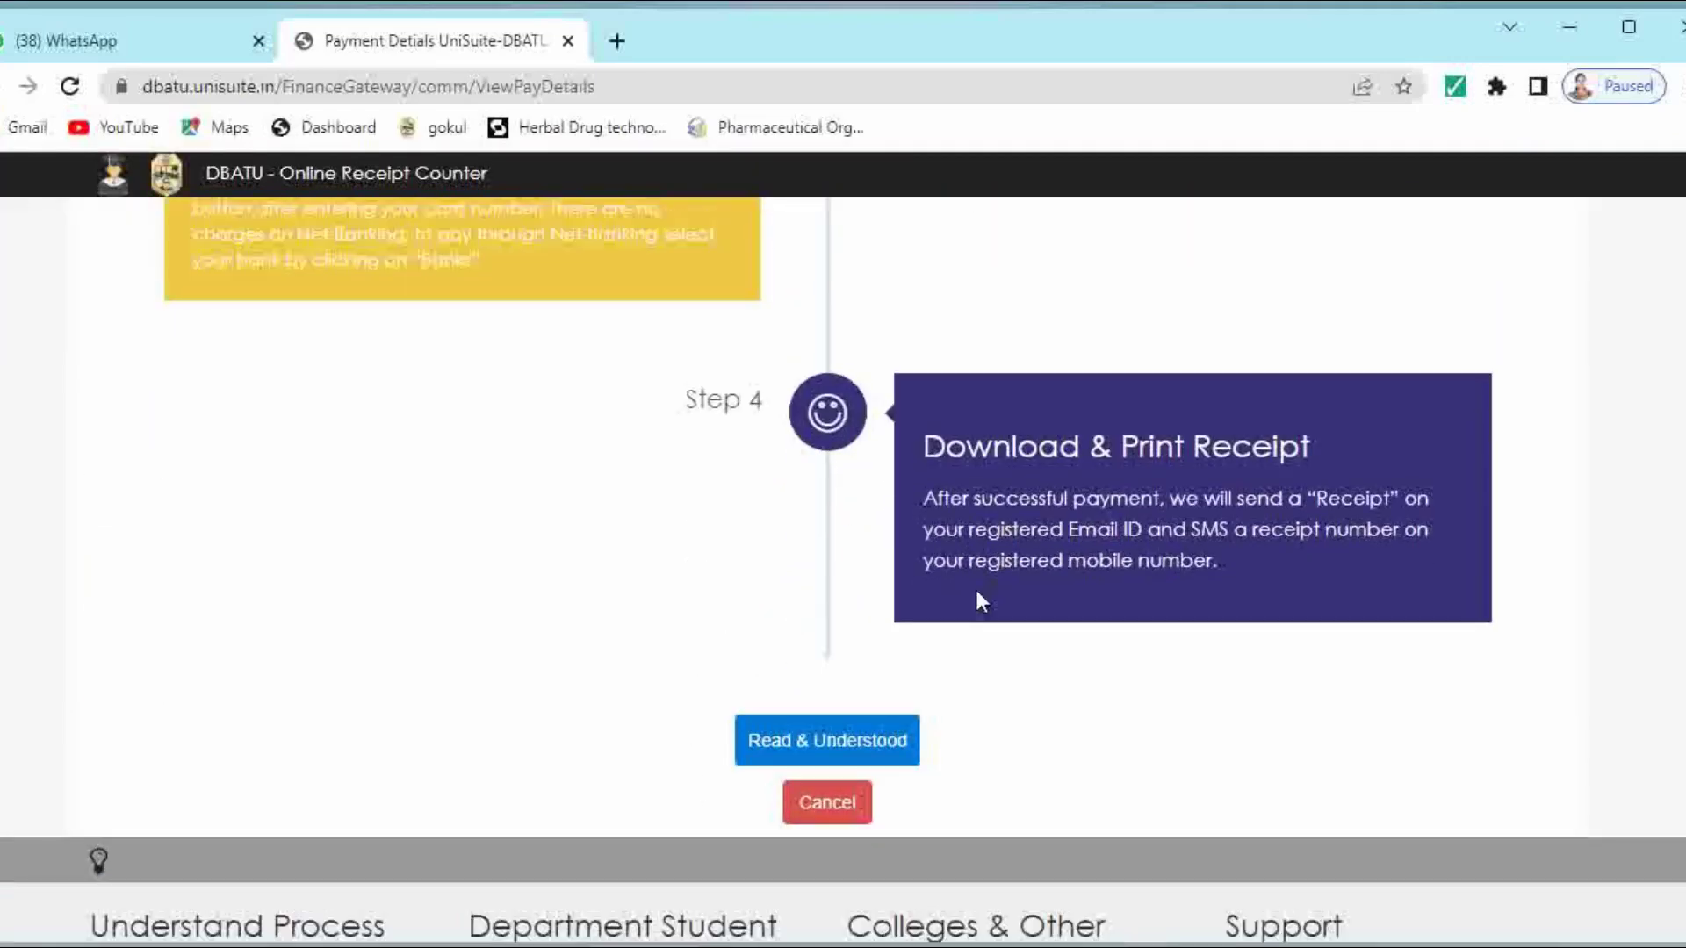
pyautogui.click(792, 769)
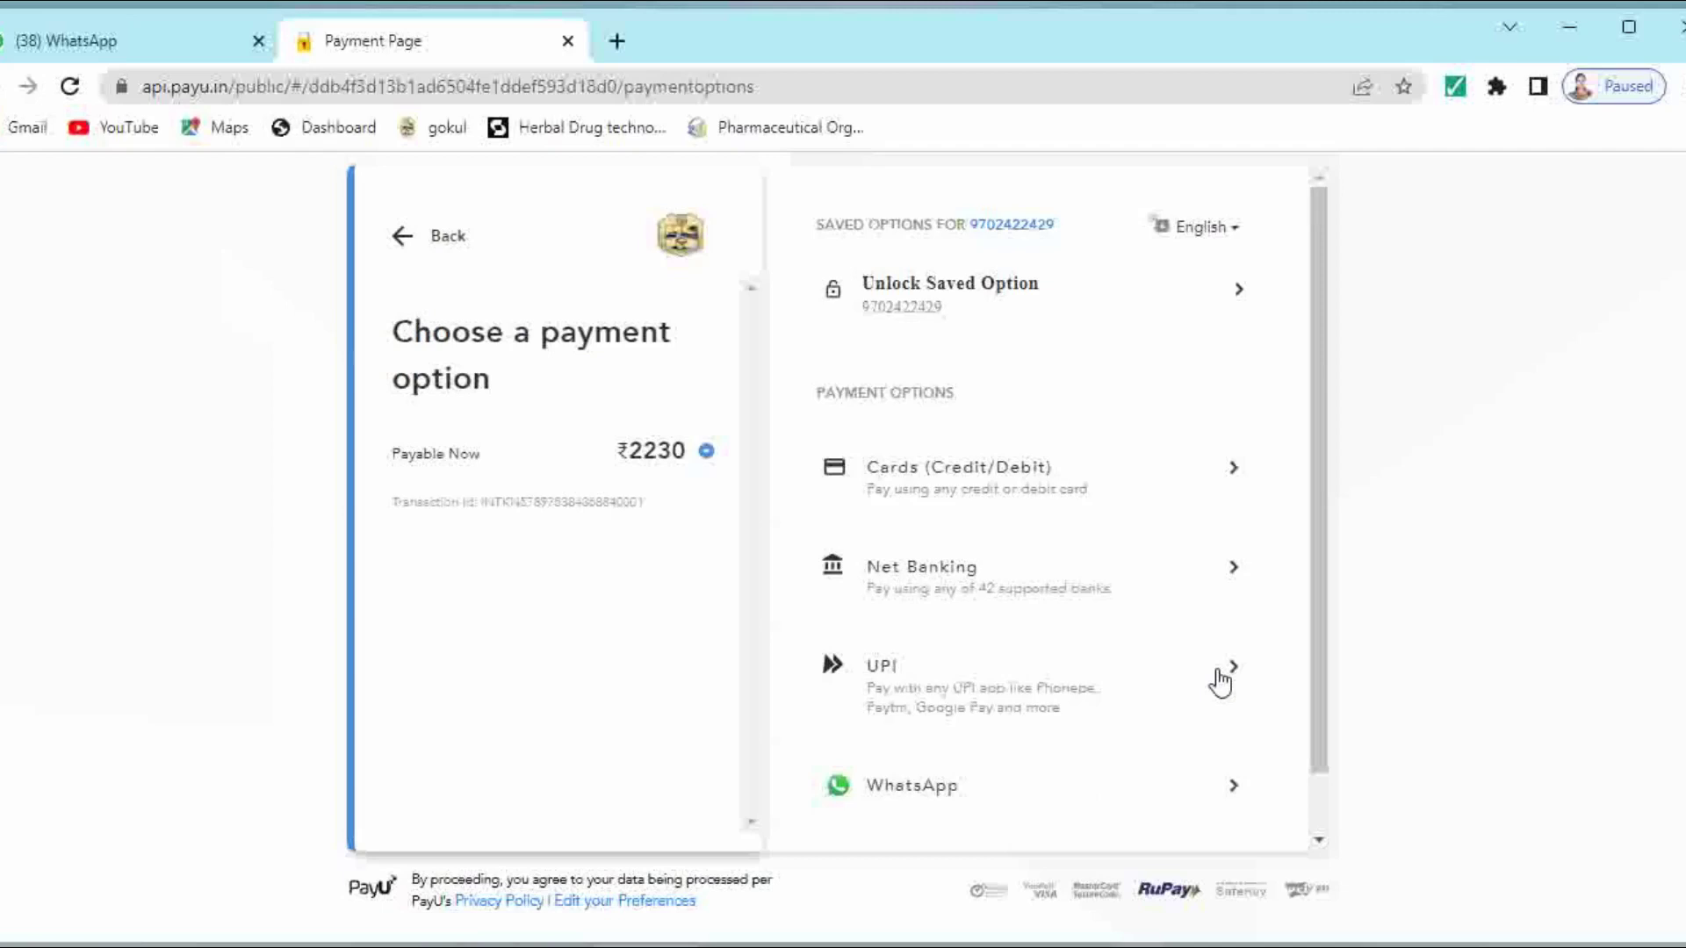
# Try UPI with PhonePe and Google Pay, then return to the payment options list.
pyautogui.click(1220, 681)
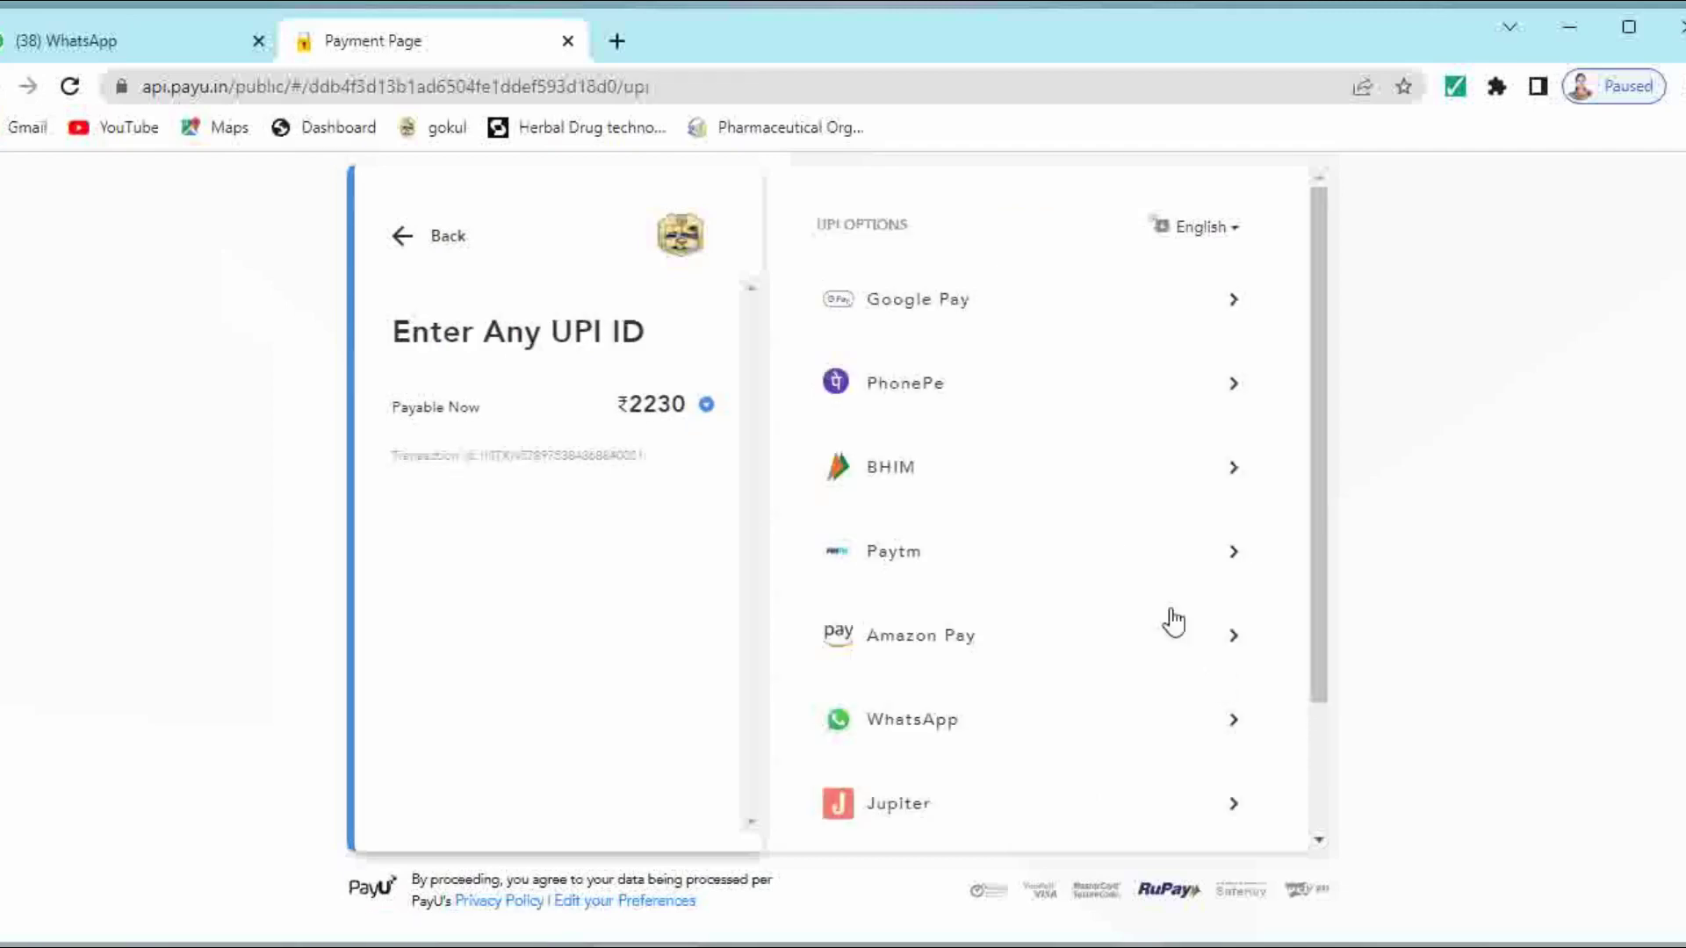
pyautogui.click(982, 403)
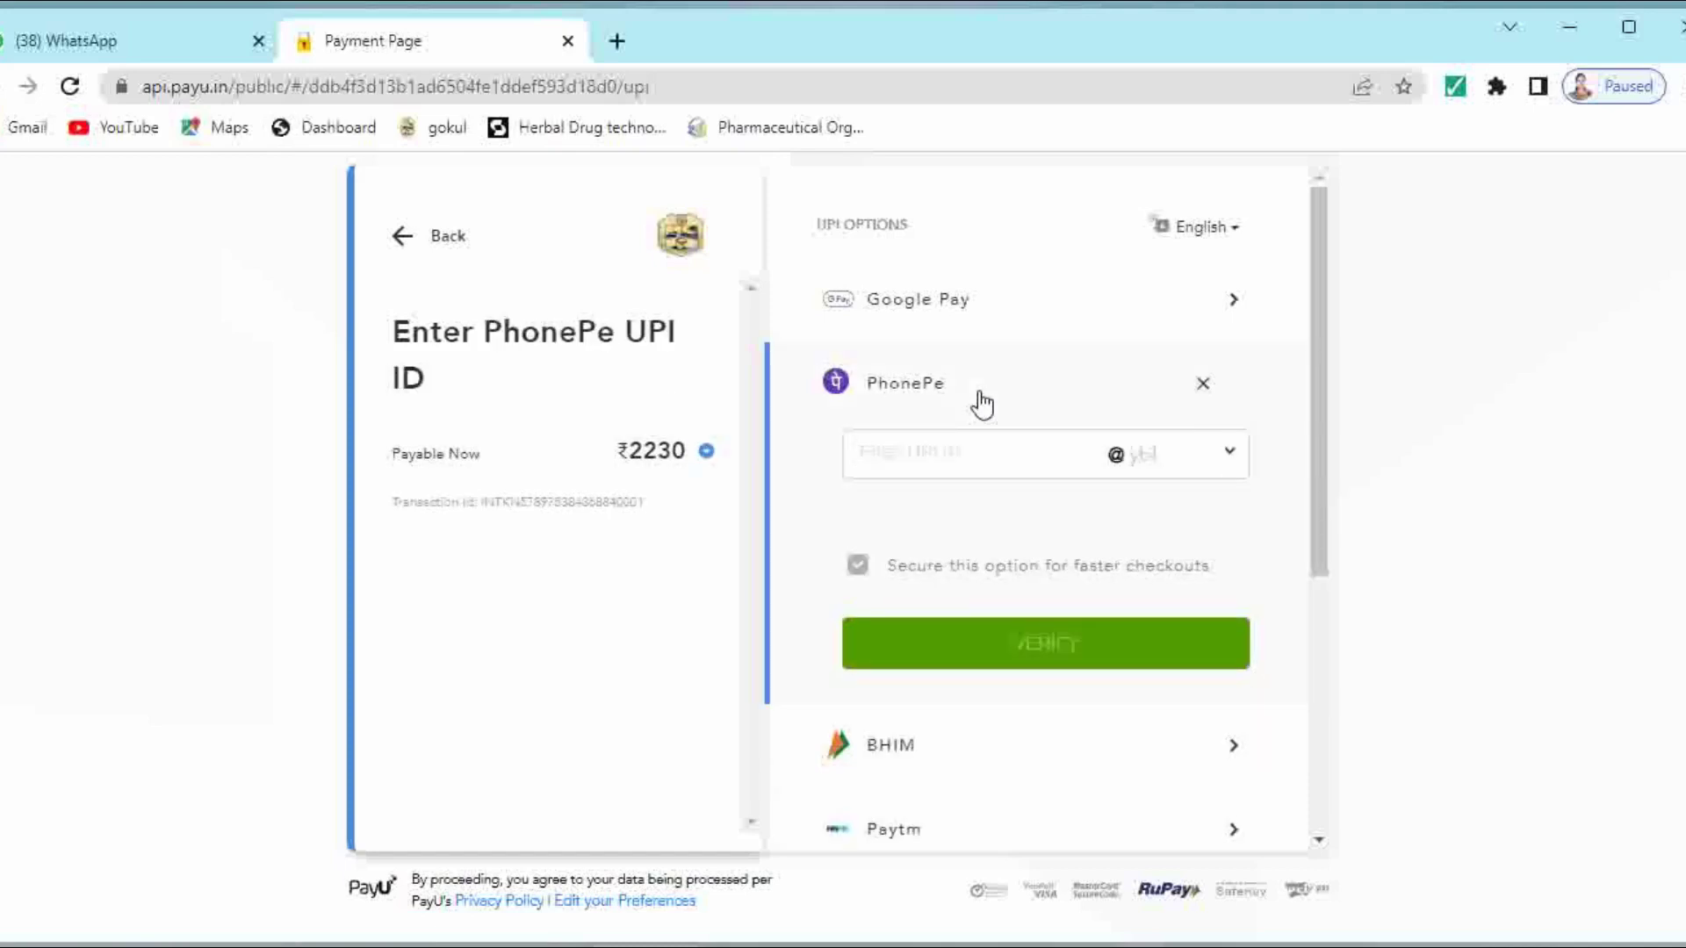
pyautogui.click(983, 311)
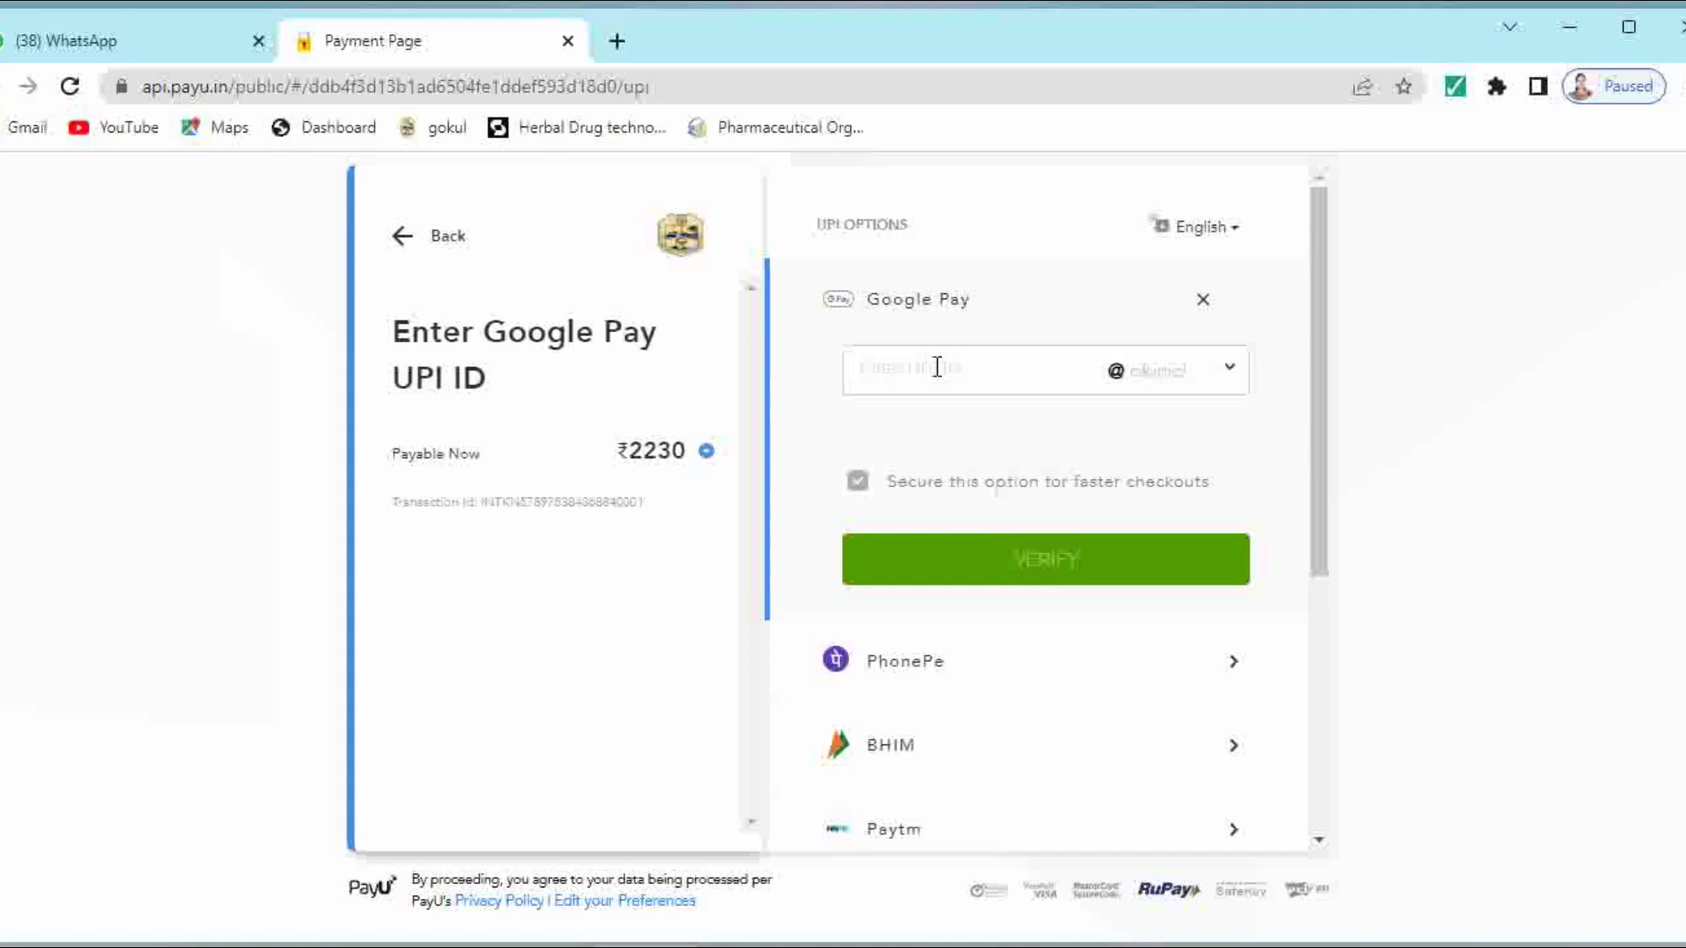
pyautogui.click(402, 246)
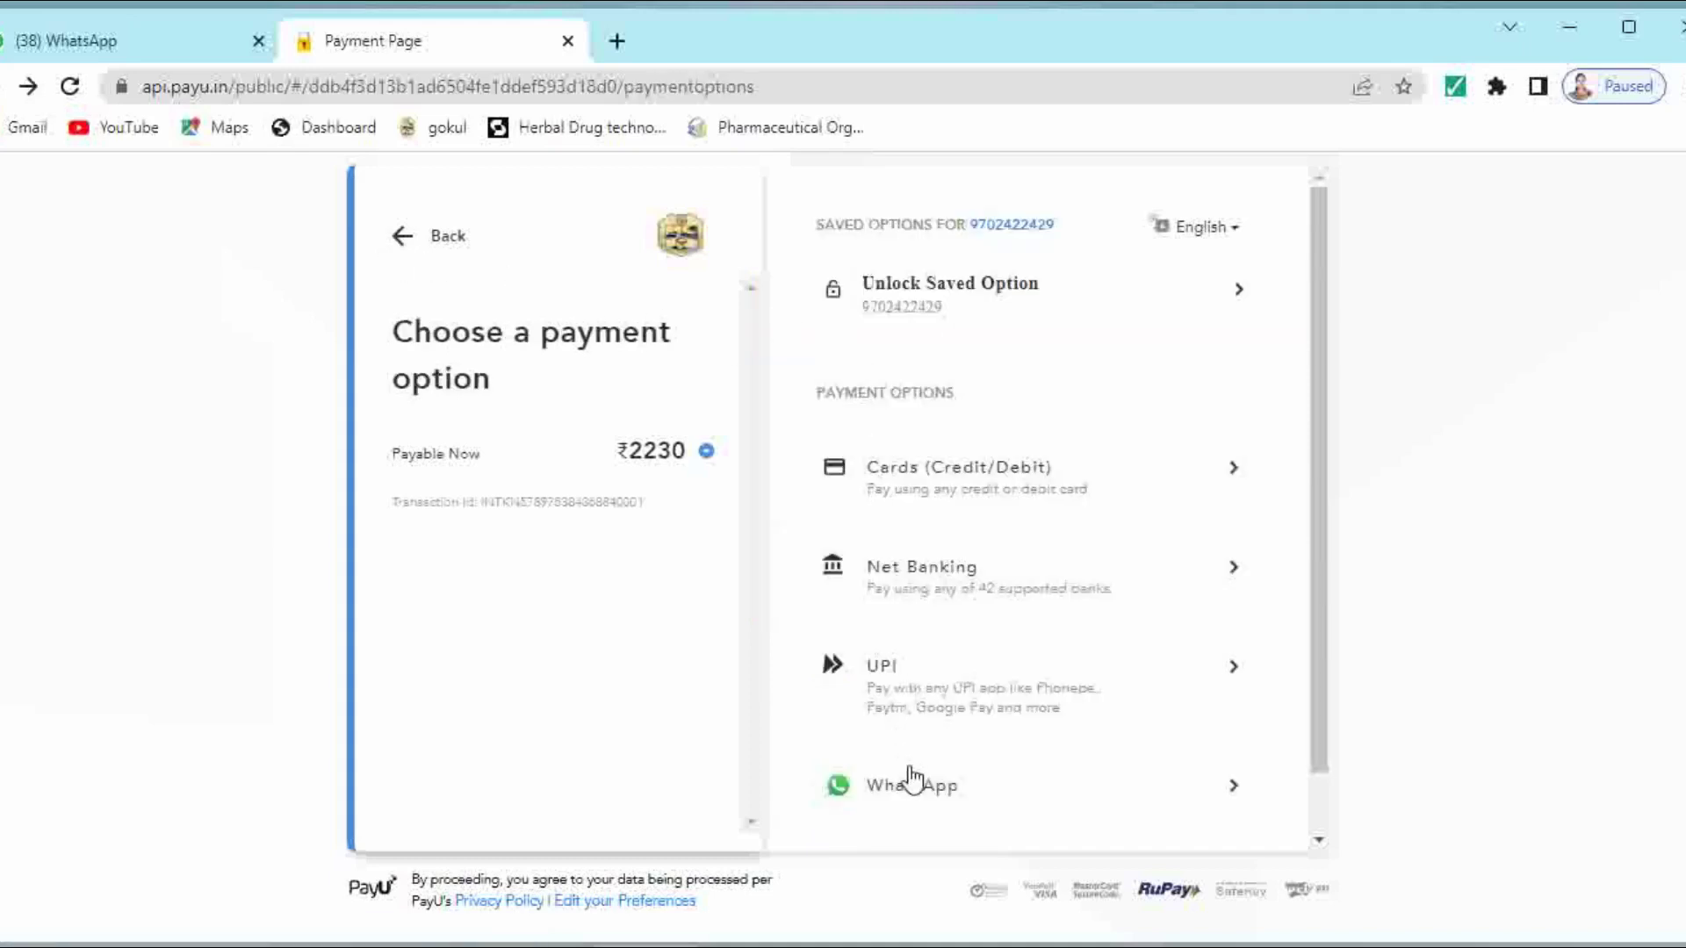
# Pay by card: enter the card details, continue without saving the card, and decline Chrome's save prompt.
pyautogui.click(973, 496)
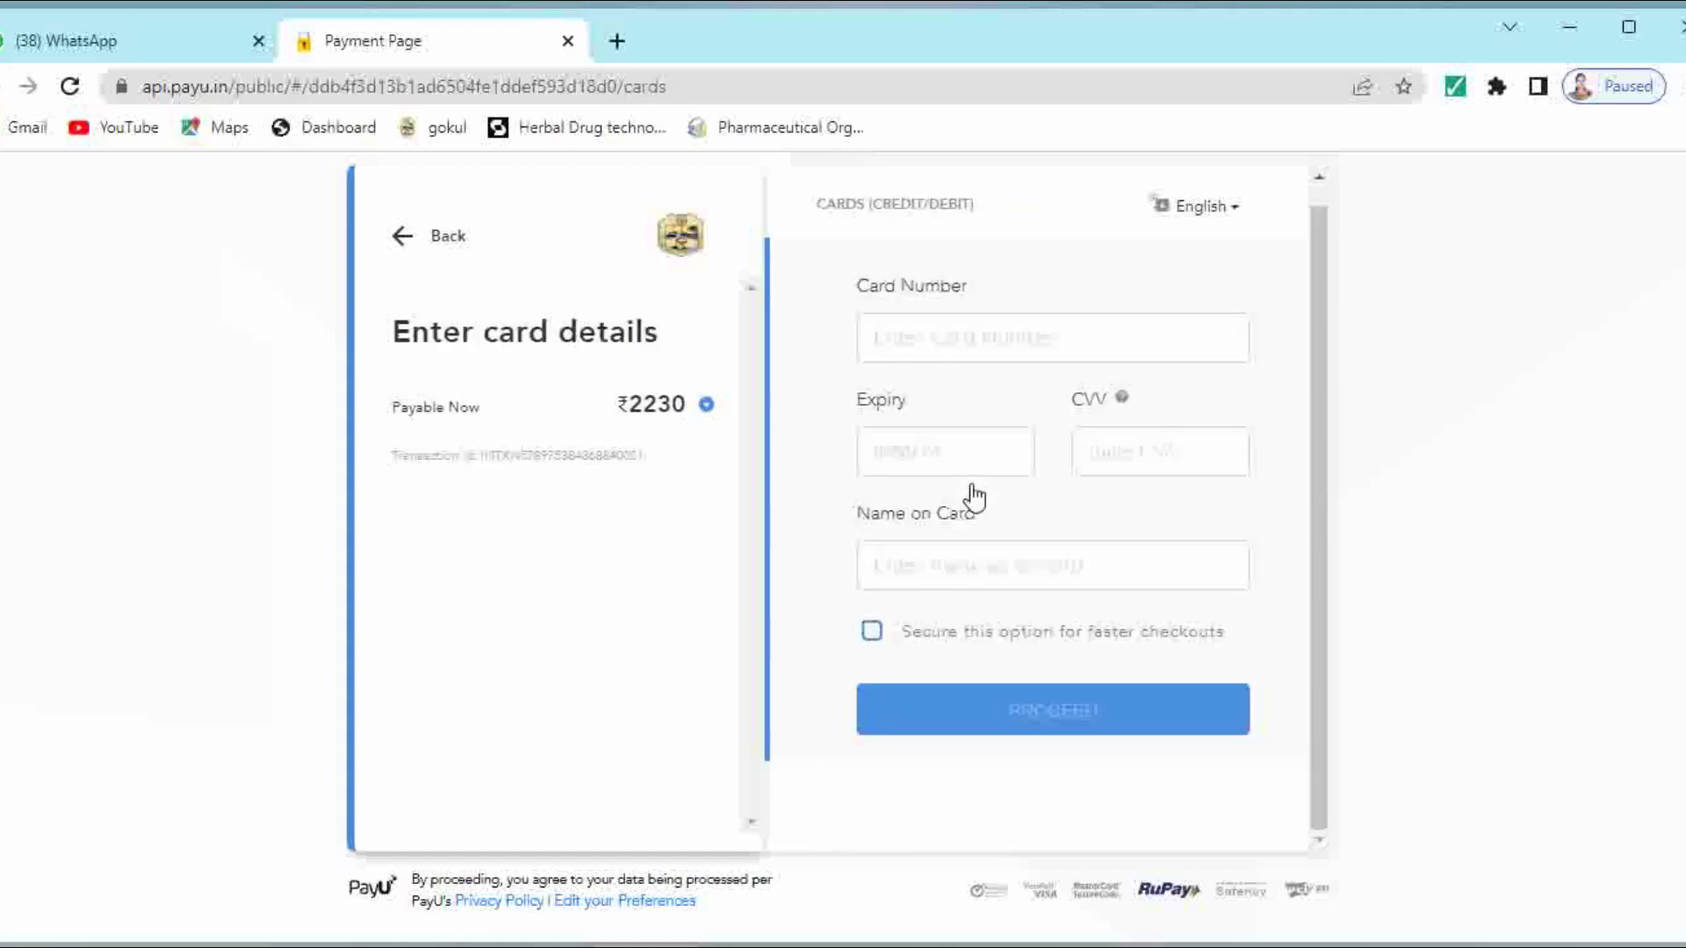
pyautogui.click(972, 330)
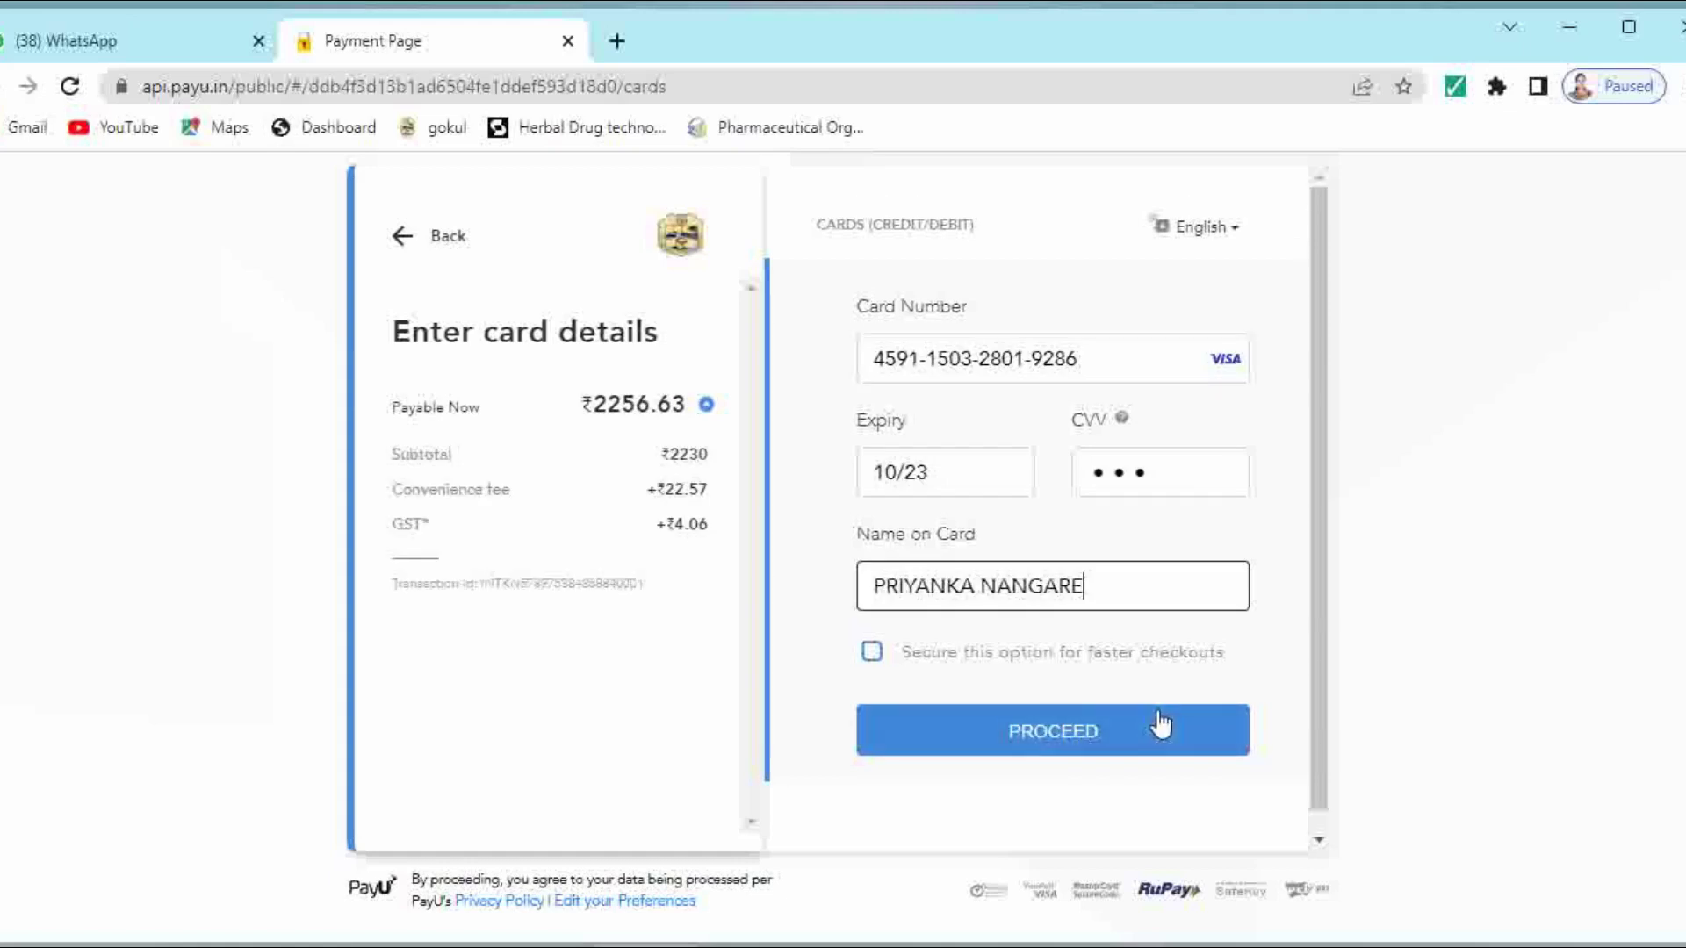
pyautogui.click(1157, 724)
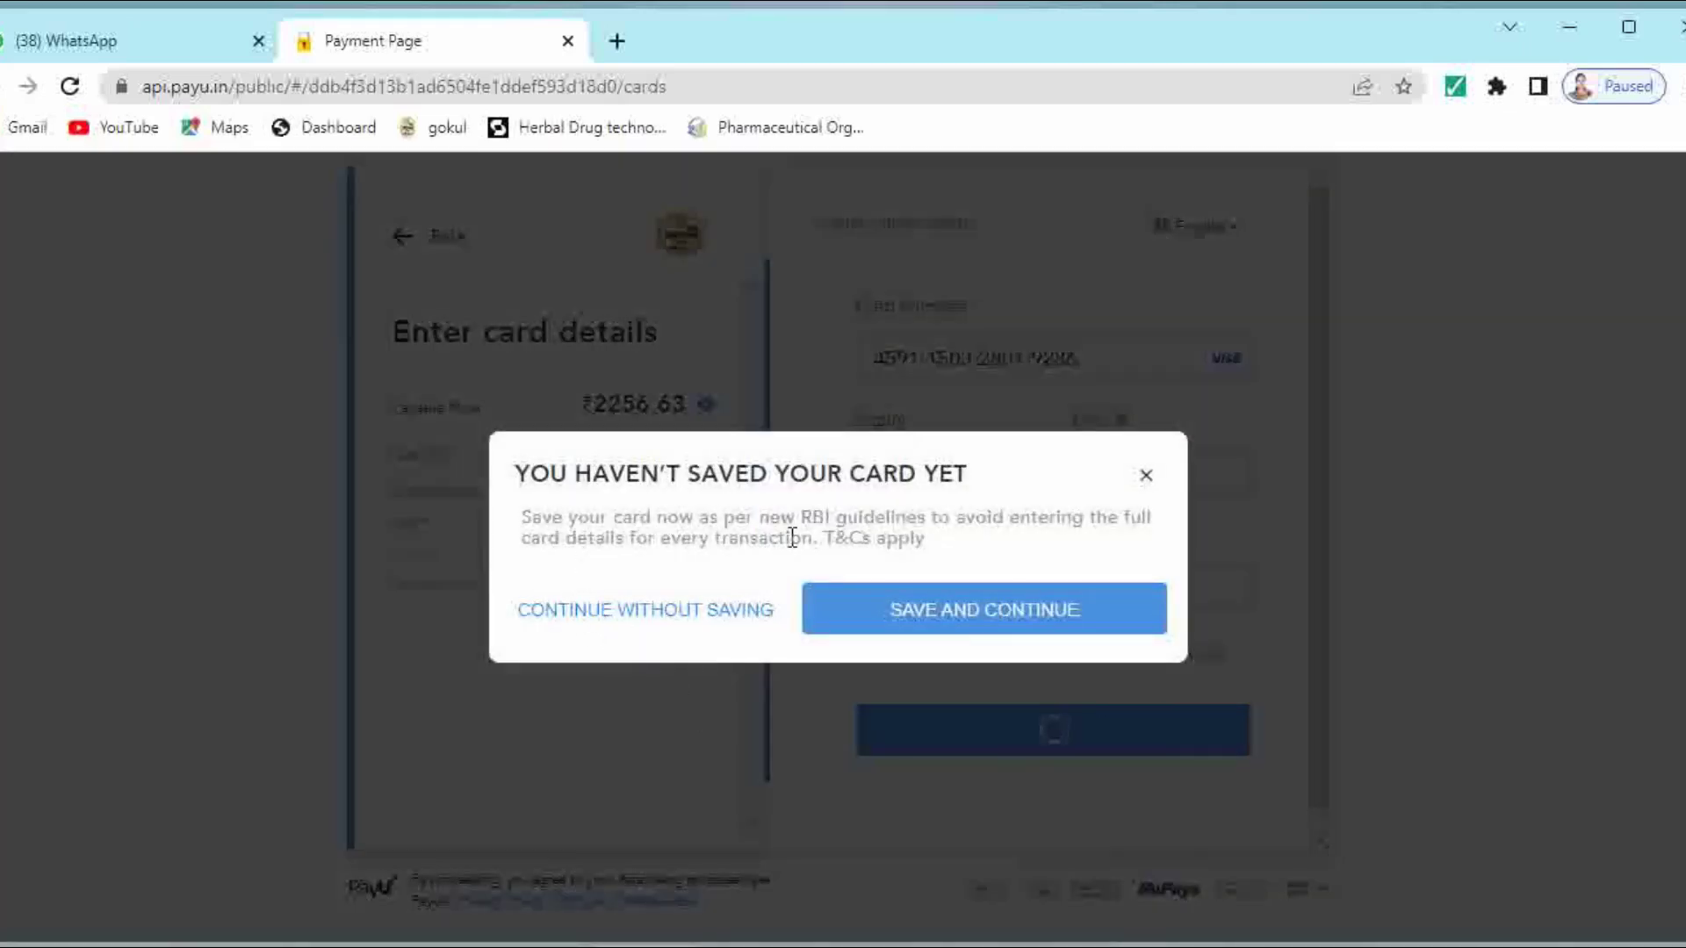
pyautogui.click(645, 616)
pyautogui.click(1387, 402)
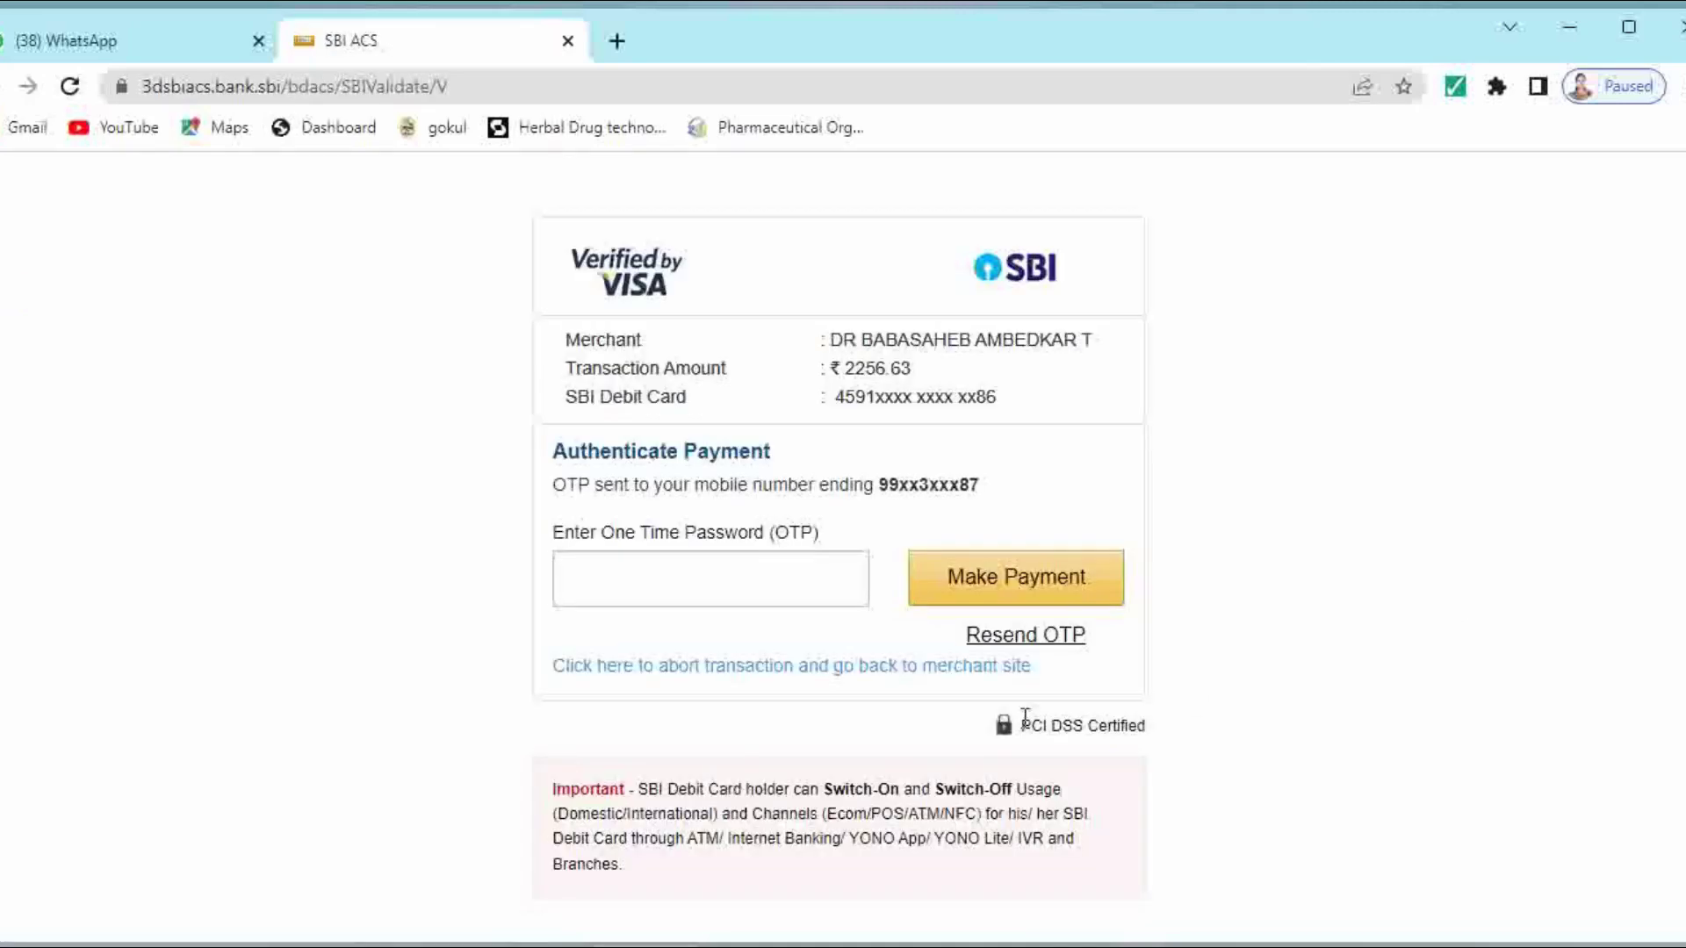
# Paste the SMS one-time password and make the ₹2256.63 payment.
pyautogui.click(789, 572)
pyautogui.hotkey('ctrl', 'v')
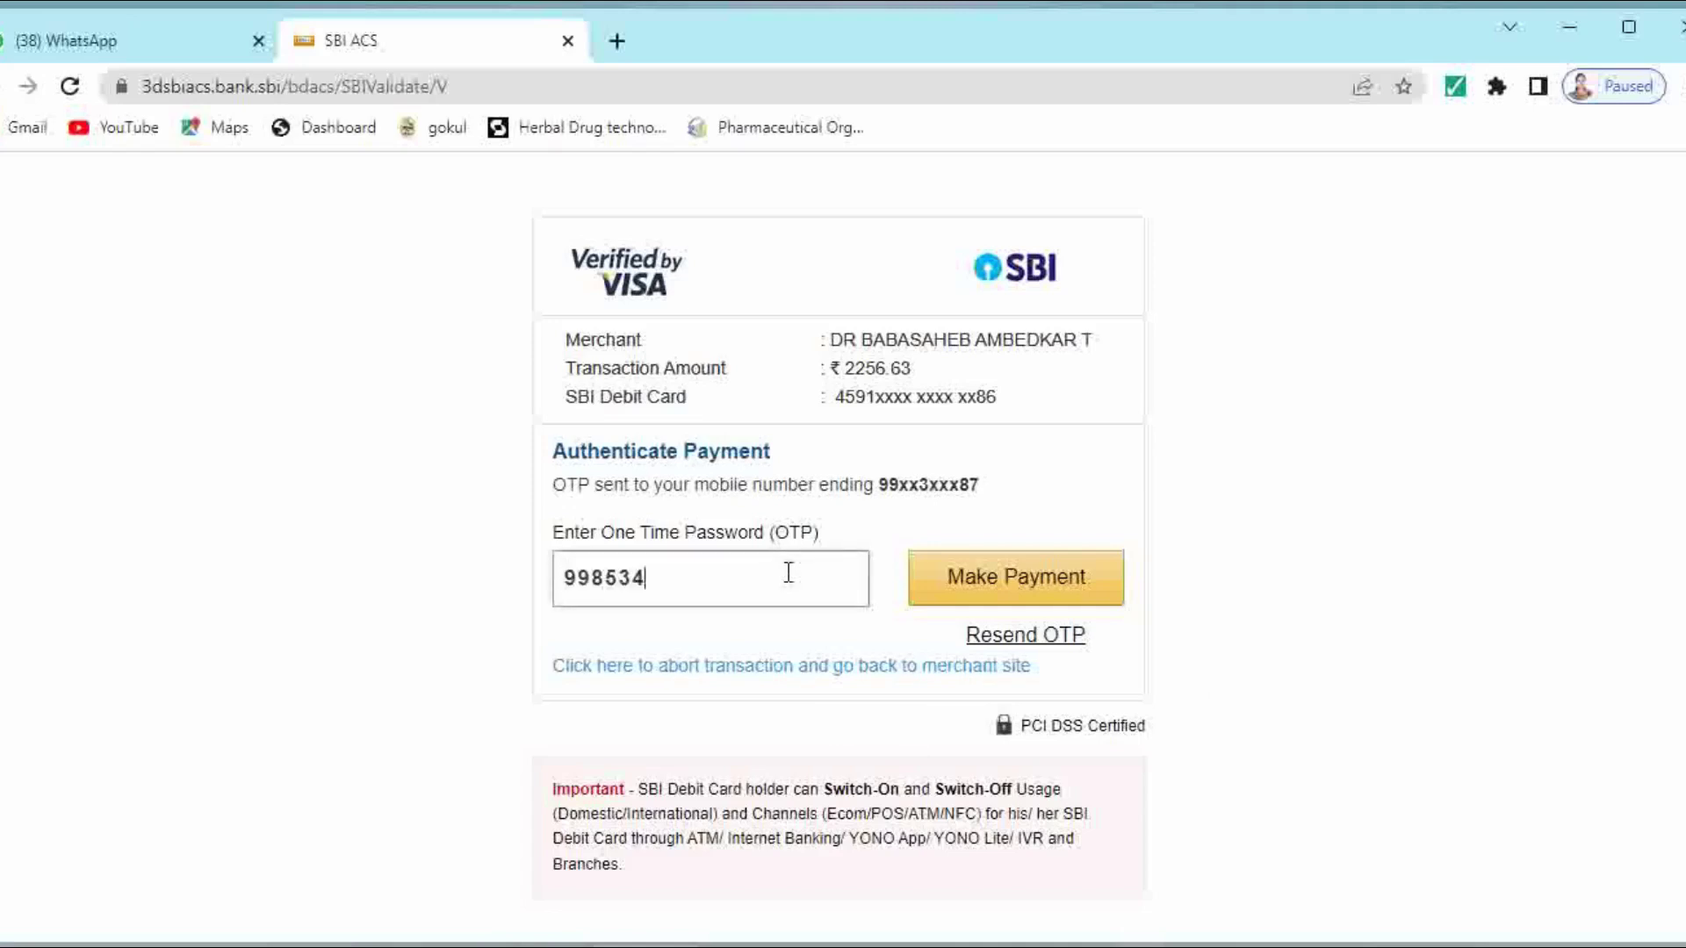
pyautogui.click(1012, 591)
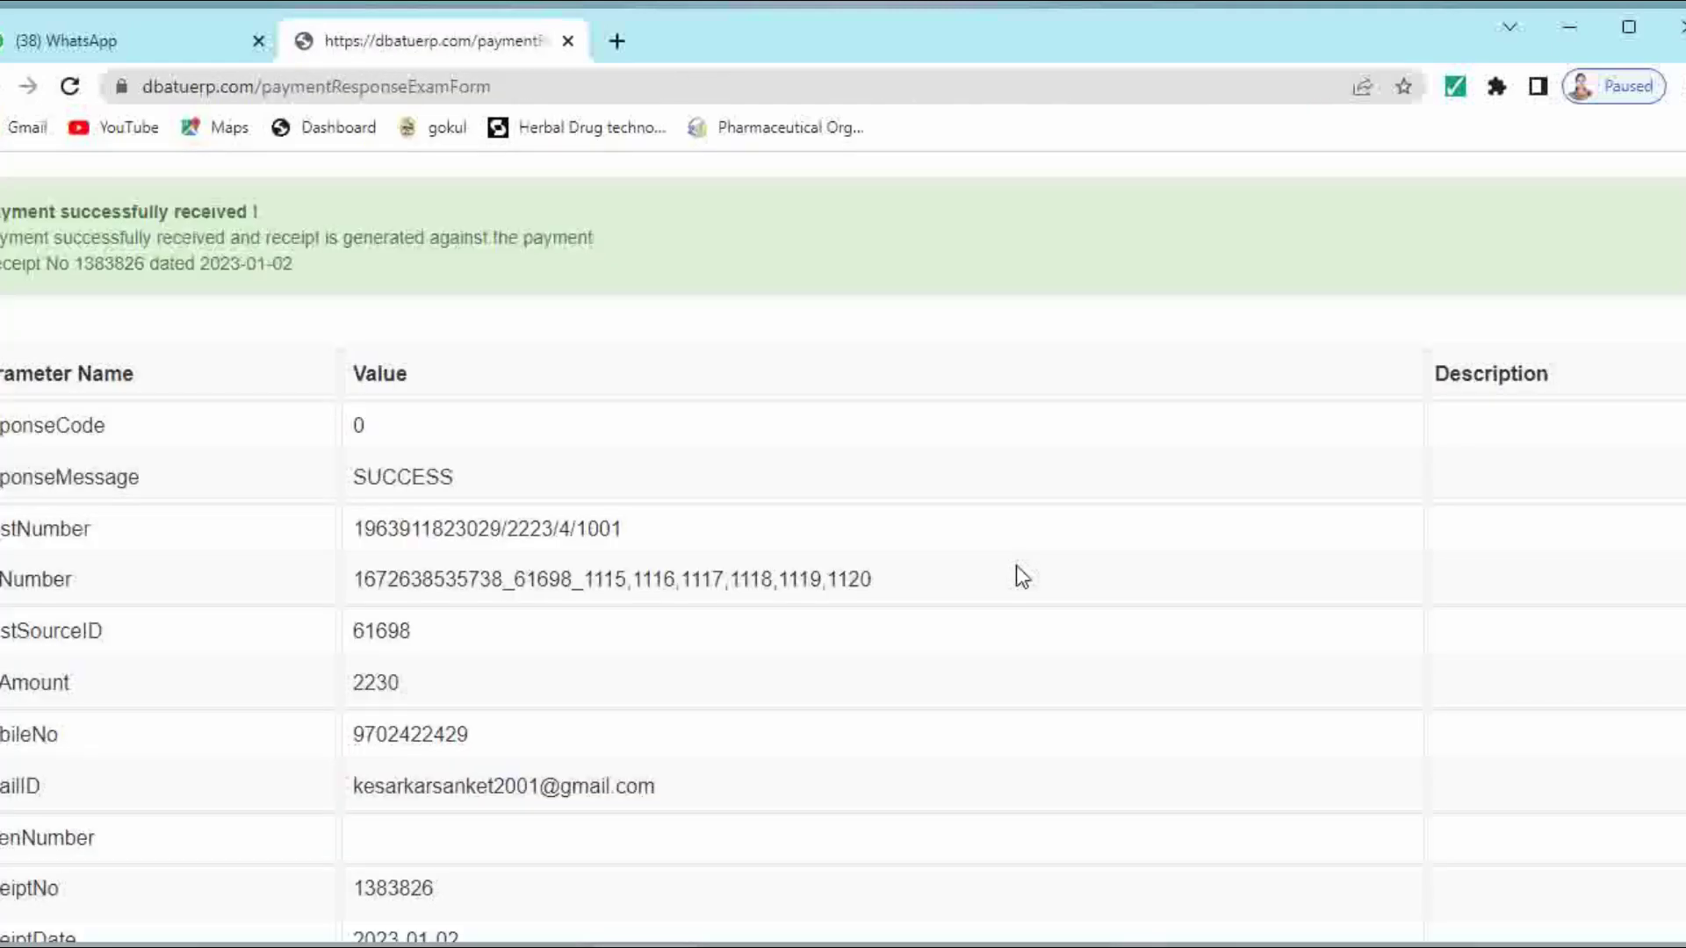
# Review the card payment details in the successful payment response, then return to exam registration.
pyautogui.scroll(-3, 655, 500)
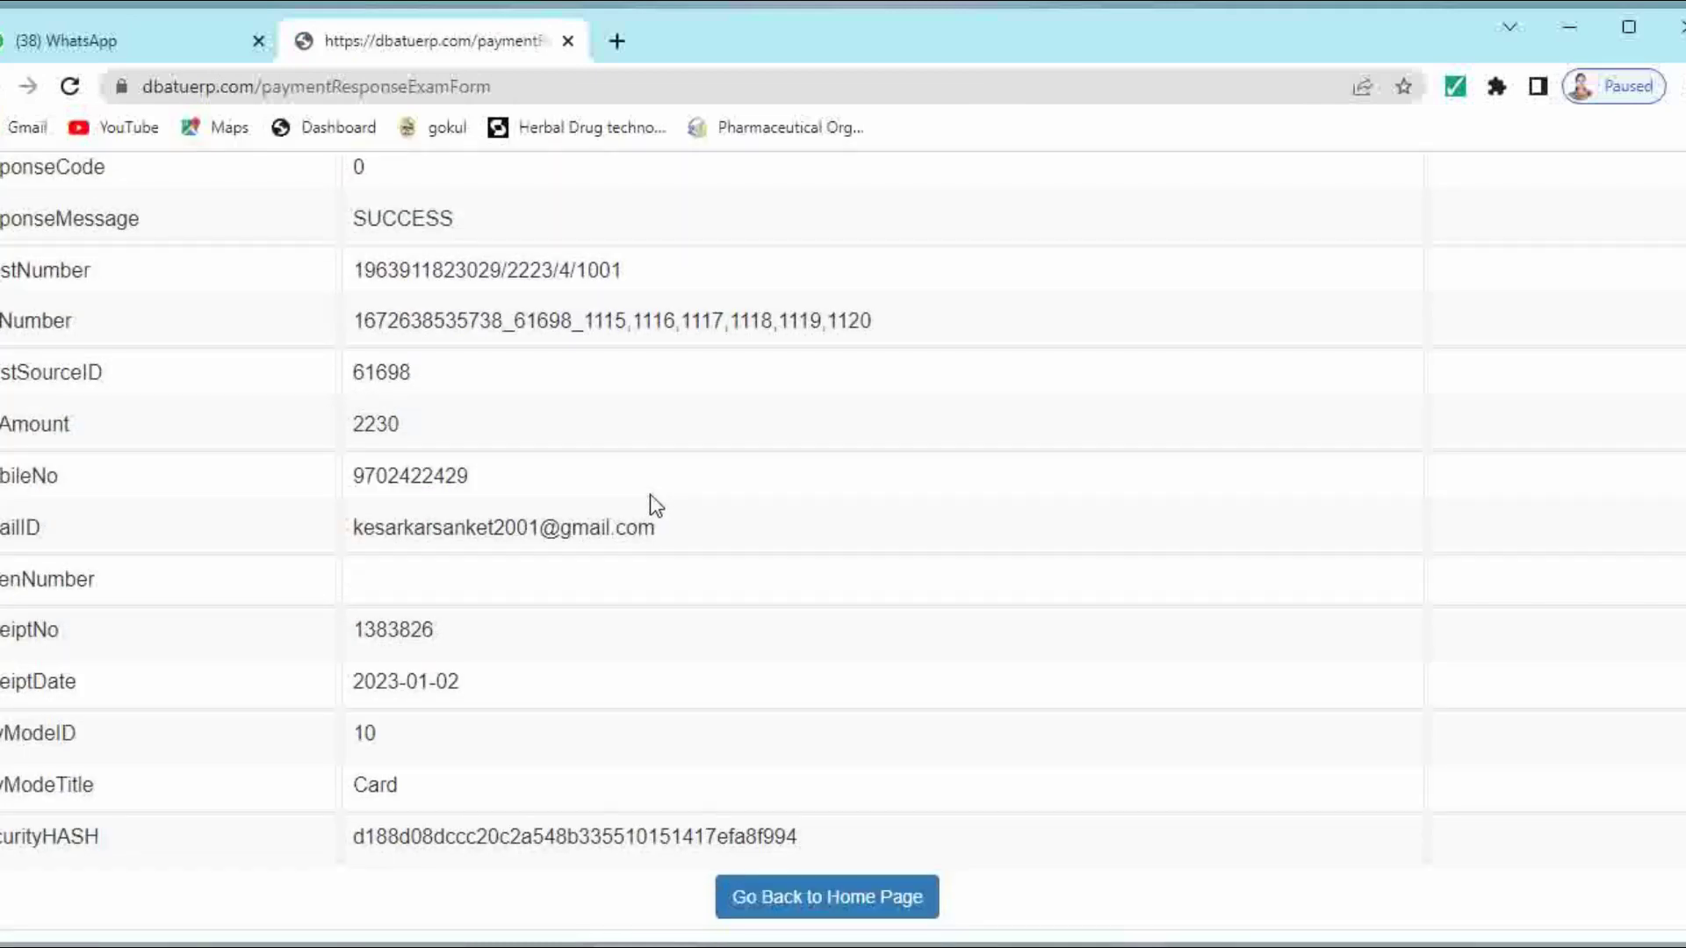
pyautogui.scroll(-1, 647, 518)
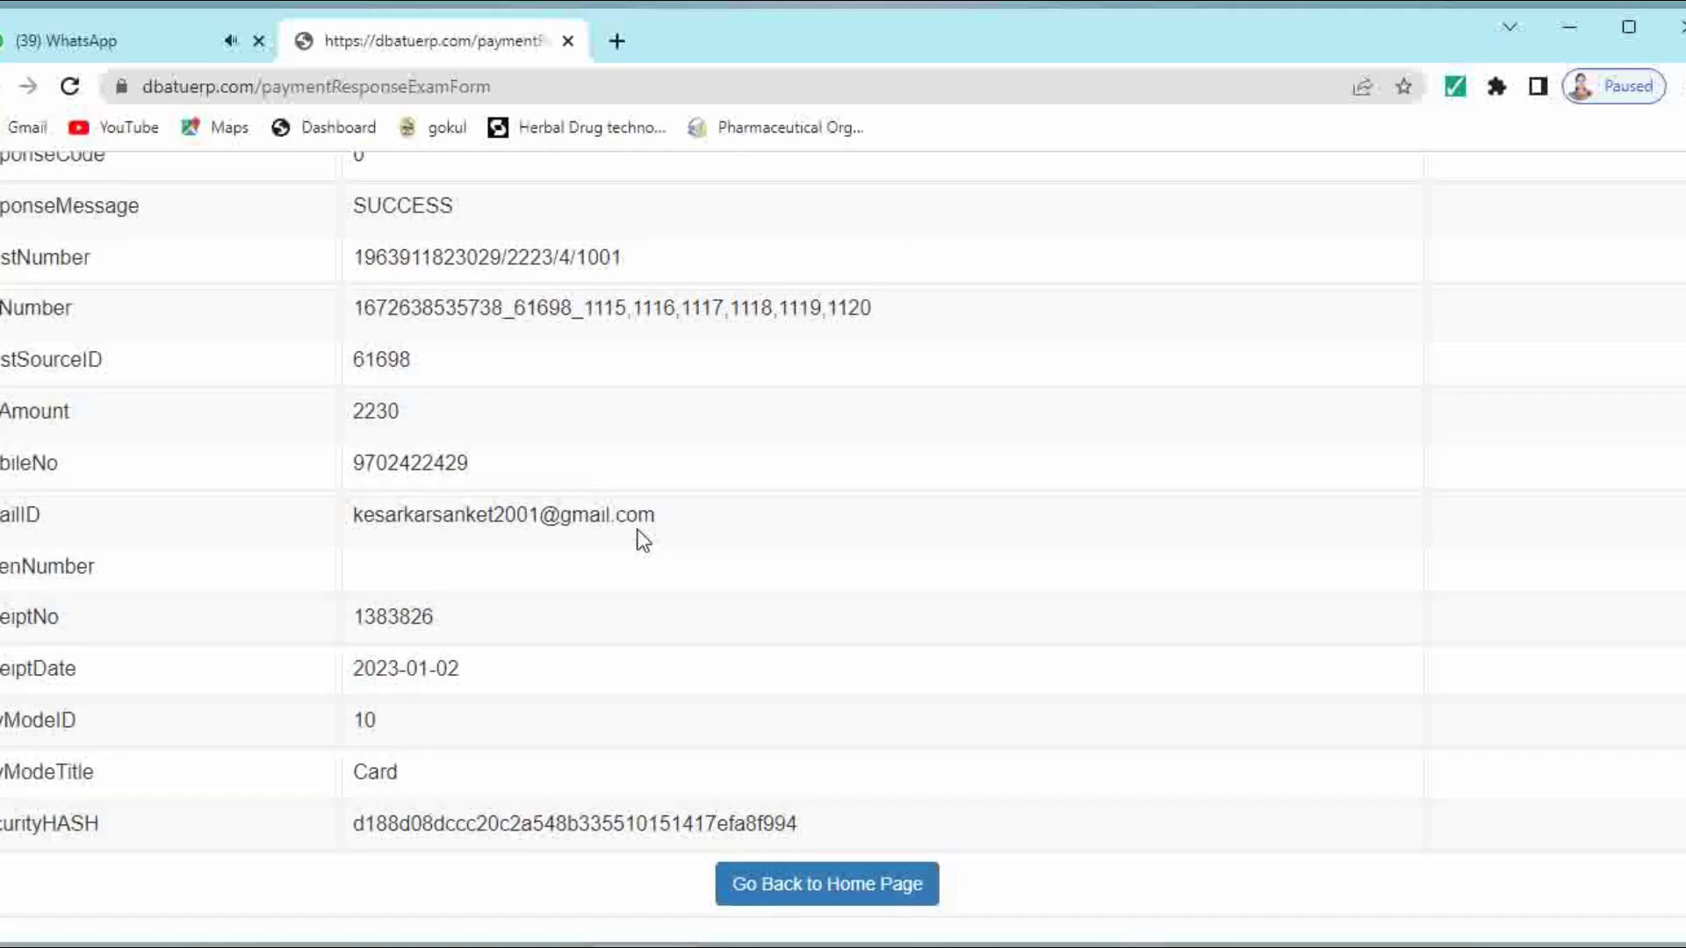
pyautogui.scroll(2, 614, 518)
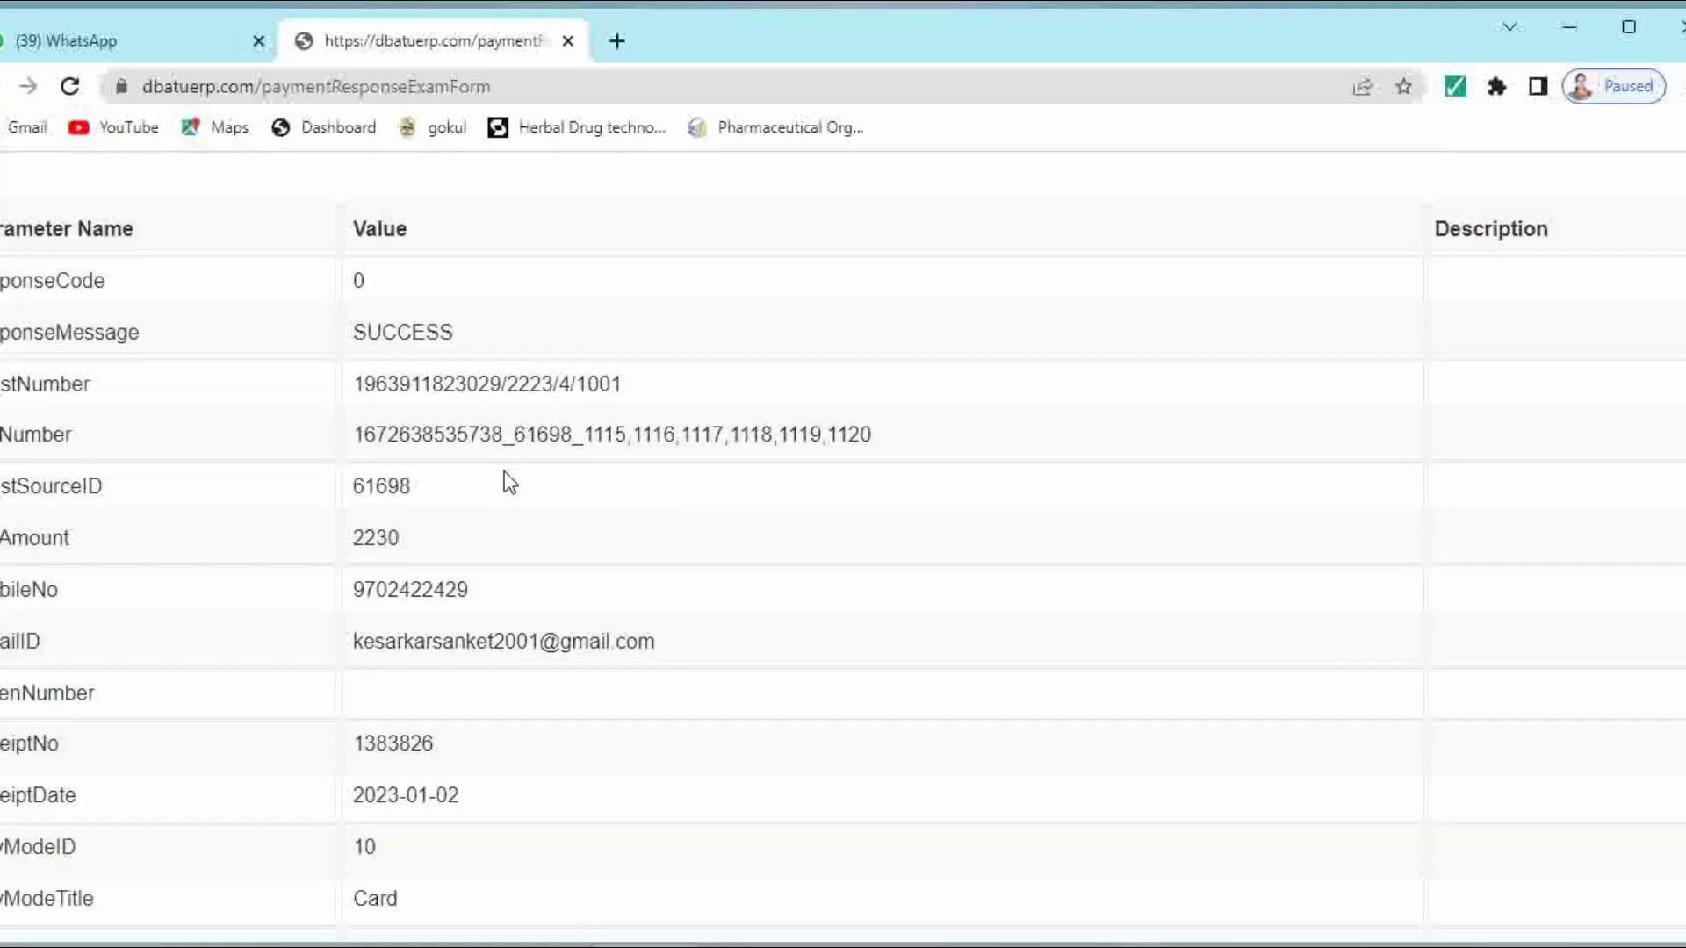
pyautogui.scroll(-2, 504, 480)
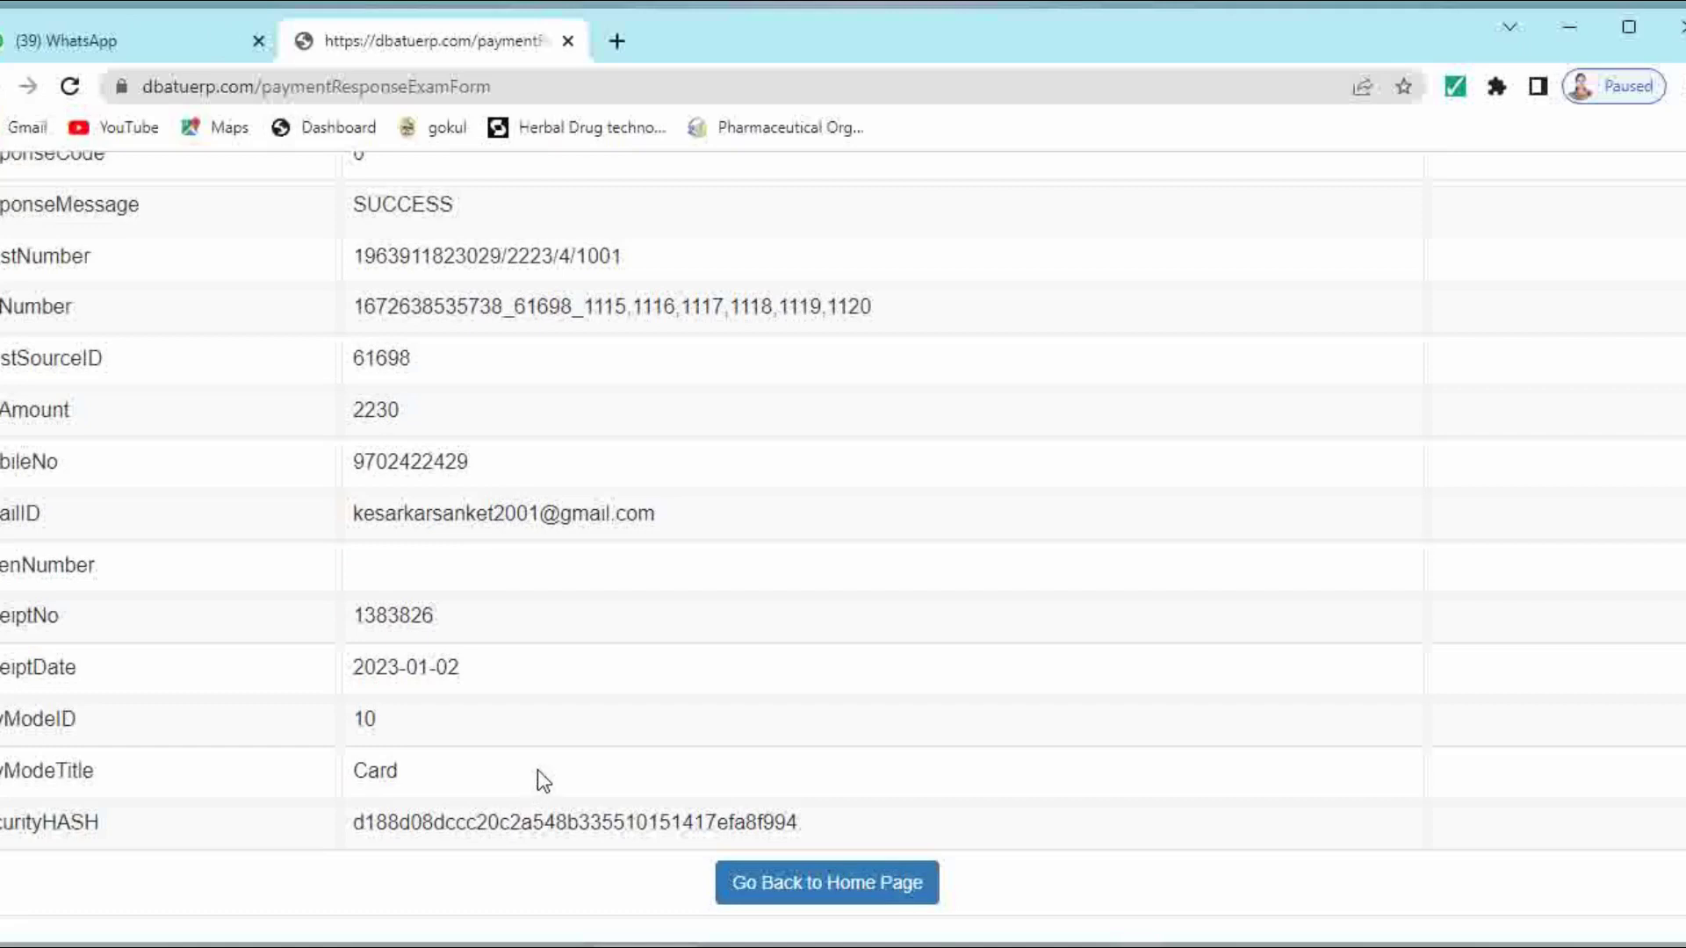
pyautogui.scroll(1, 531, 746)
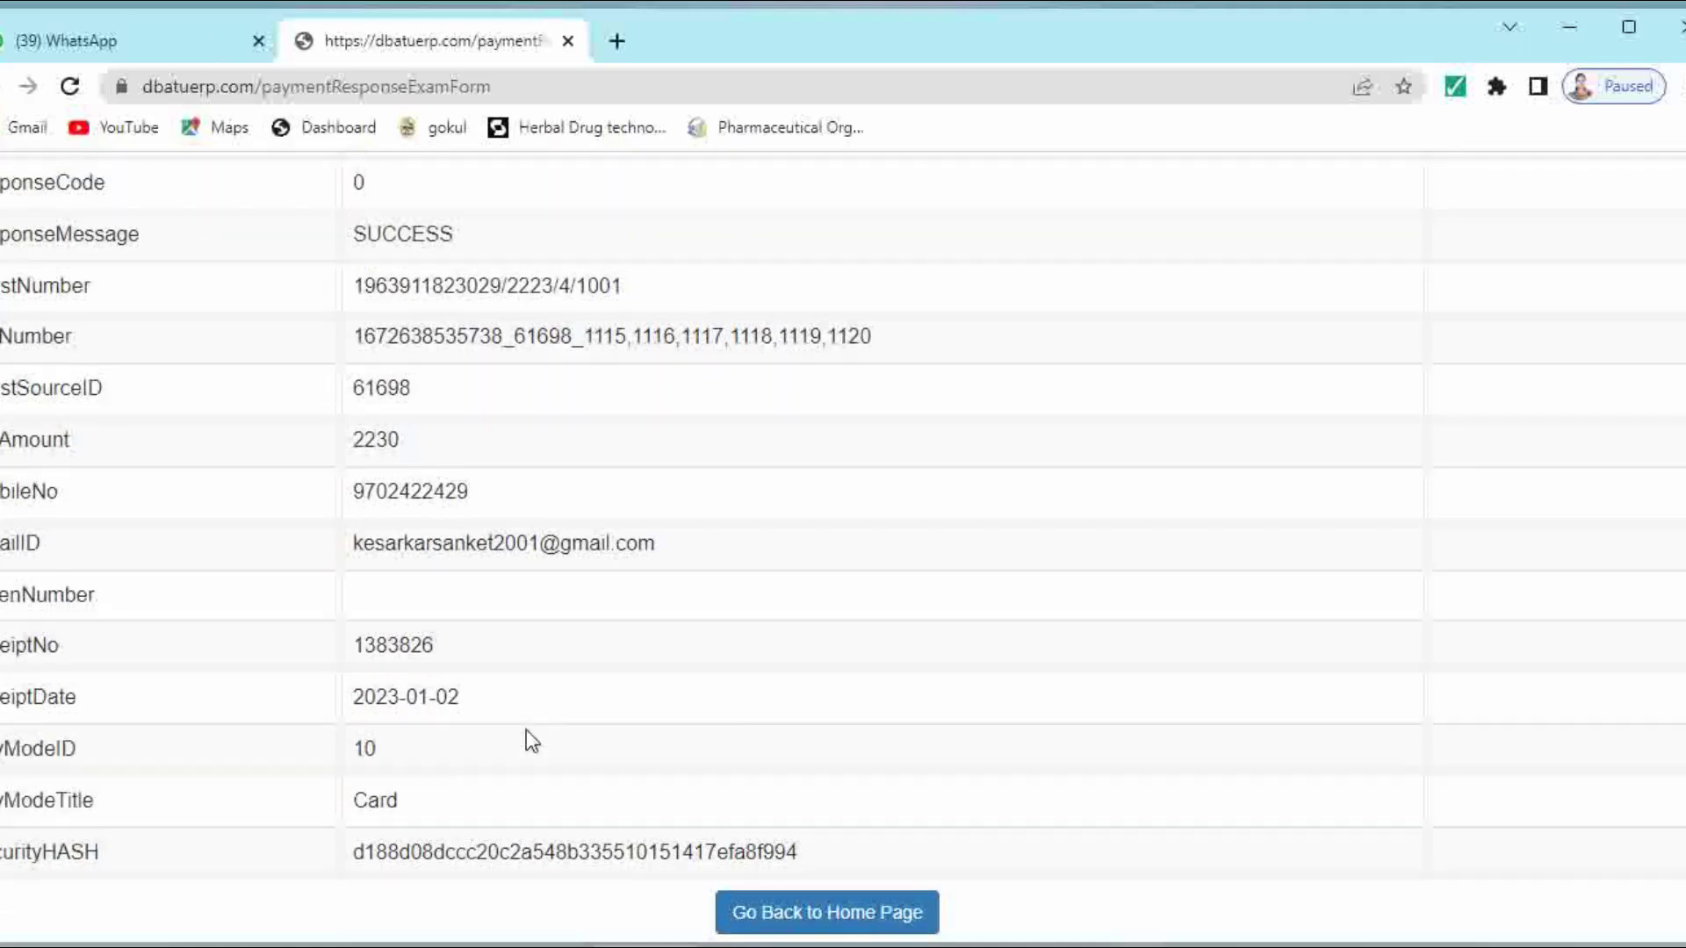
pyautogui.scroll(3, 532, 742)
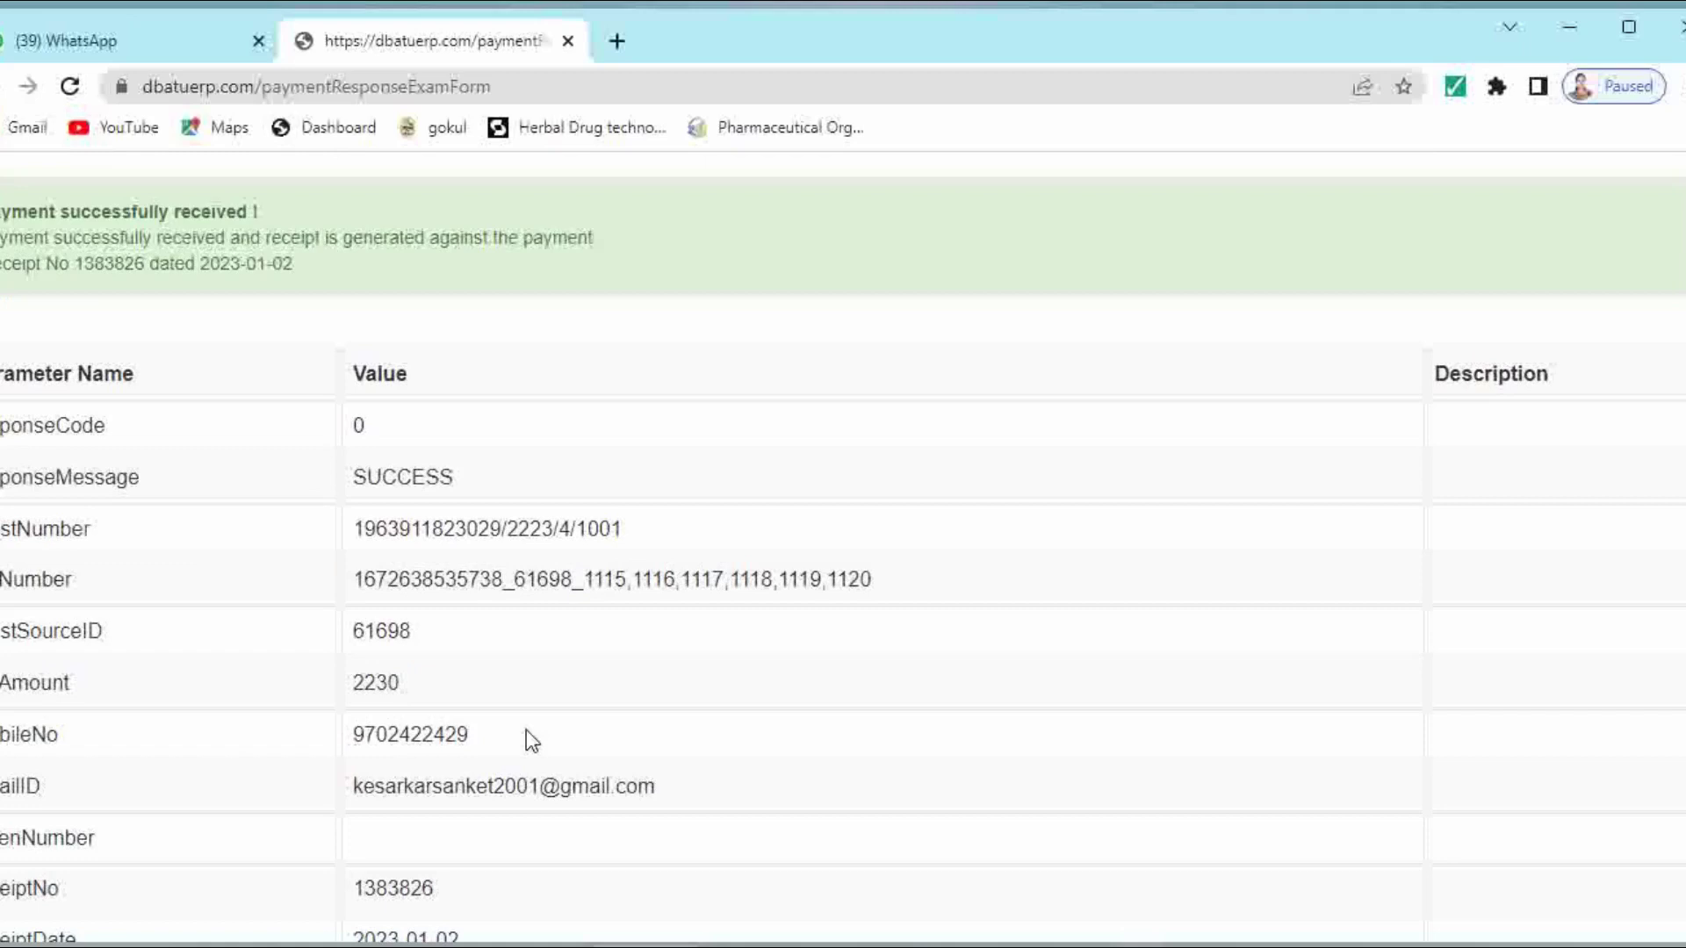
pyautogui.scroll(-3, 526, 732)
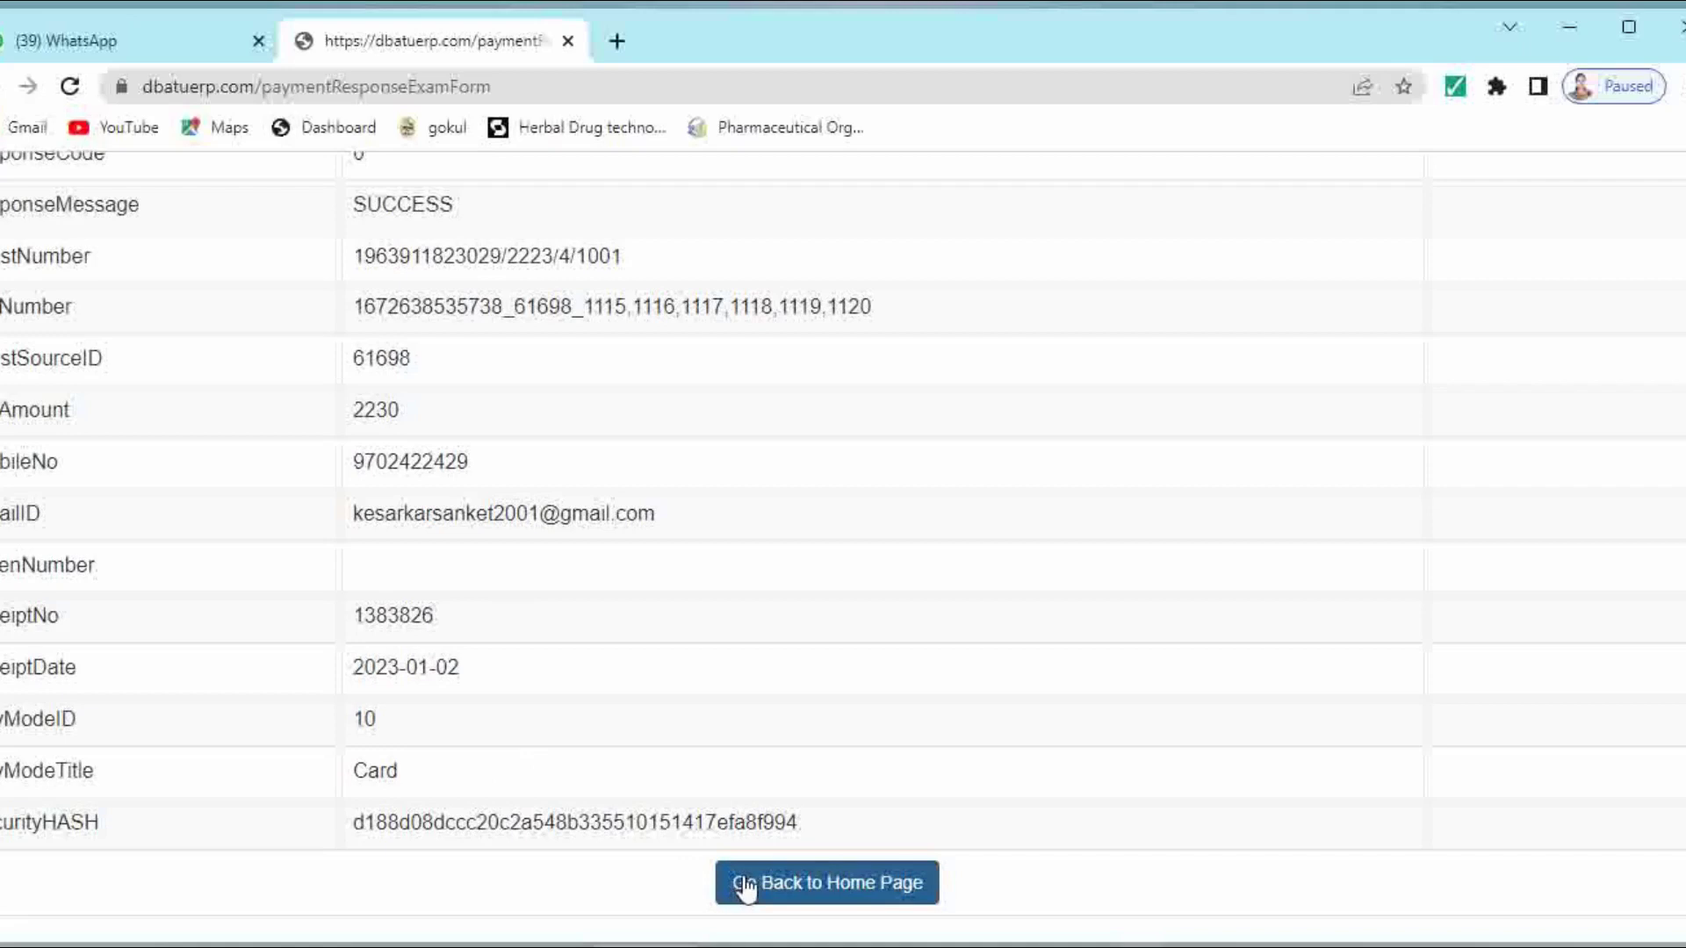
pyautogui.click(746, 885)
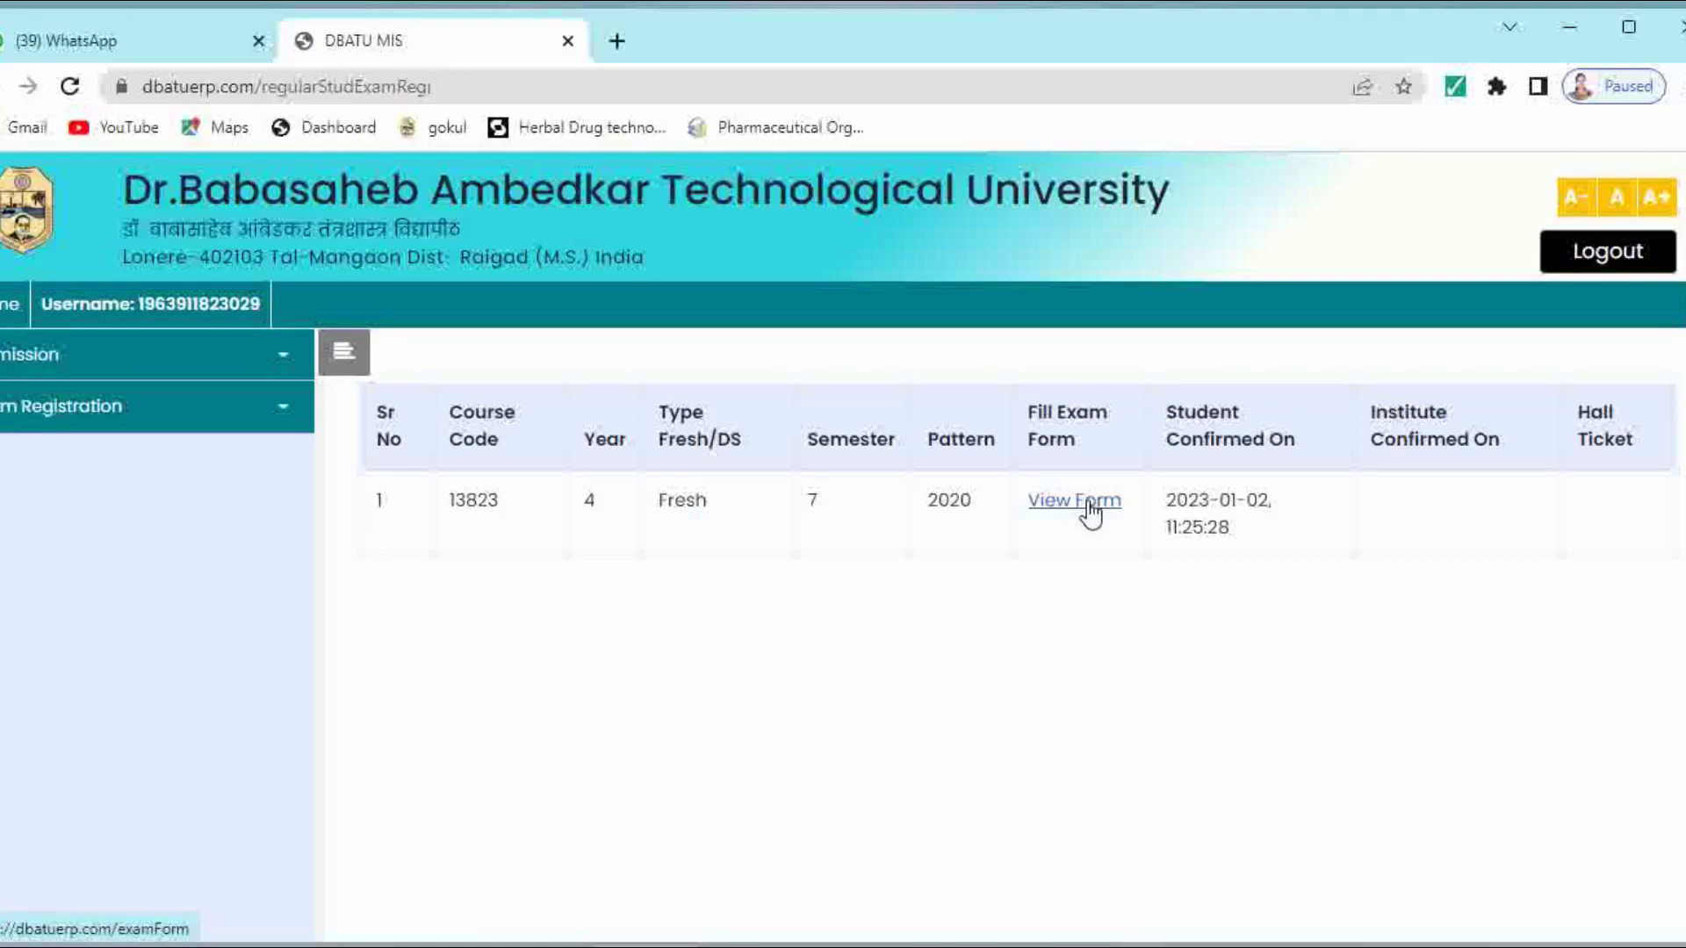
# Check the Semester 7 exam form's payment section (2230 paid on 2023-01-02), then log out.
pyautogui.click(1089, 514)
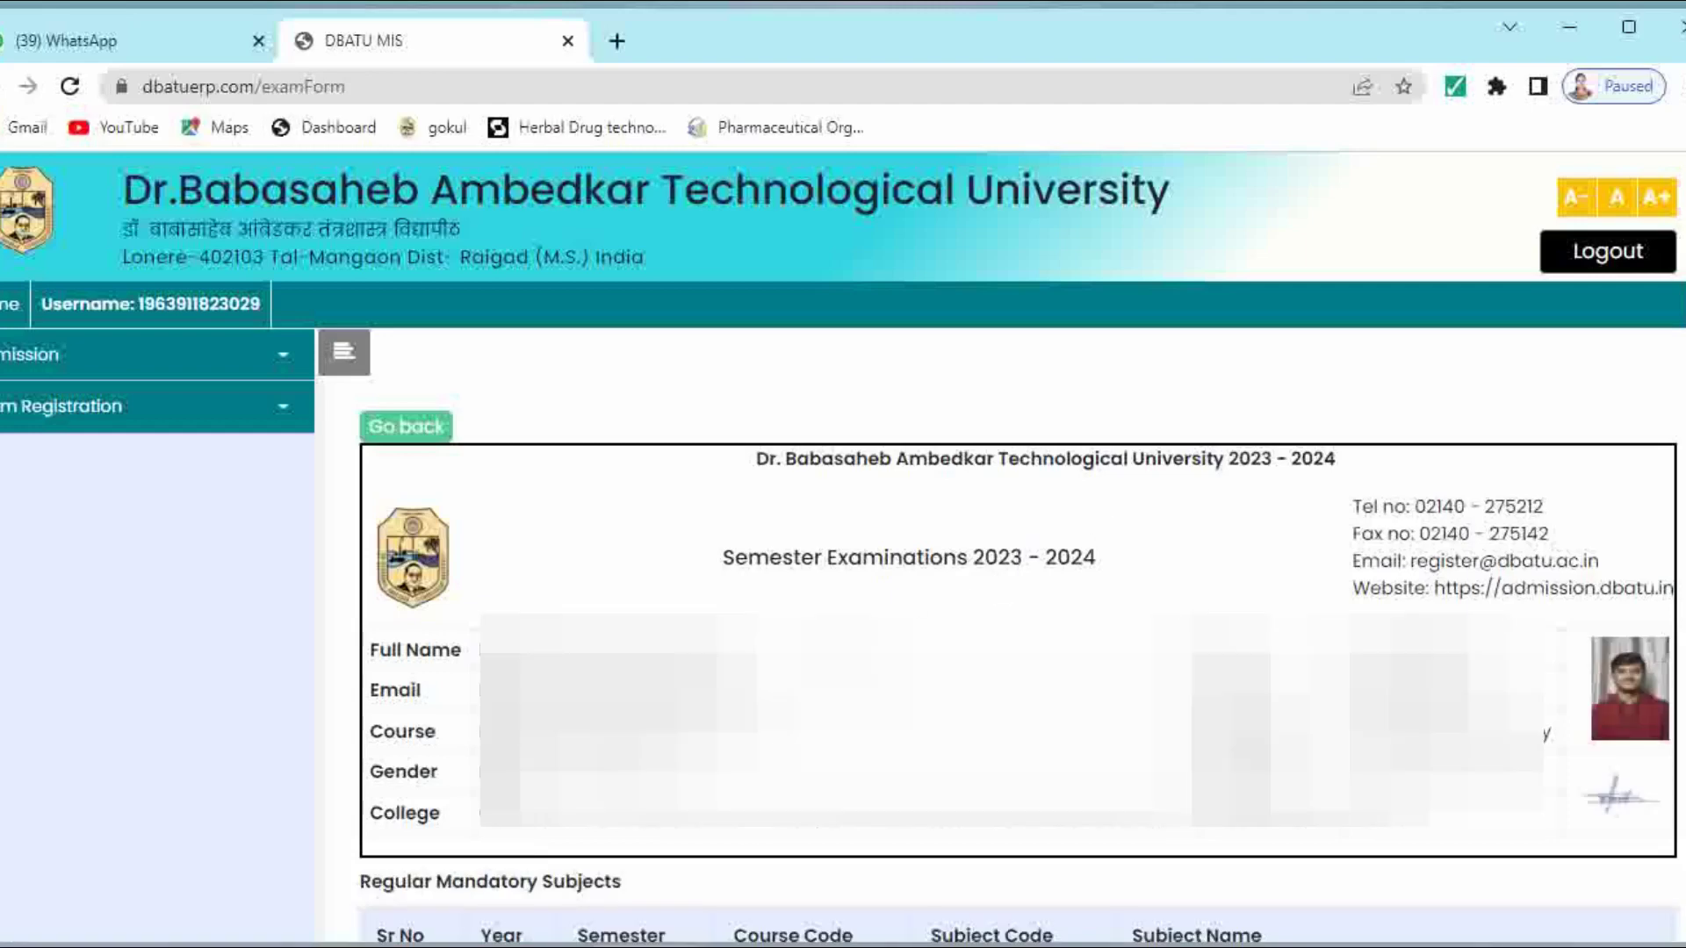
pyautogui.scroll(-8, 964, 644)
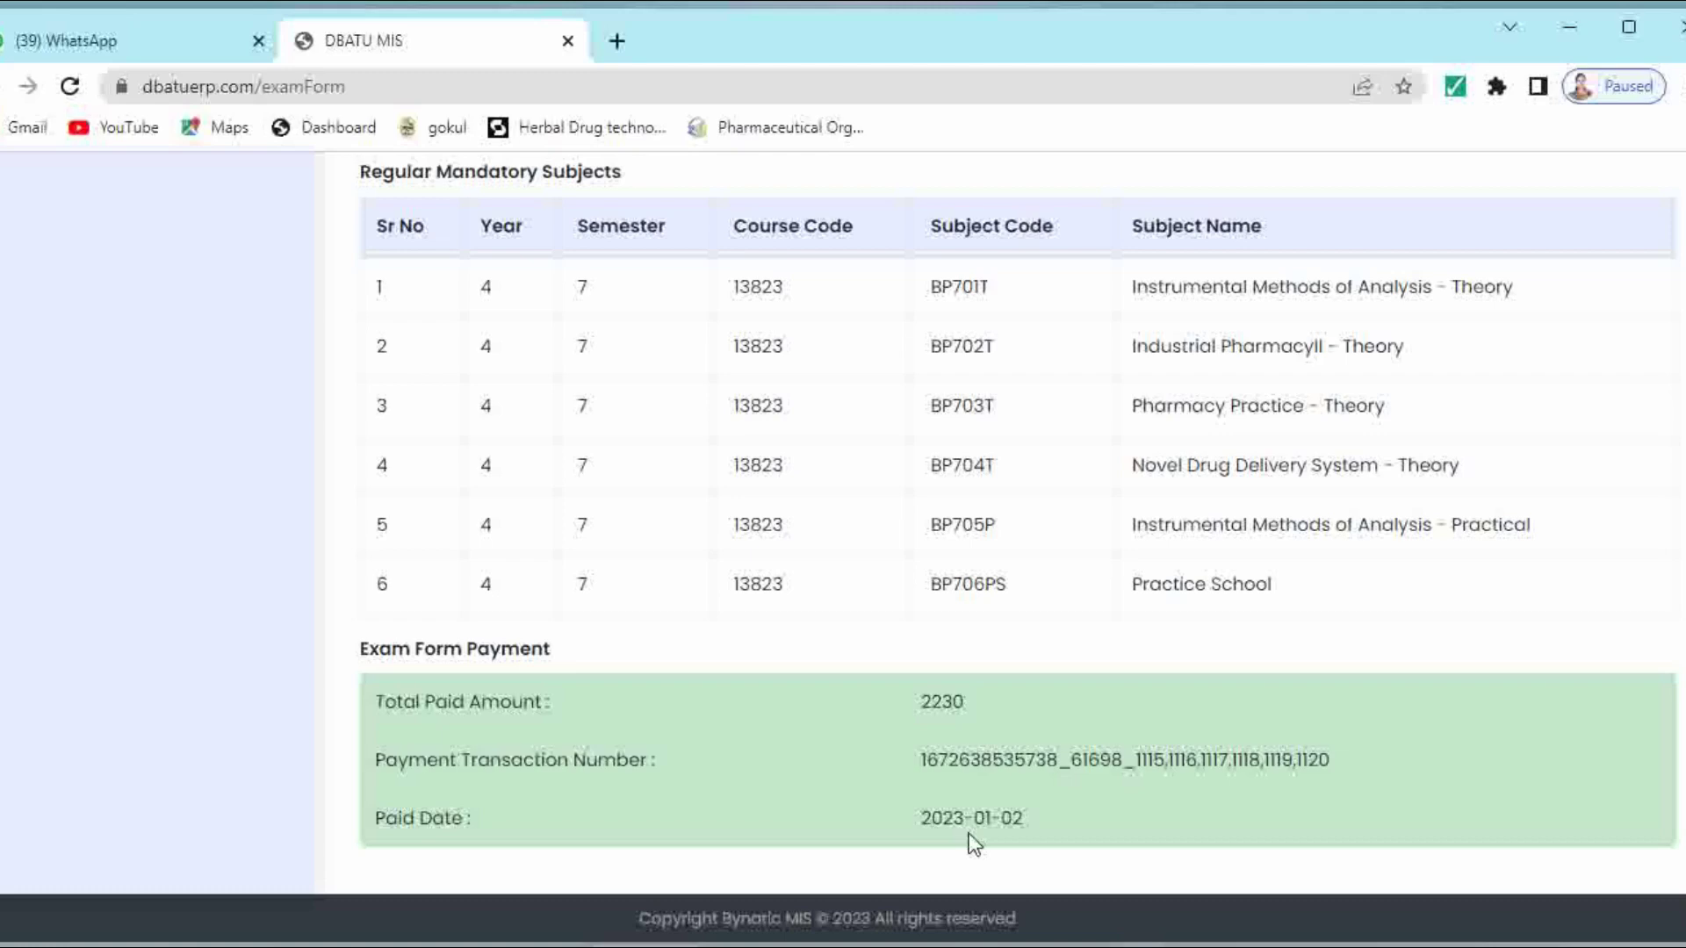
pyautogui.scroll(10, 972, 843)
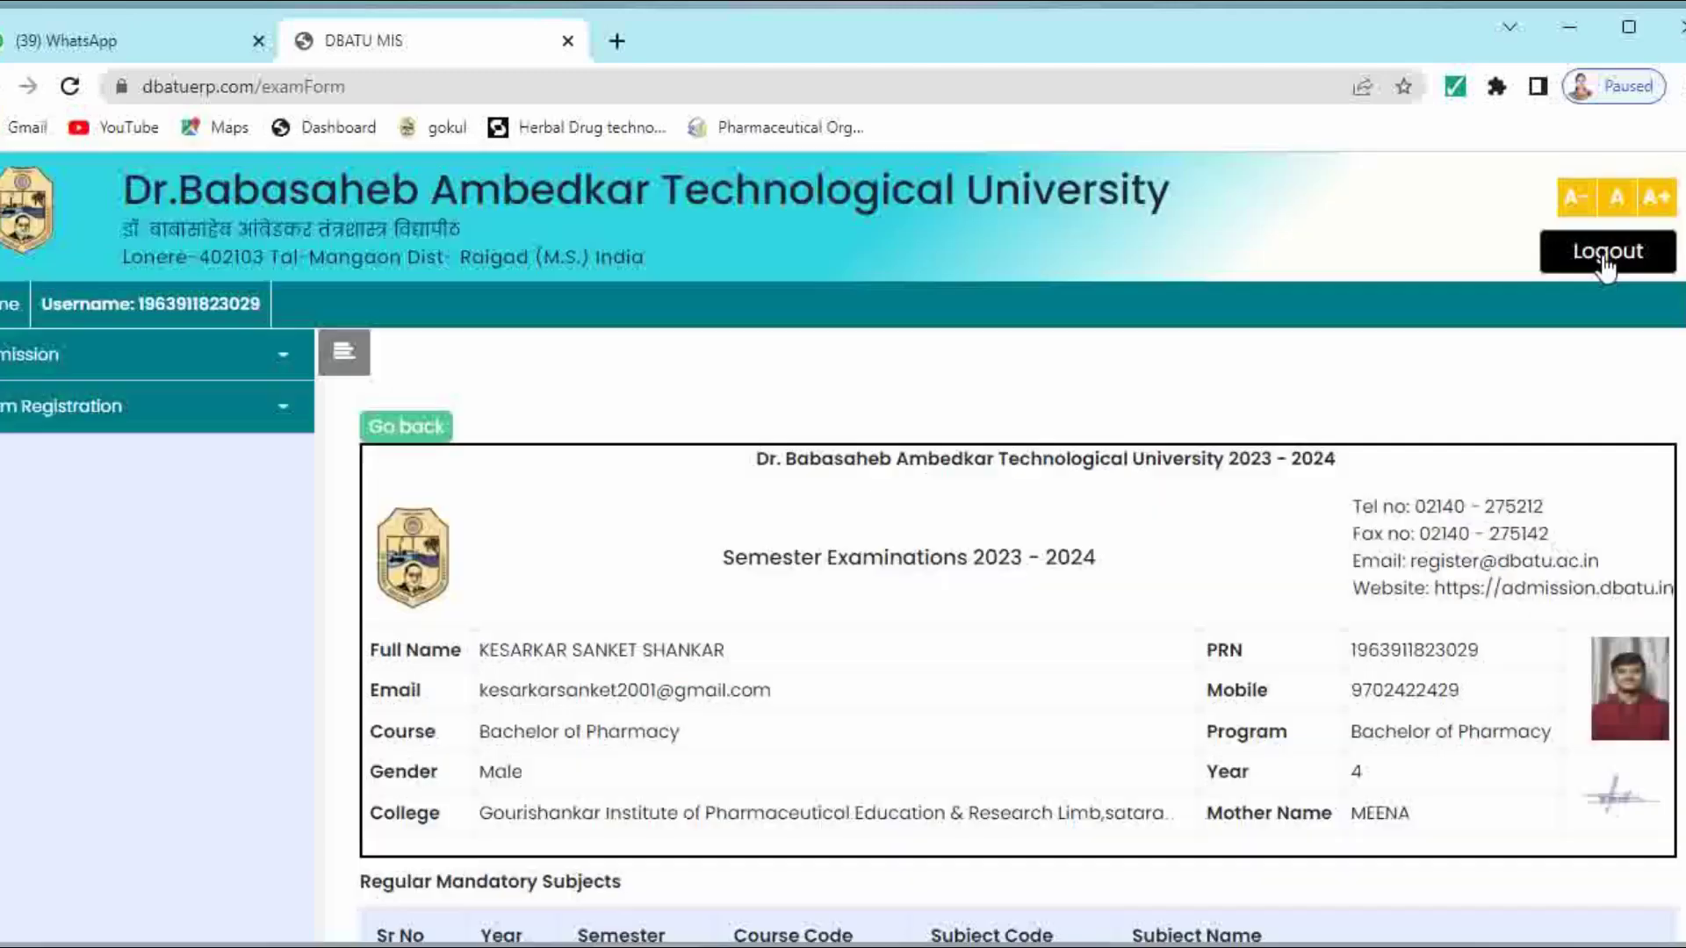
pyautogui.click(1599, 252)
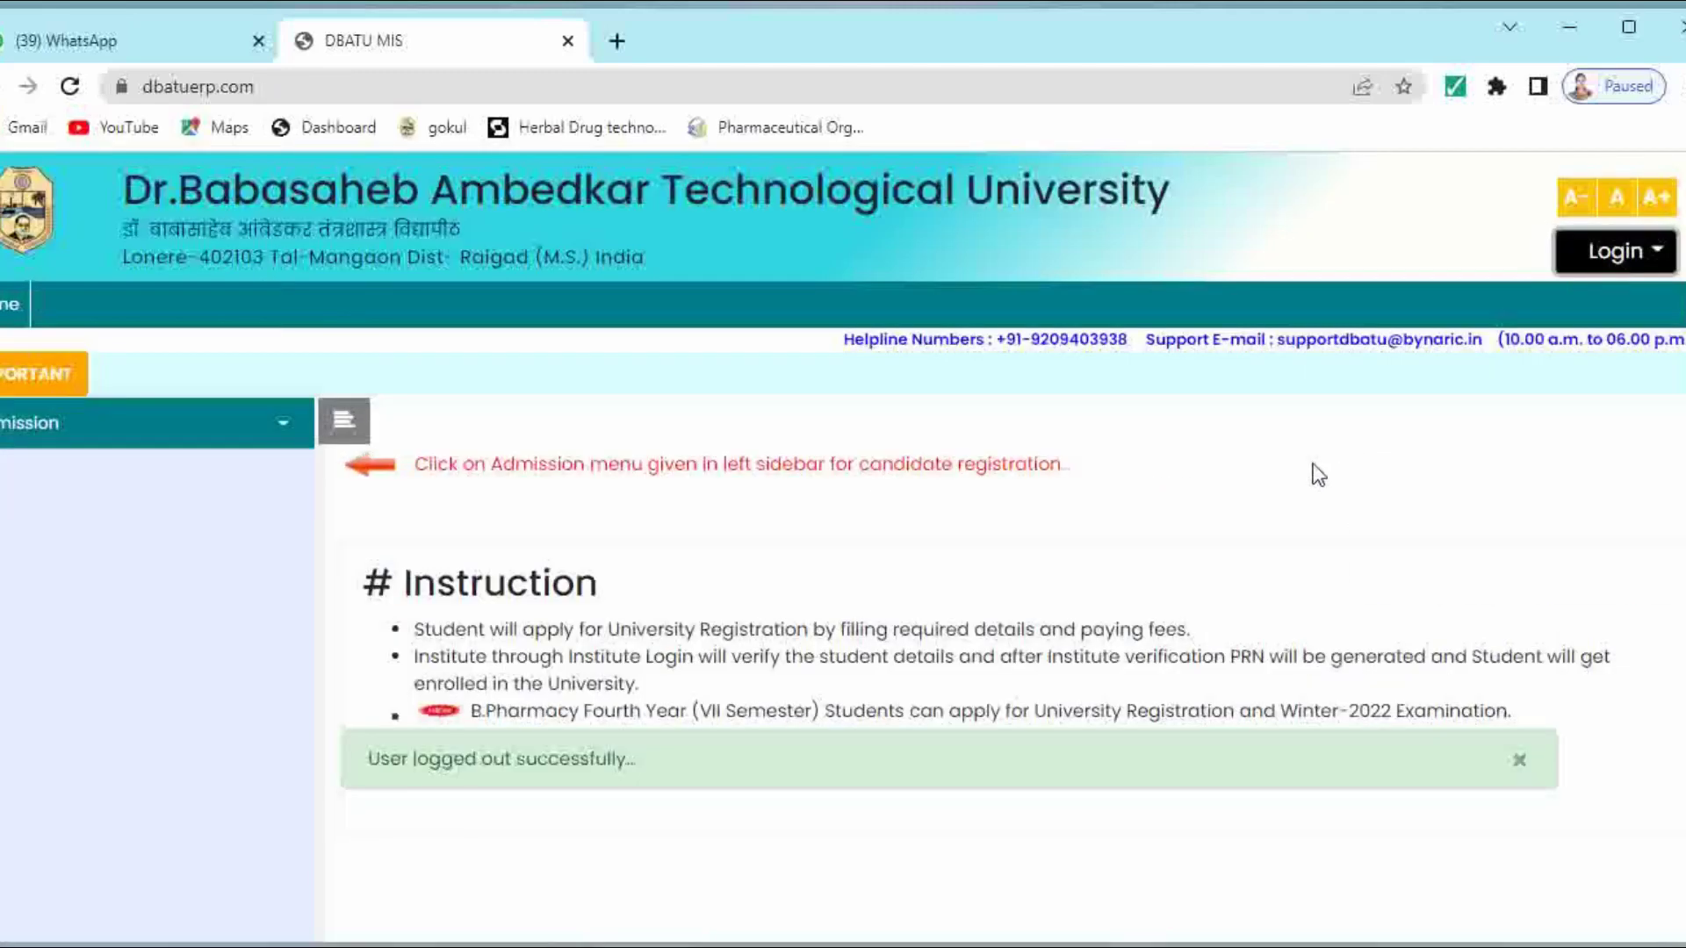